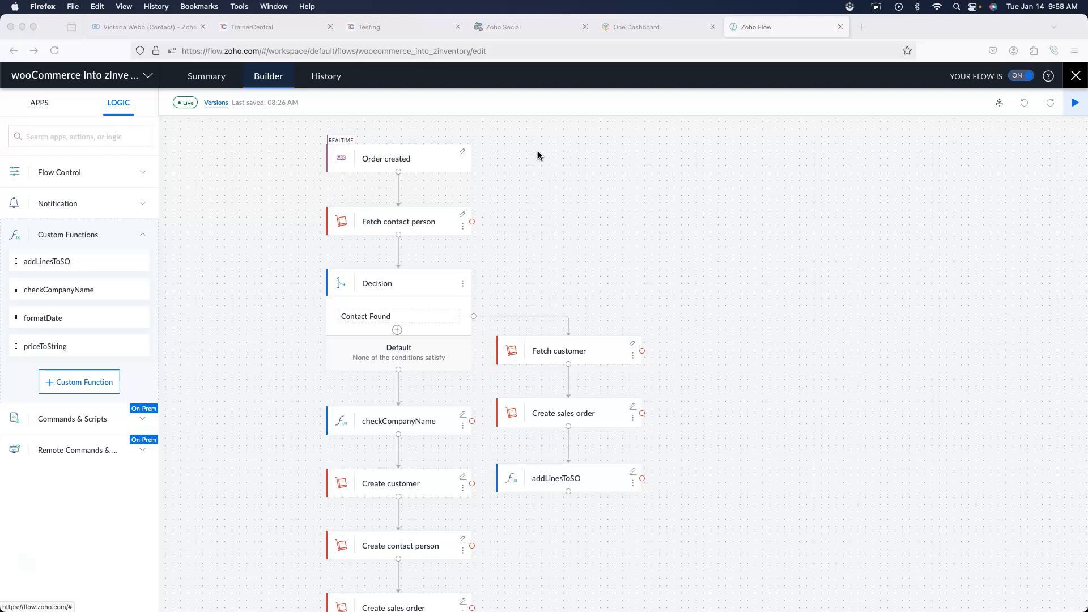
pyautogui.click(215, 79)
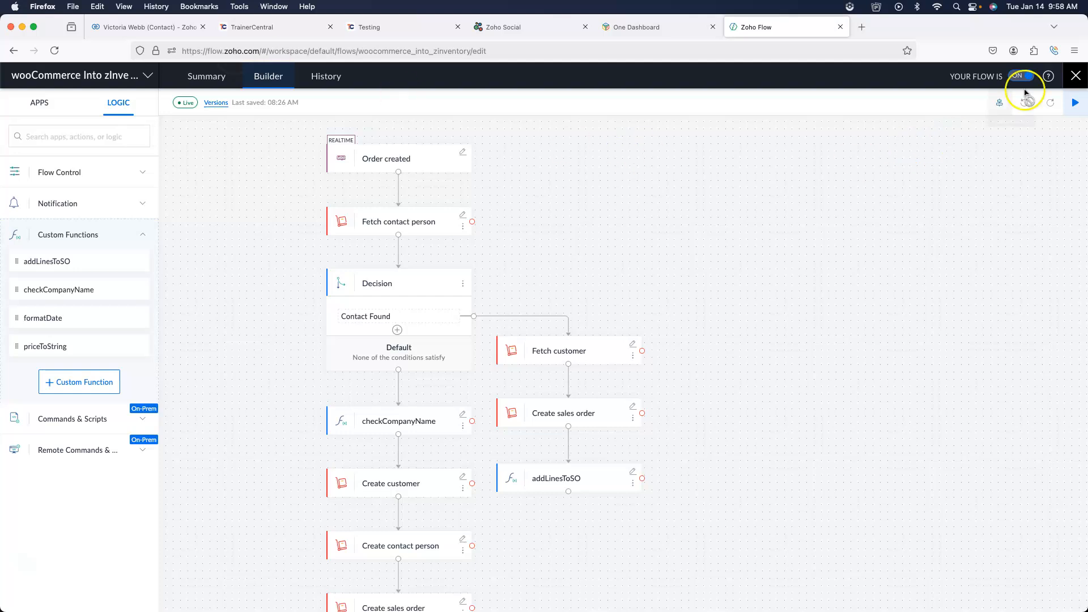
pyautogui.click(1083, 73)
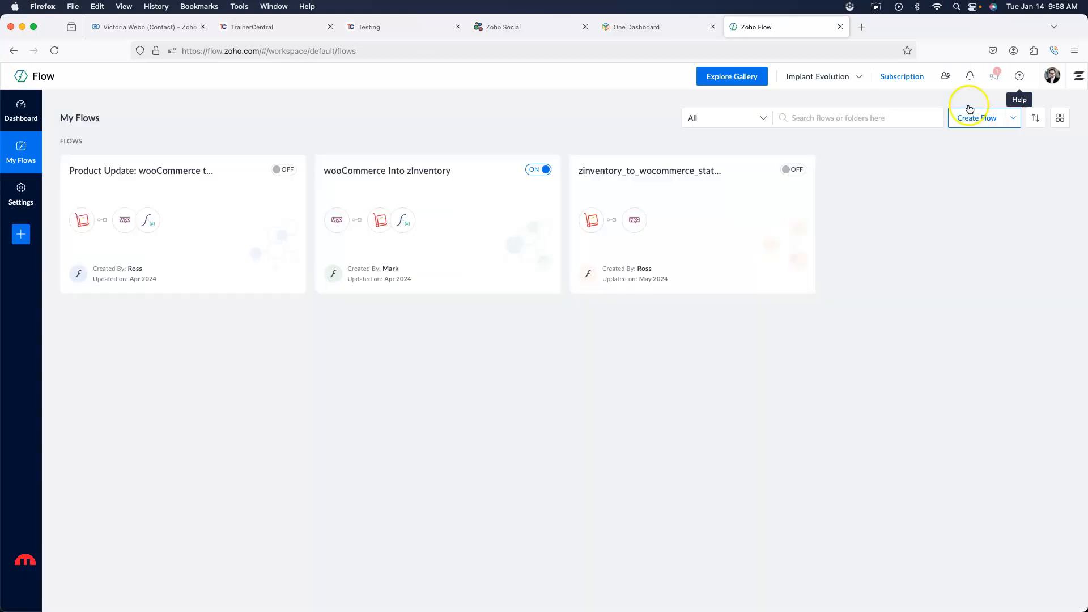
pyautogui.click(975, 119)
pyautogui.click(620, 290)
pyautogui.click(693, 214)
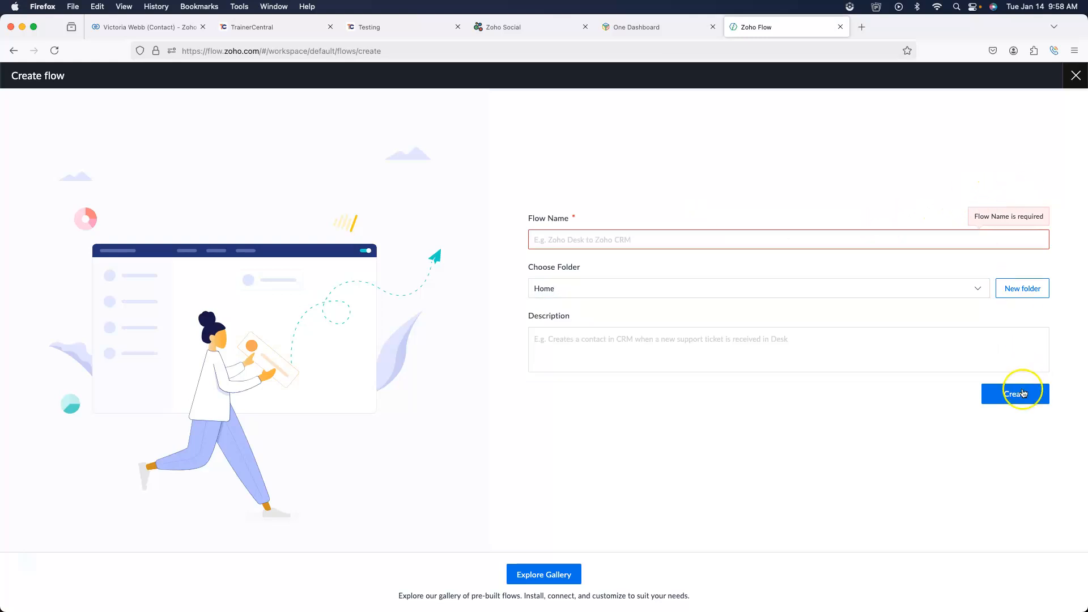
pyautogui.click(1076, 75)
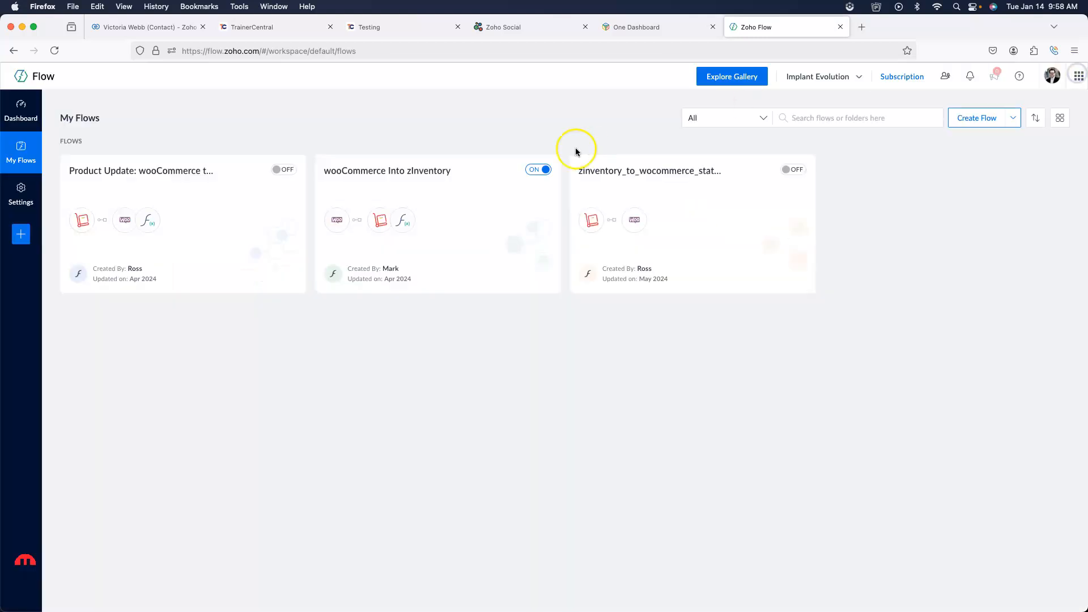
# - Open the wooCommerce Into zInventory flow in the builder and view the Order created trigger's configuration
pyautogui.click(440, 205)
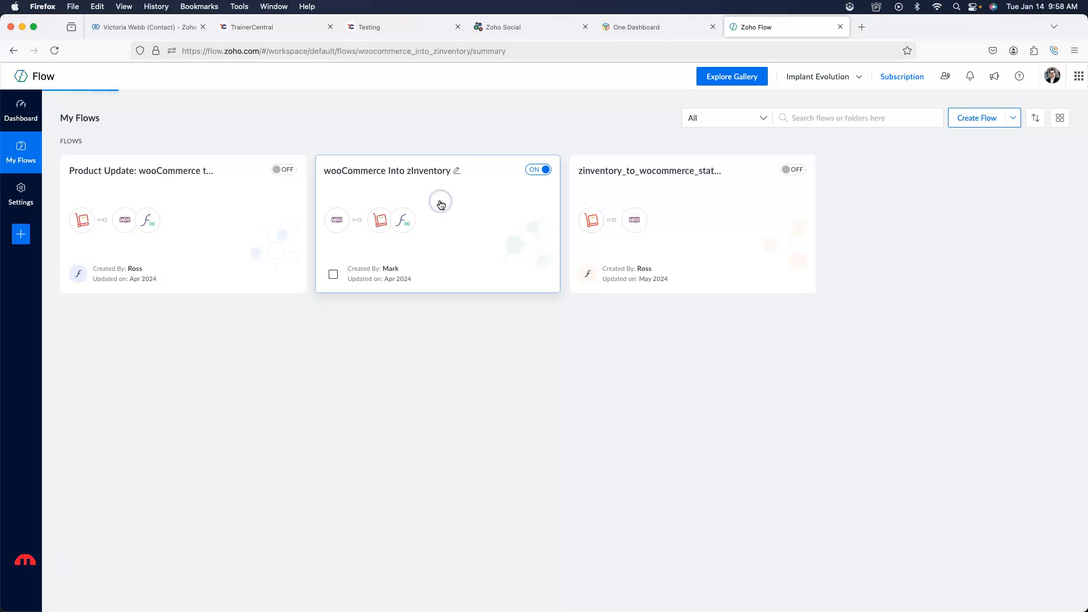
pyautogui.click(268, 78)
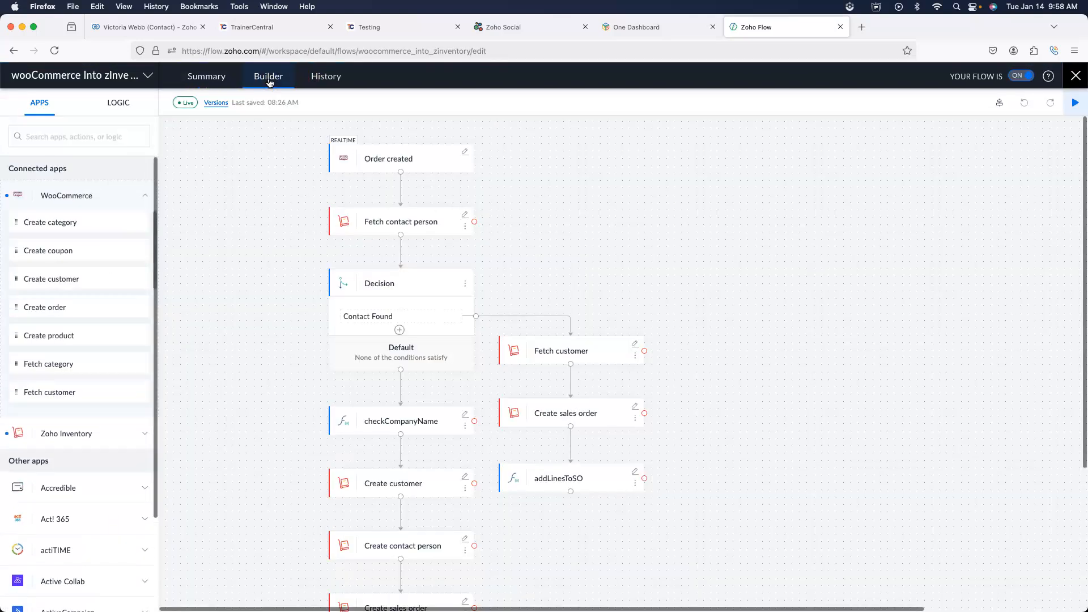
pyautogui.click(466, 153)
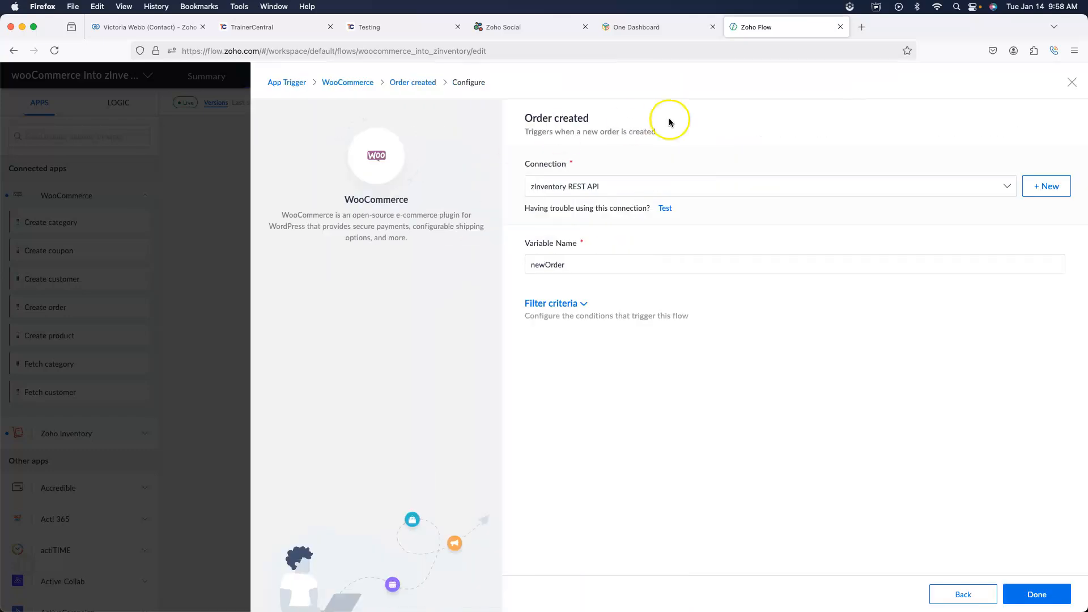
pyautogui.click(1071, 82)
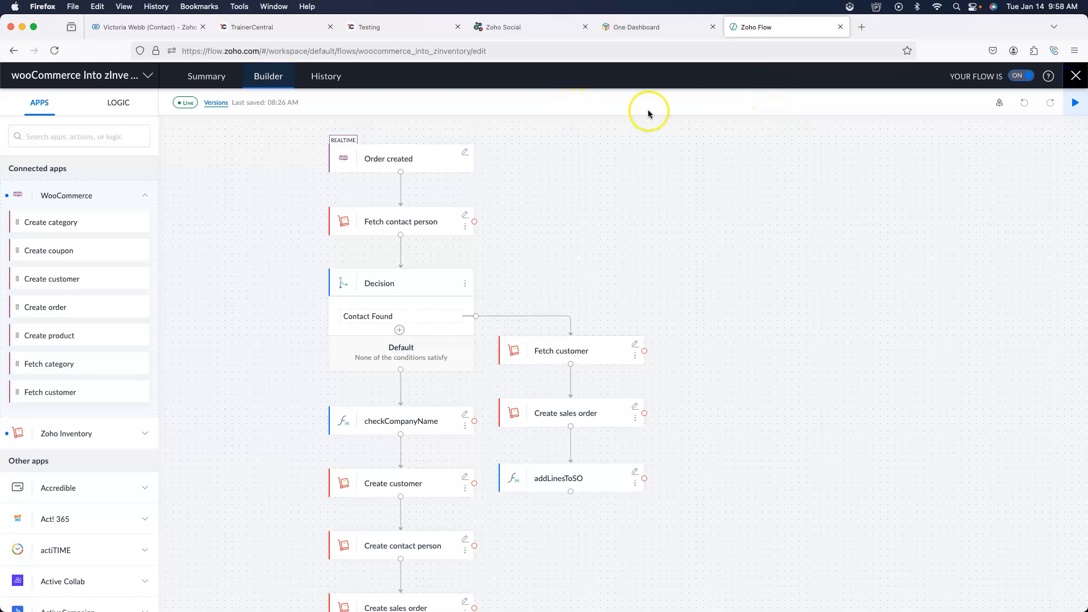
# - Create a flow named "new" in the Home folder and return to the list of flows
pyautogui.click(1076, 76)
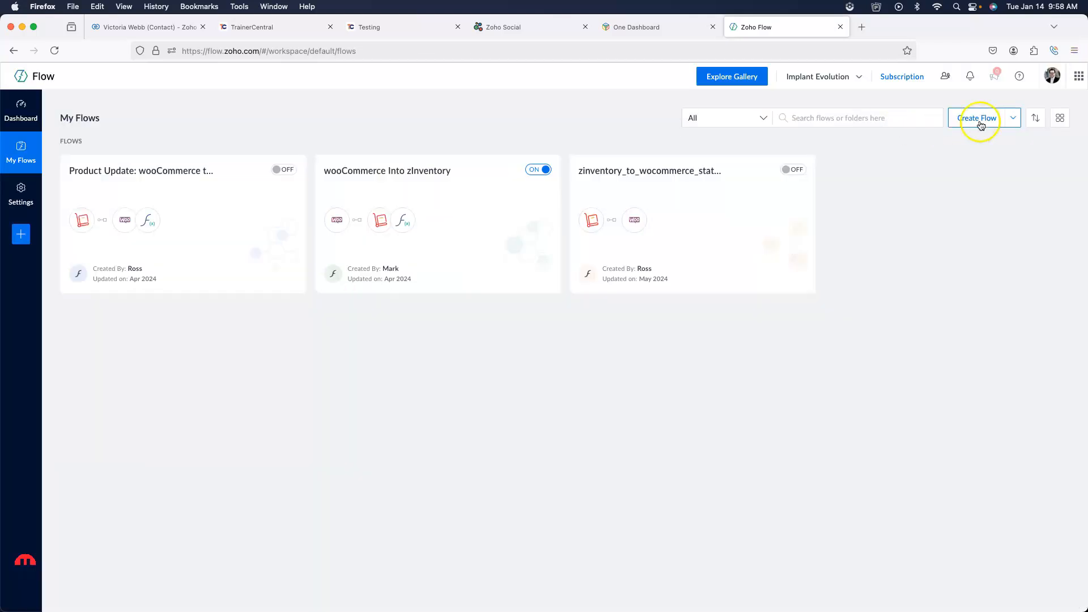
pyautogui.click(977, 118)
pyautogui.write('new')
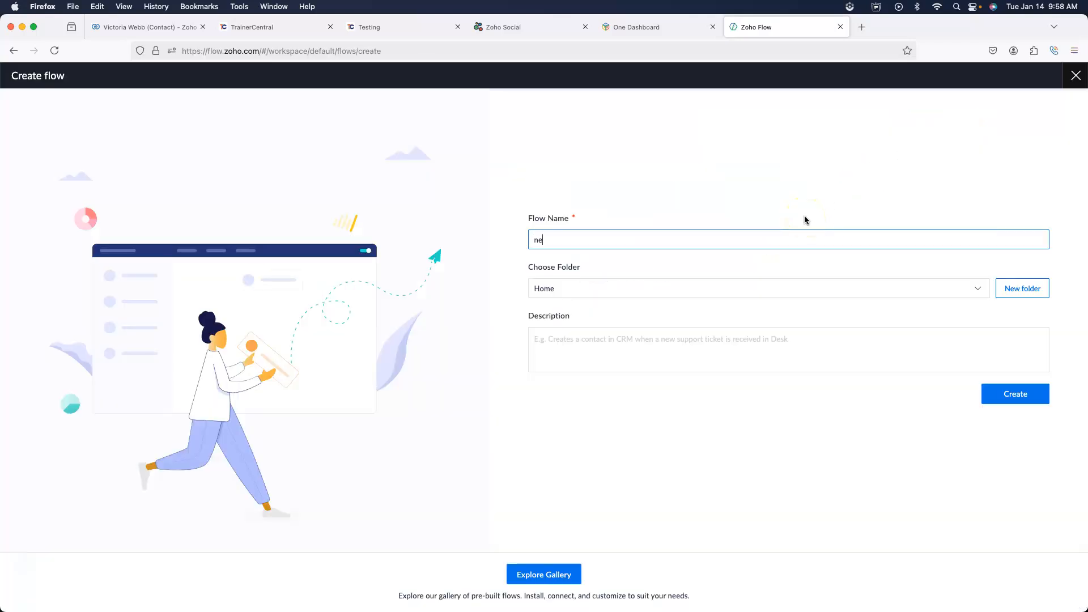
pyautogui.click(1015, 396)
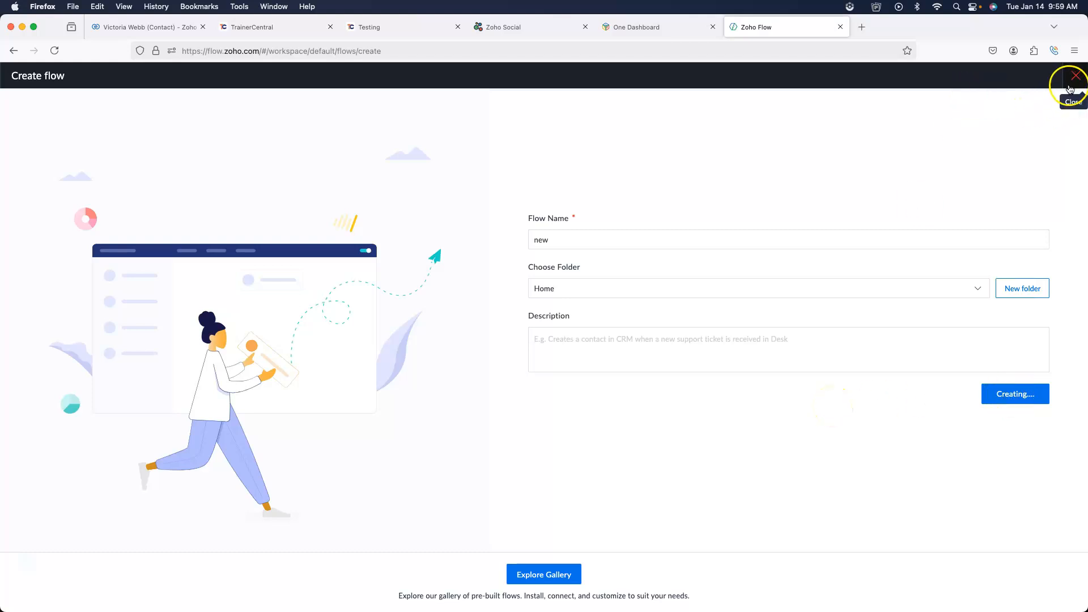
pyautogui.click(1075, 77)
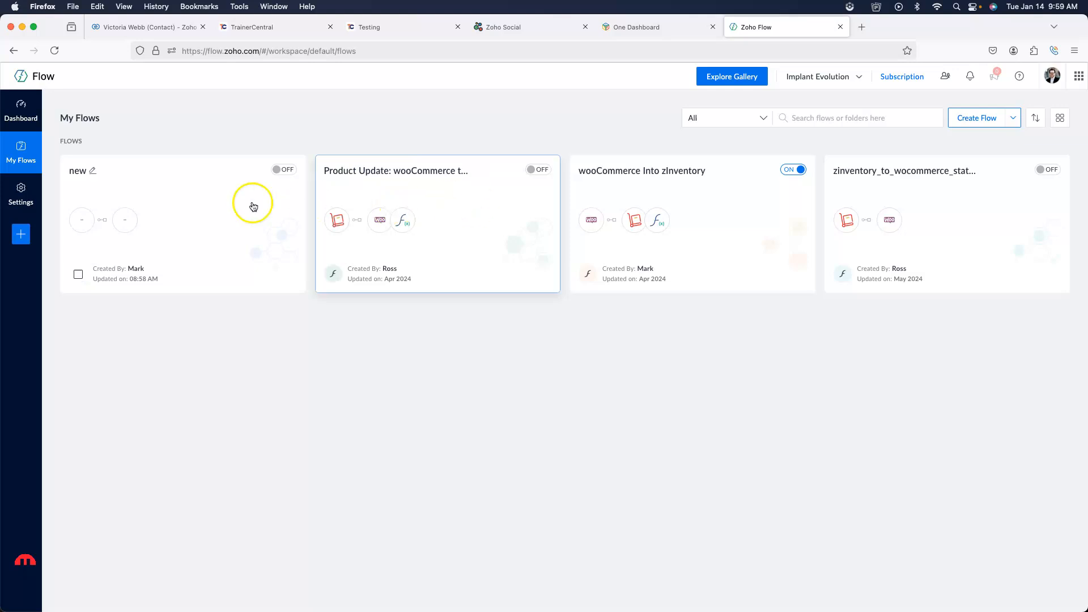
pyautogui.click(198, 208)
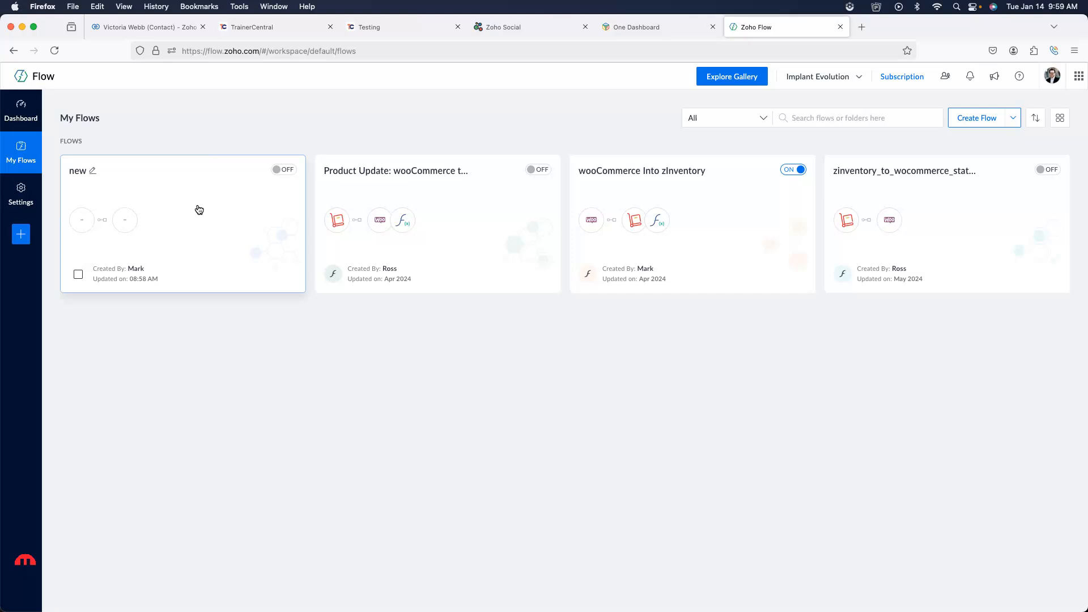
# - Examine which connection and variable name the Order created trigger uses in the wooCommerce Into zInventory flow
pyautogui.click(713, 240)
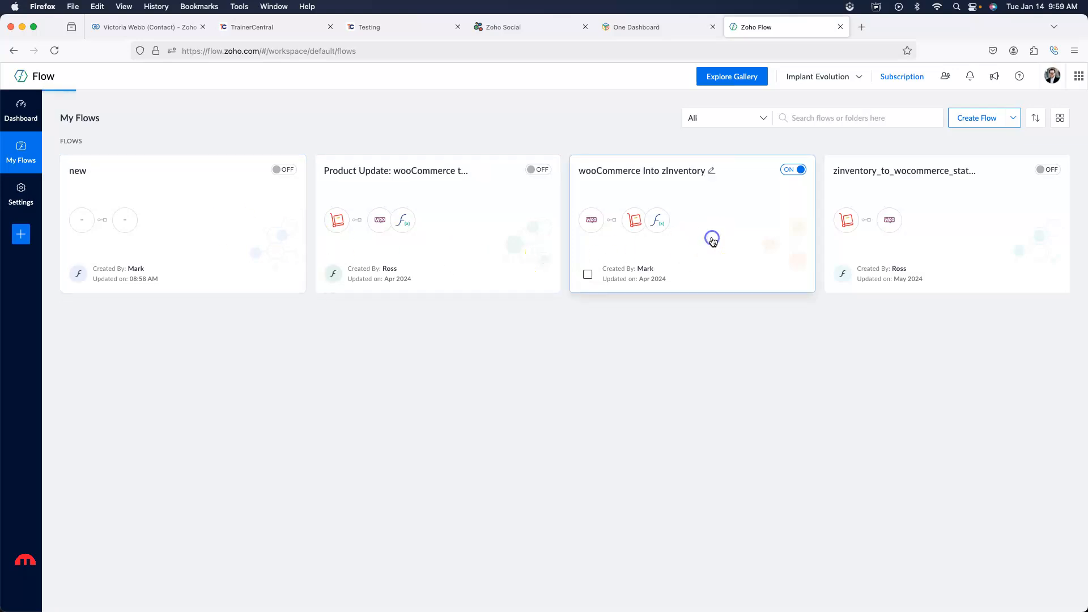
pyautogui.click(272, 79)
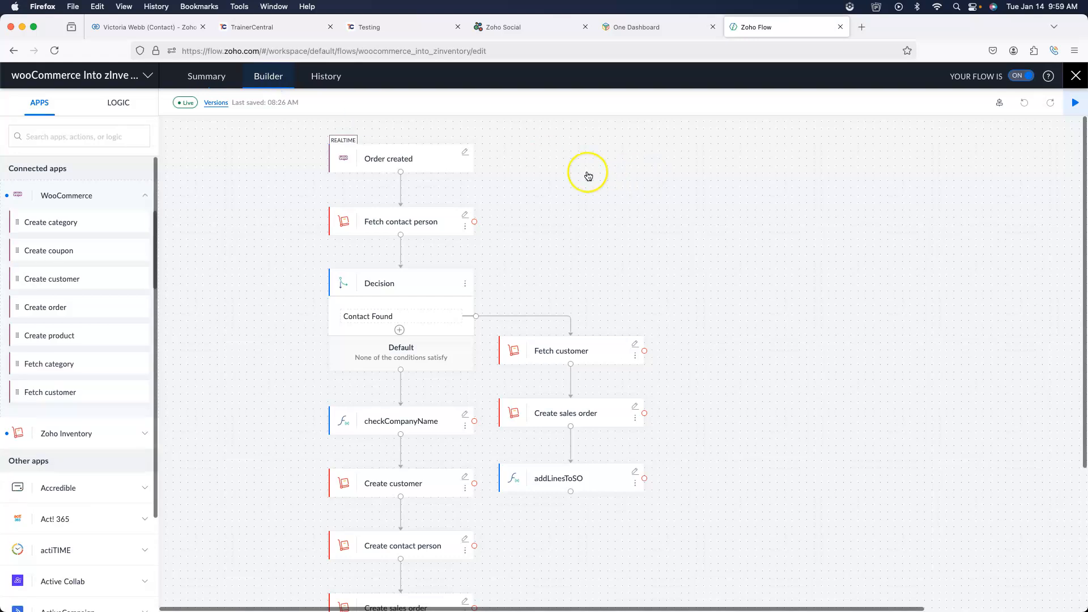
pyautogui.click(464, 147)
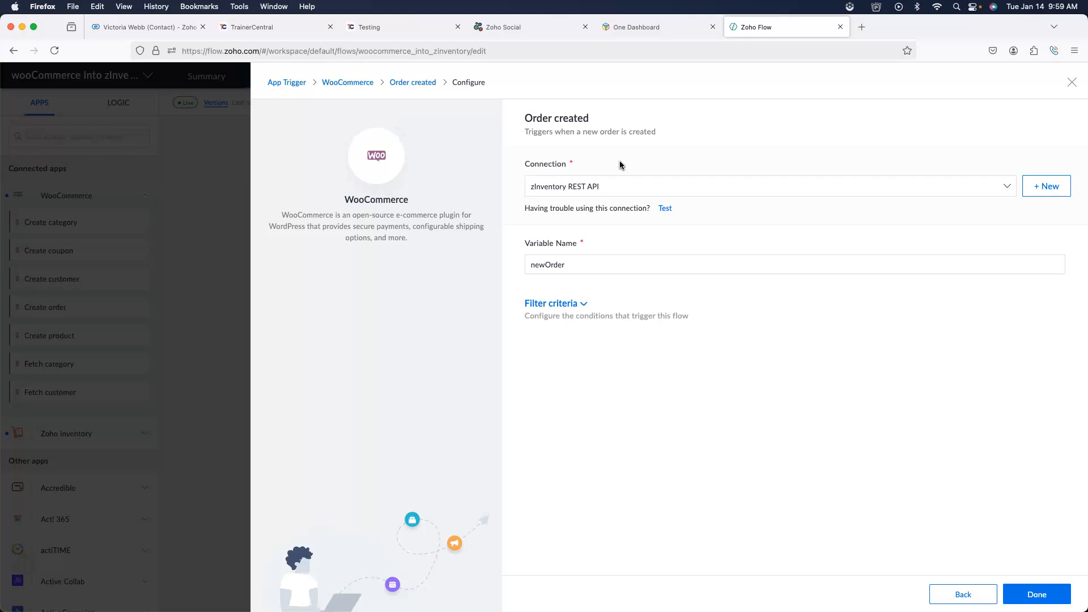
pyautogui.click(689, 217)
pyautogui.click(1072, 83)
pyautogui.click(603, 248)
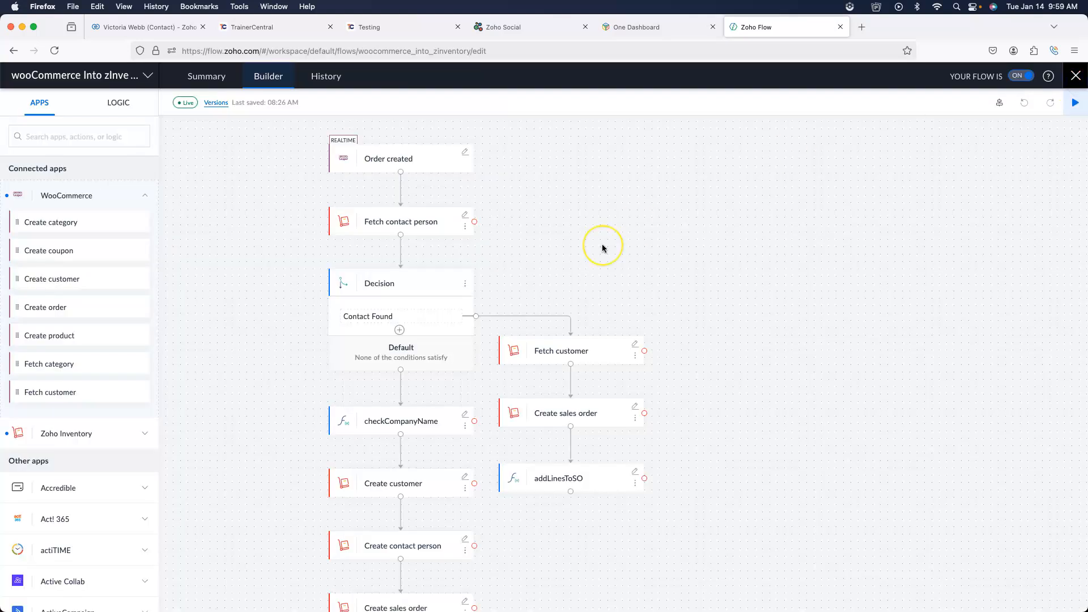
# - Leave the flow and view the organization's connections in the settings
pyautogui.click(1076, 75)
pyautogui.click(23, 195)
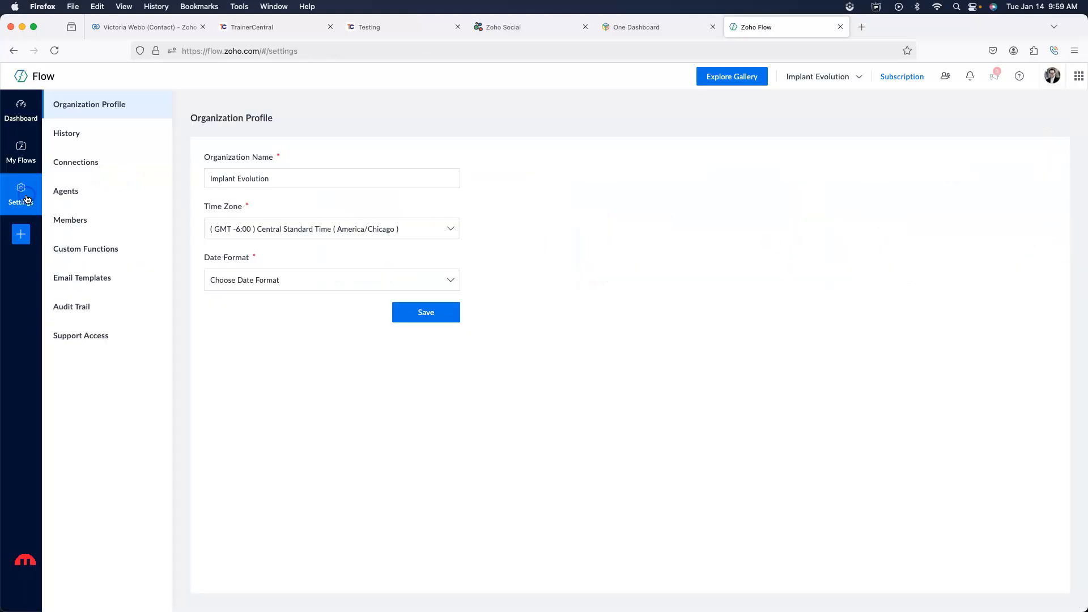
pyautogui.click(87, 161)
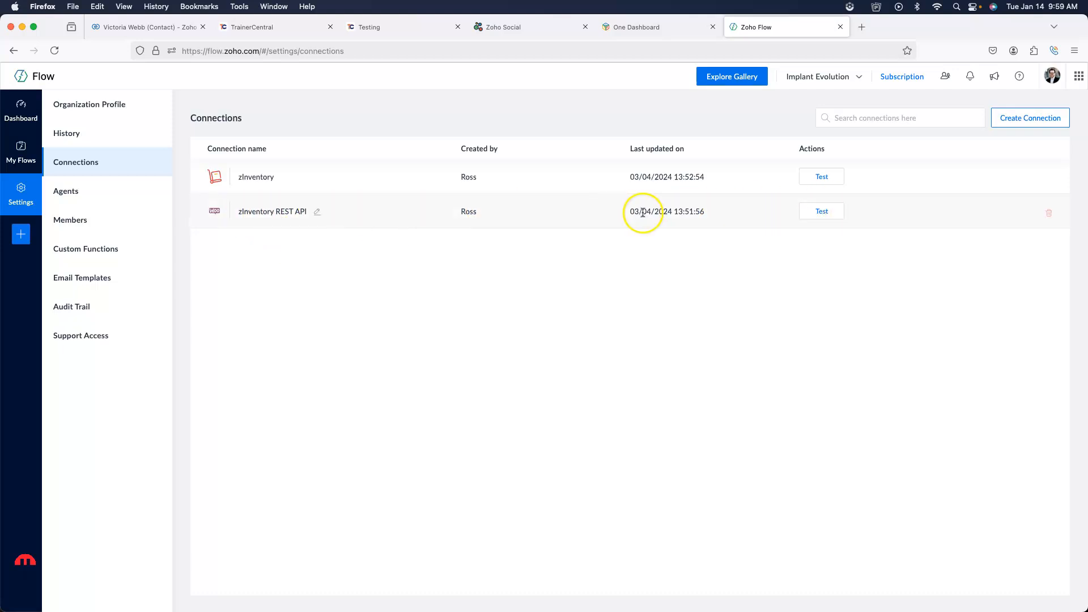
# - Start a new connection, searching the apps for "woo" and choosing WooCommerce
pyautogui.click(1020, 118)
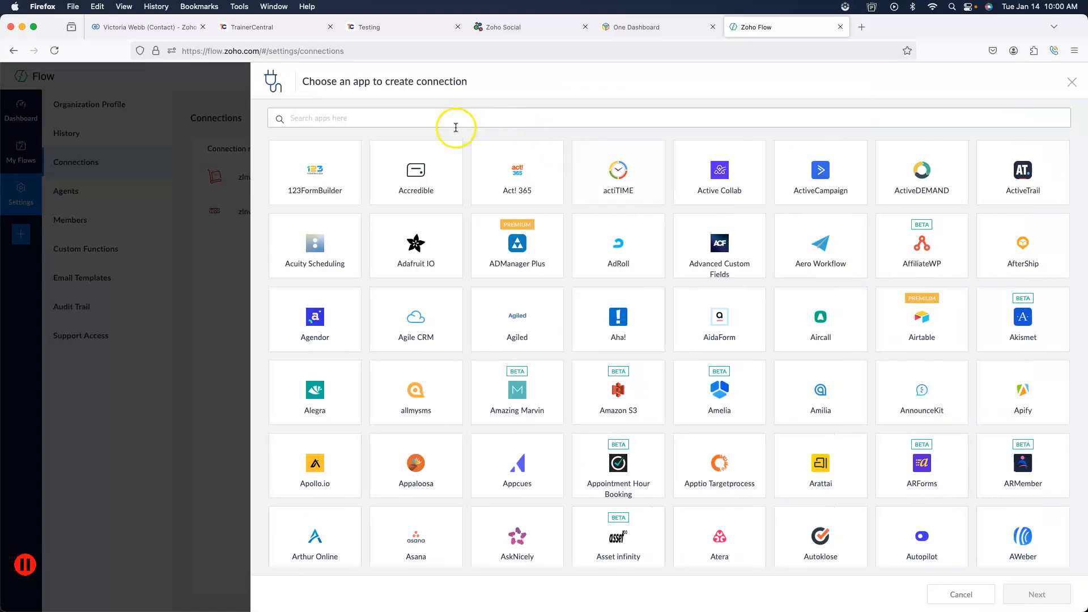
pyautogui.click(422, 121)
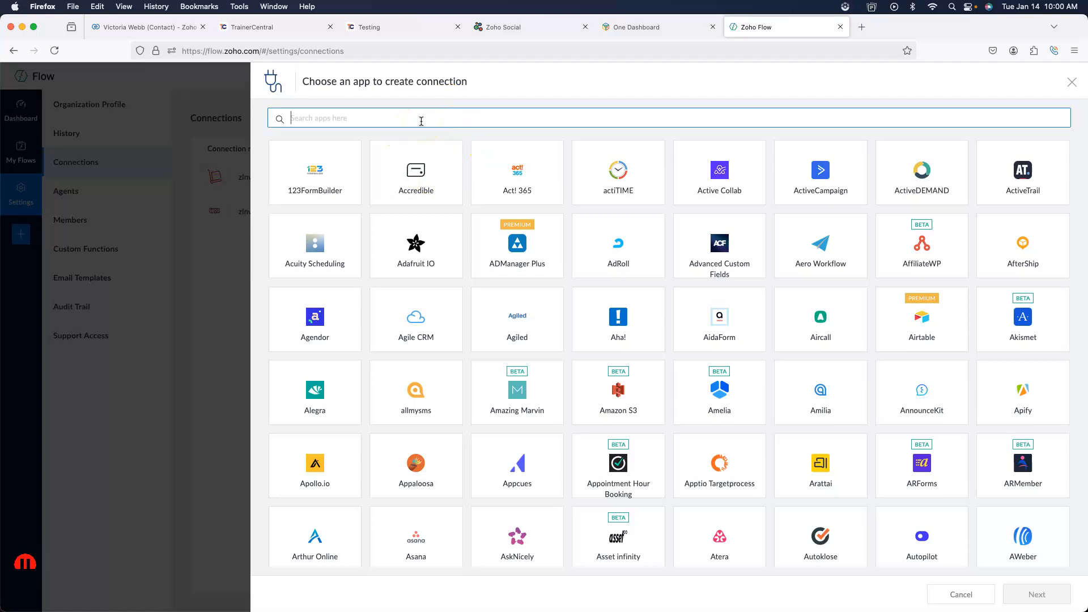
pyautogui.write('woo')
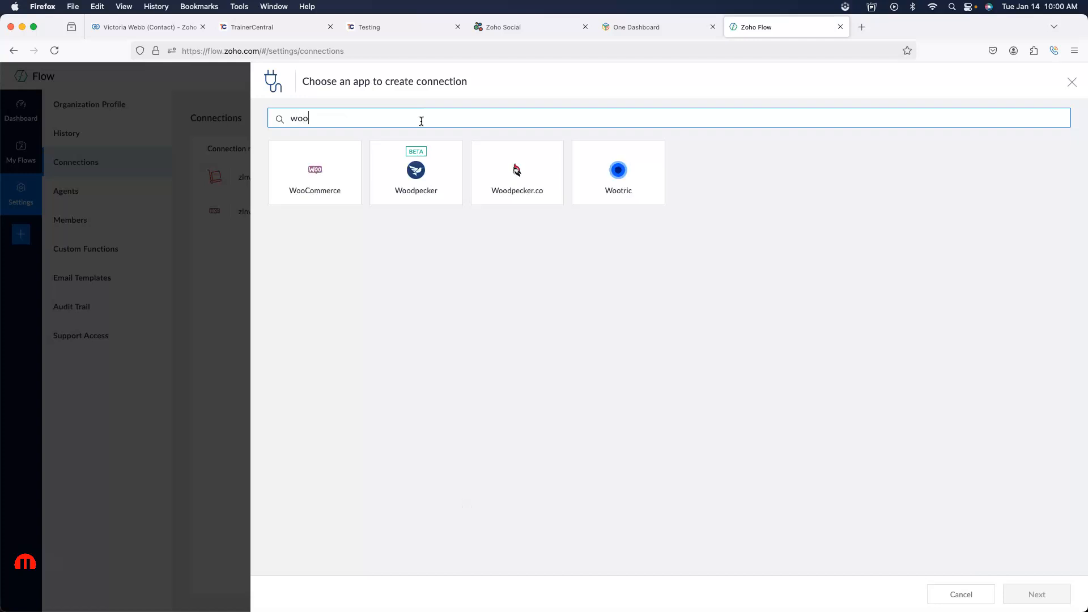
pyautogui.click(316, 171)
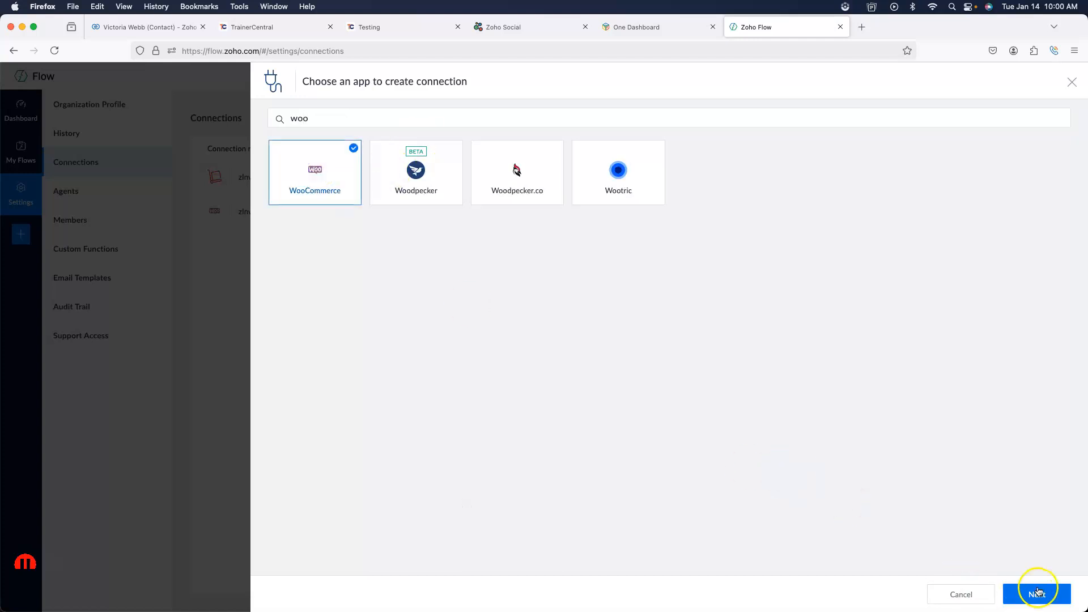
pyautogui.click(1037, 593)
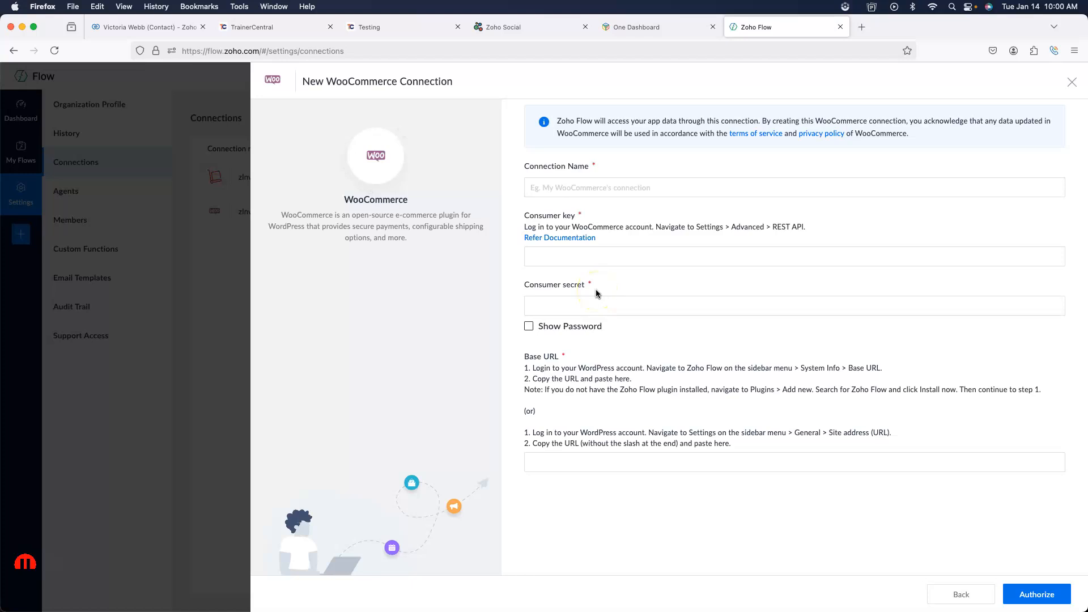
# - Consult the REST API keys documentation for the consumer key and dismiss the new WooCommerce connection form
pyautogui.click(564, 239)
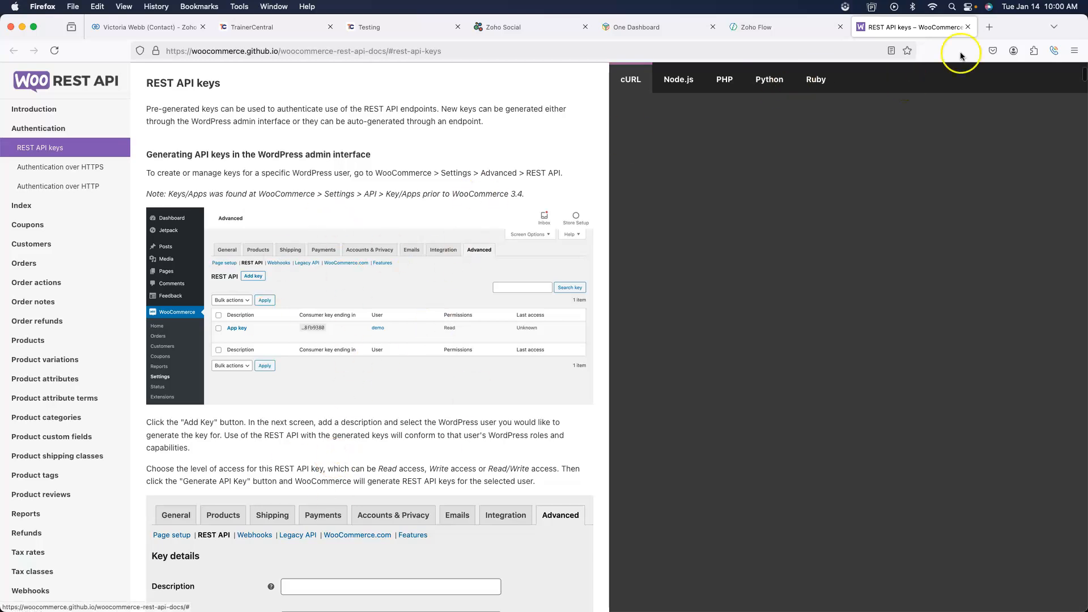
pyautogui.click(968, 27)
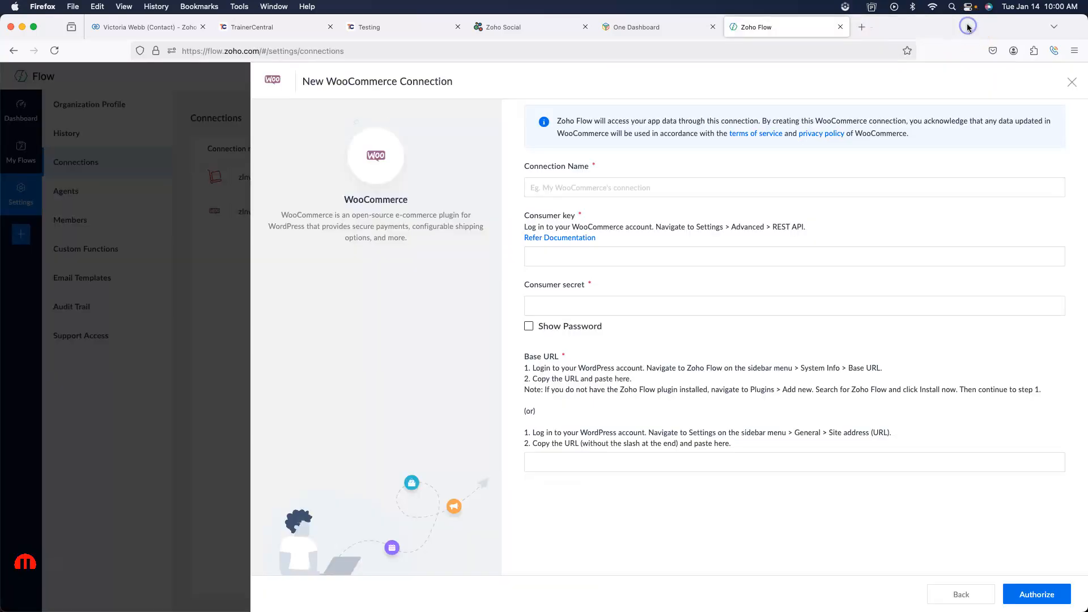
pyautogui.click(1071, 82)
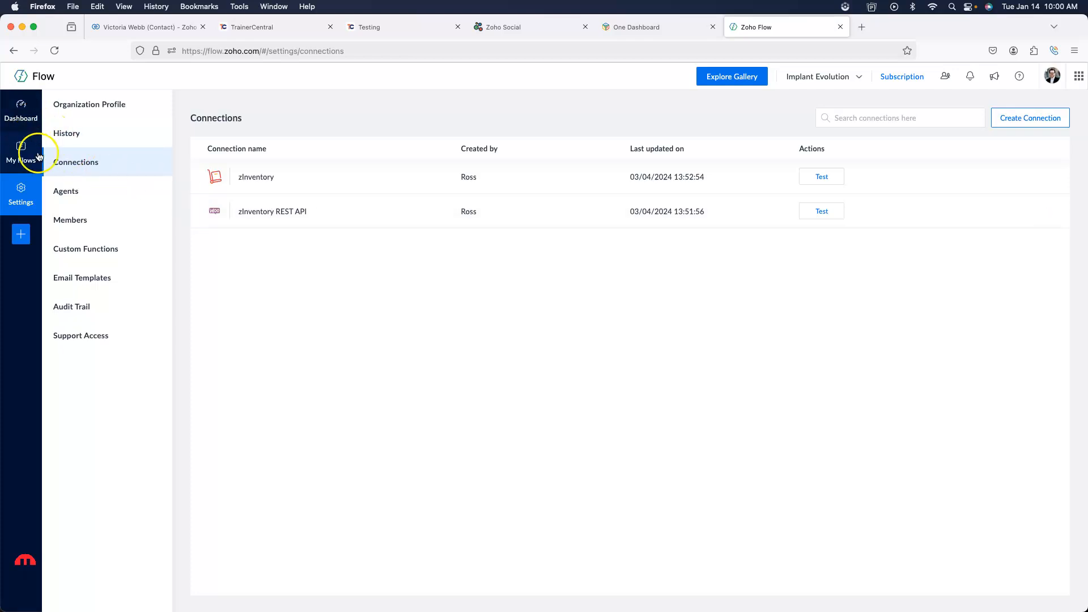
# - Reopen the wooCommerce Into zInventory flow in the builder and review its Order created trigger settings
pyautogui.click(21, 153)
pyautogui.click(693, 206)
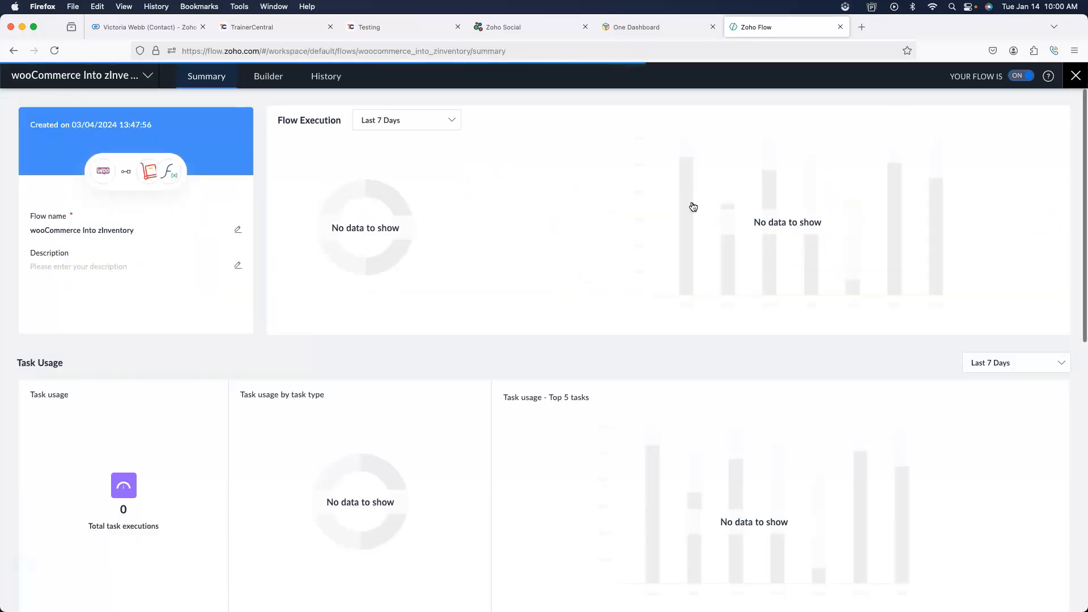
pyautogui.click(270, 79)
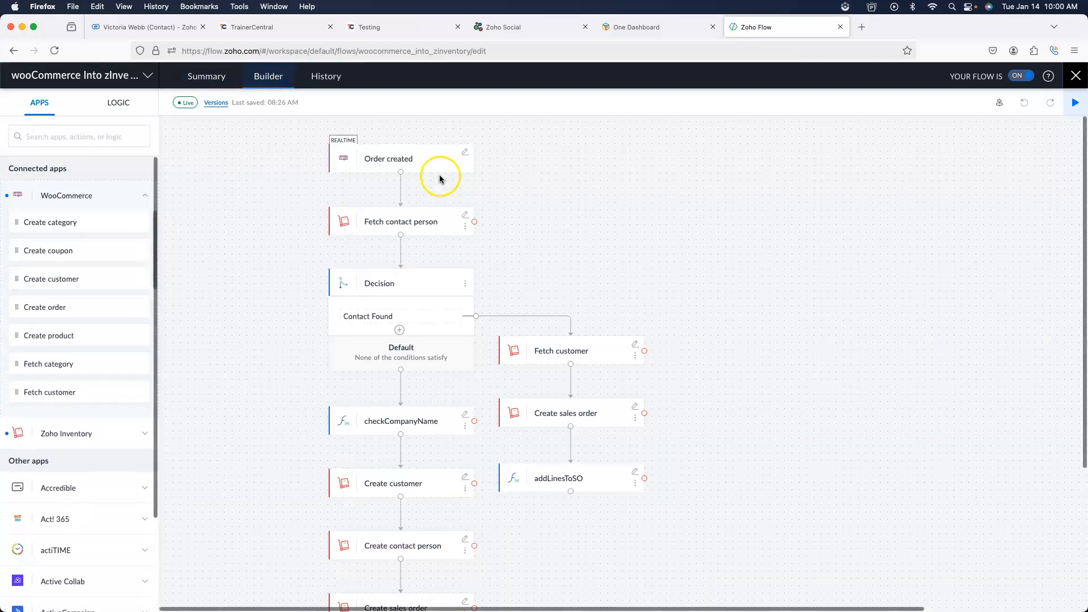
pyautogui.click(465, 152)
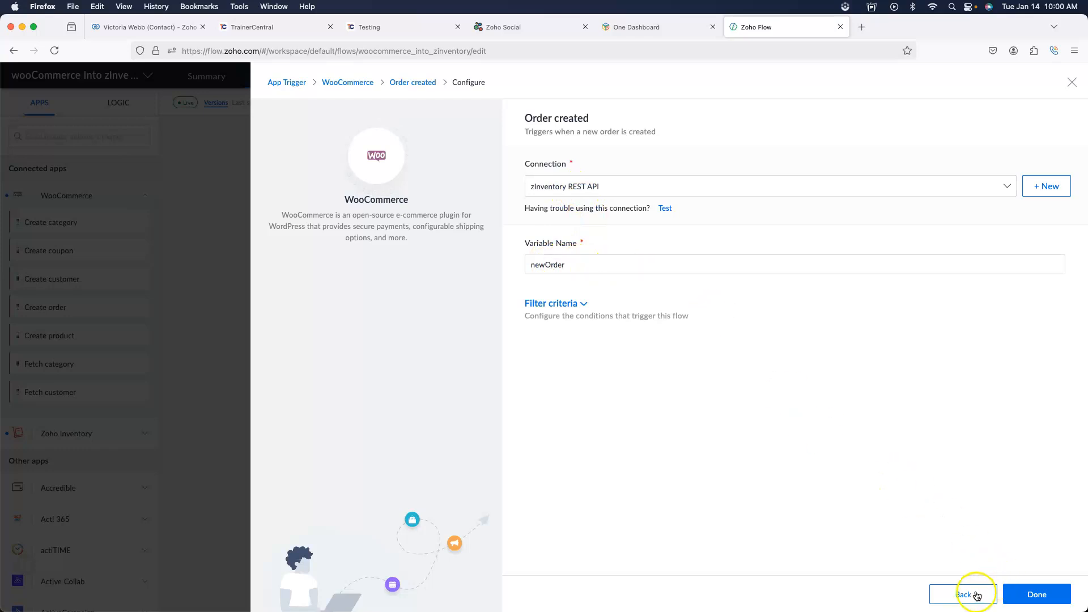
pyautogui.click(1072, 83)
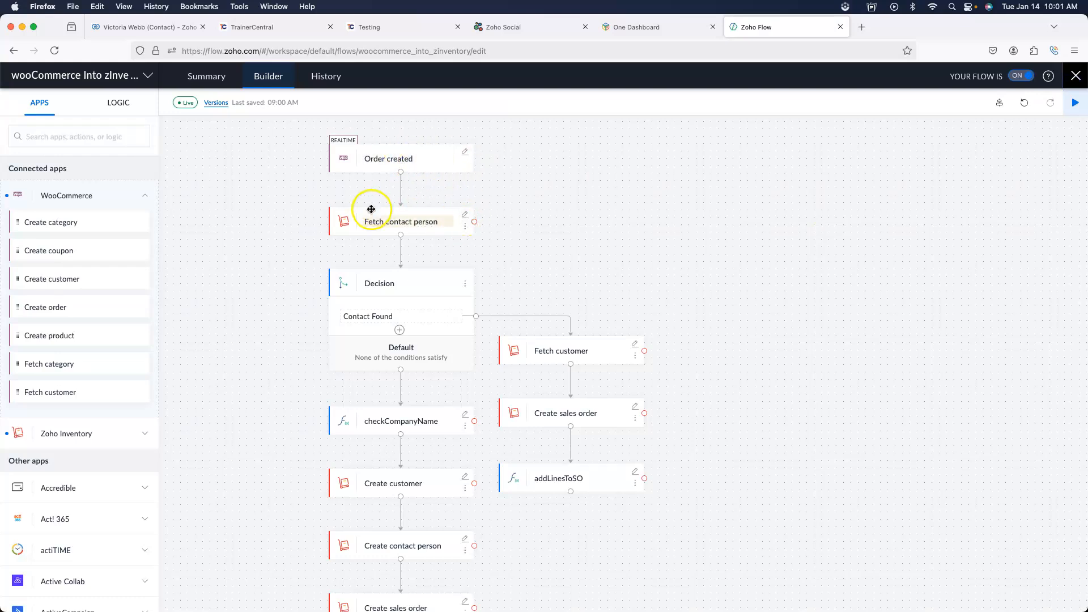
# - Search the builder's apps for "inven" and browse the actions available for Zoho Inventory
pyautogui.click(45, 139)
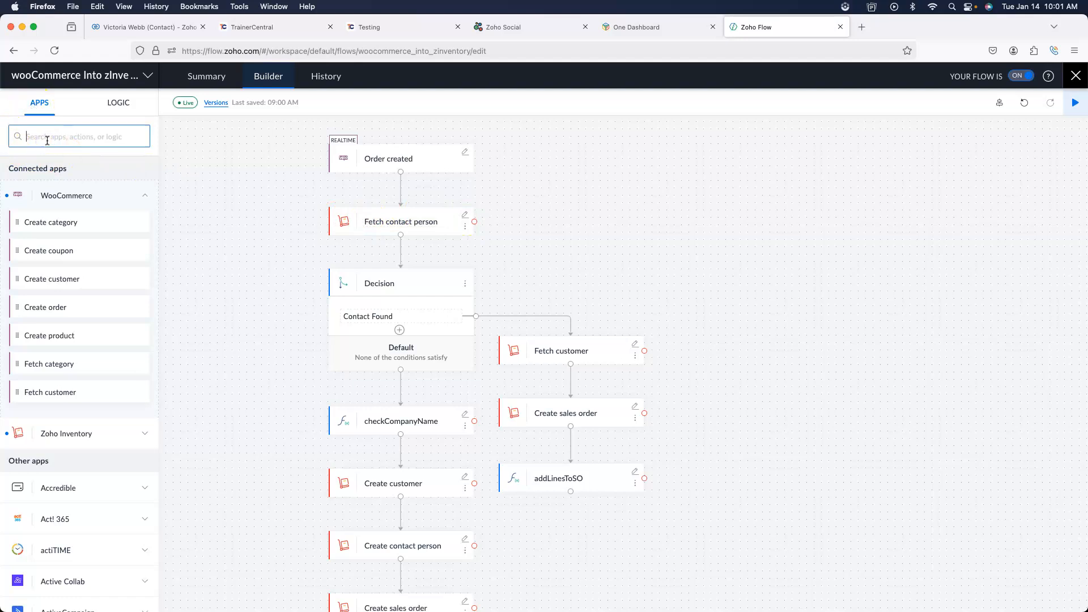
pyautogui.write('inven')
pyautogui.click(71, 193)
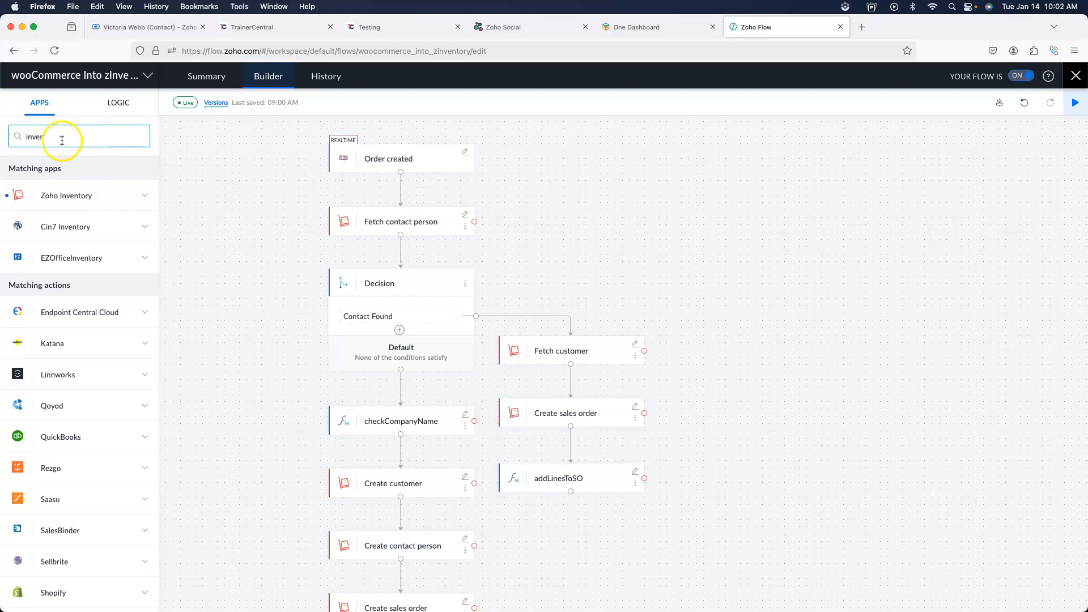
pyautogui.click(100, 196)
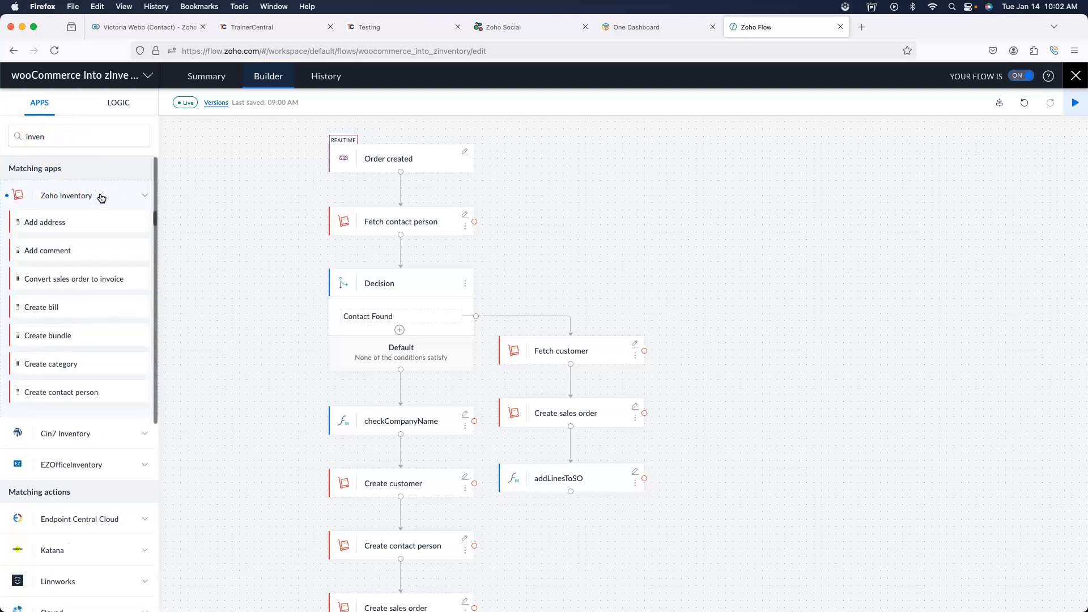
pyautogui.scroll(-3, 95, 291)
pyautogui.scroll(-5, 97, 293)
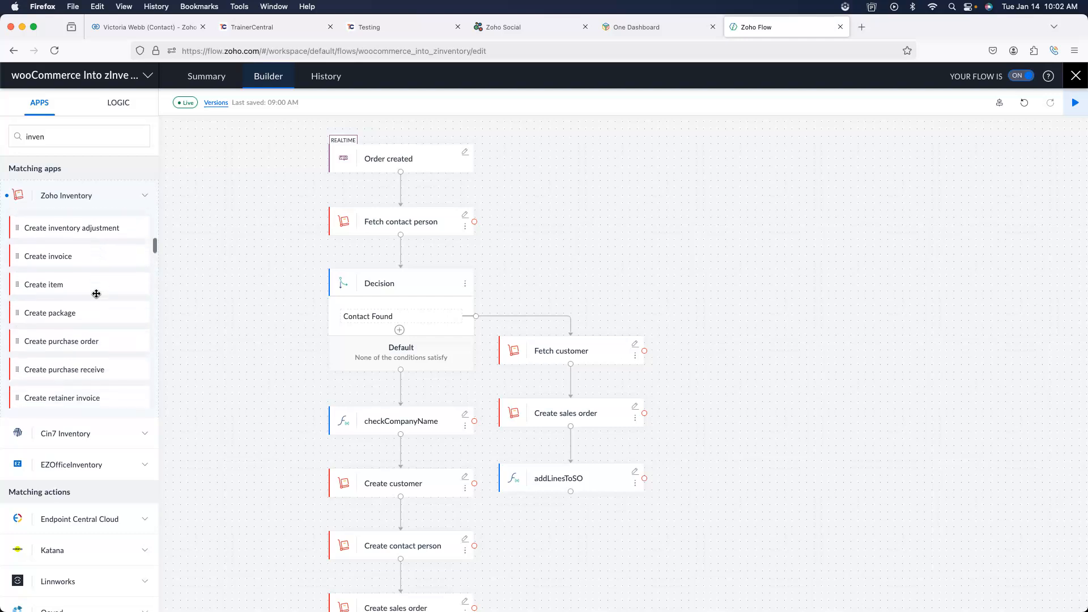
# - Look through the create and fetch actions offered for Zoho Inventory, then collapse its action list
pyautogui.scroll(3, 63, 226)
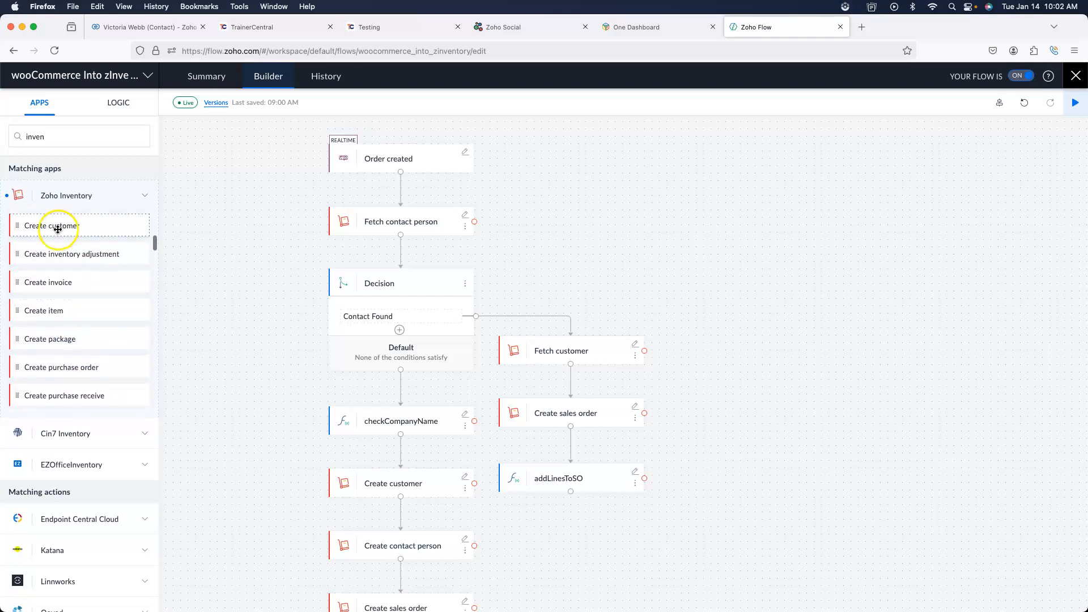
pyautogui.scroll(-2, 63, 292)
pyautogui.moveTo(64, 295); pyautogui.dragTo(63, 295)
pyautogui.scroll(-5, 64, 295)
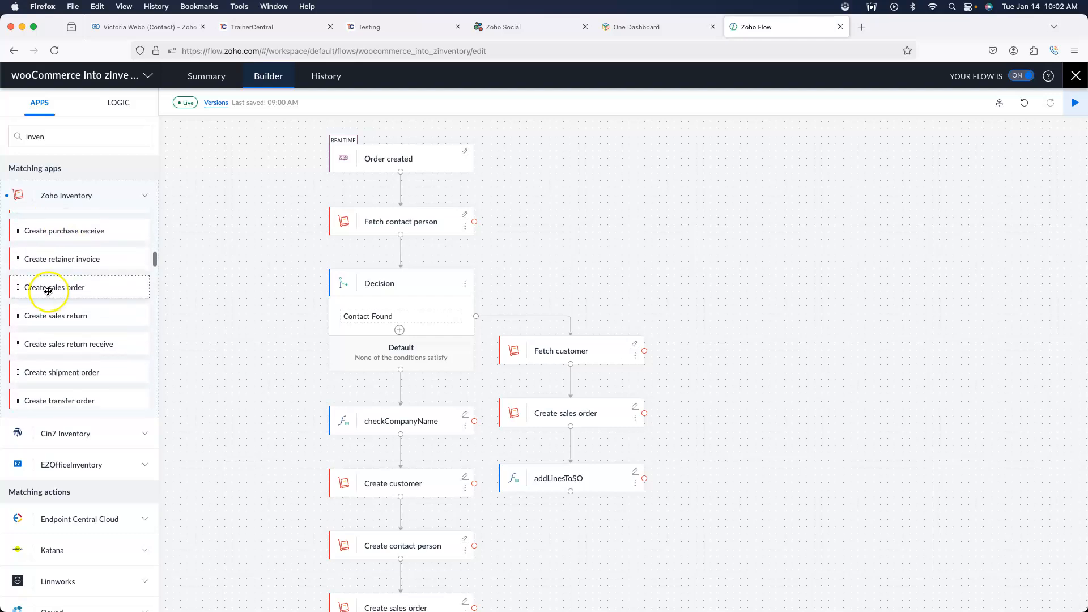
pyautogui.scroll(-5, 80, 339)
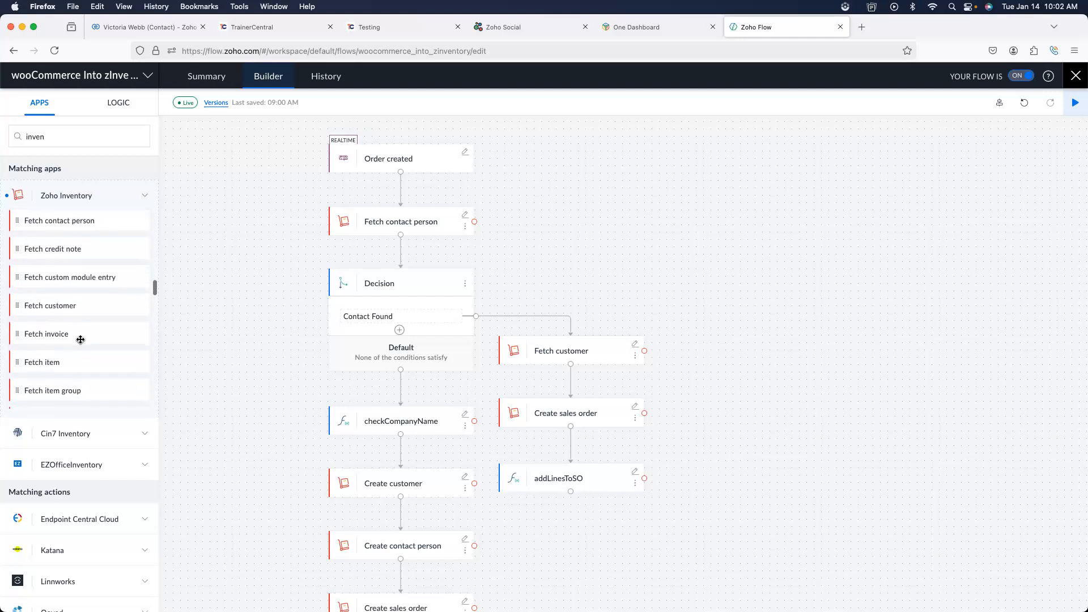
pyautogui.scroll(3, 80, 338)
pyautogui.click(143, 193)
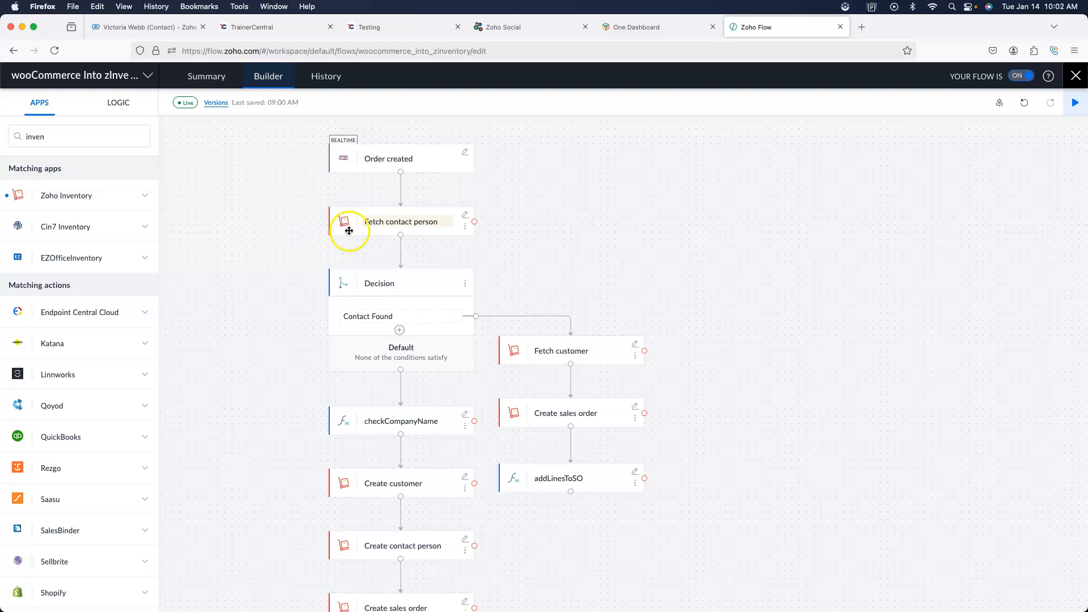
# - Compare the flow's Fetch contact person settings with the fetch actions listed for Zoho Inventory
pyautogui.click(464, 216)
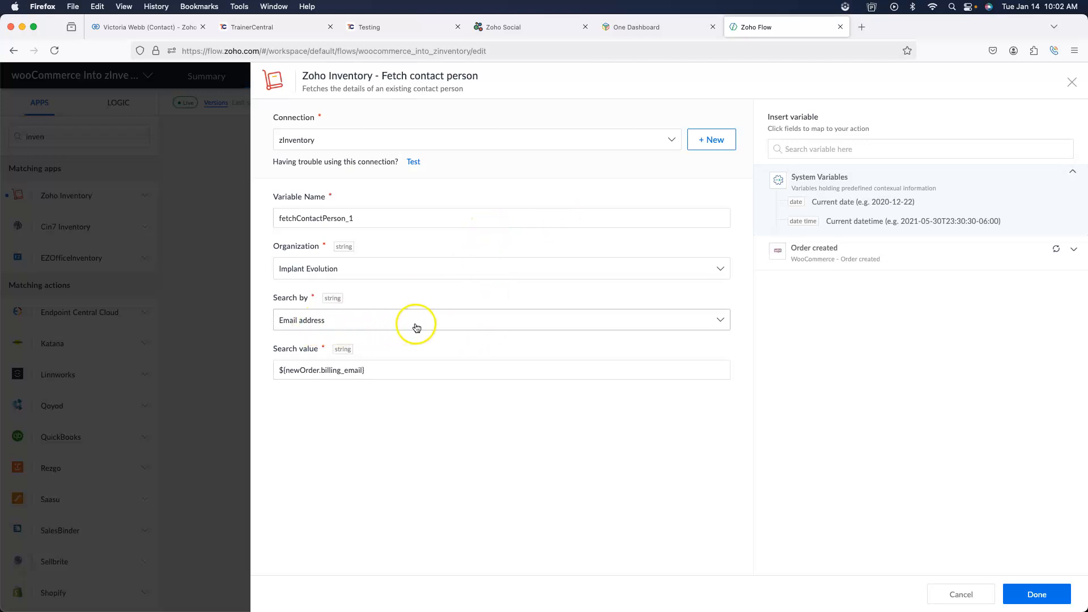
pyautogui.click(1072, 82)
pyautogui.click(114, 199)
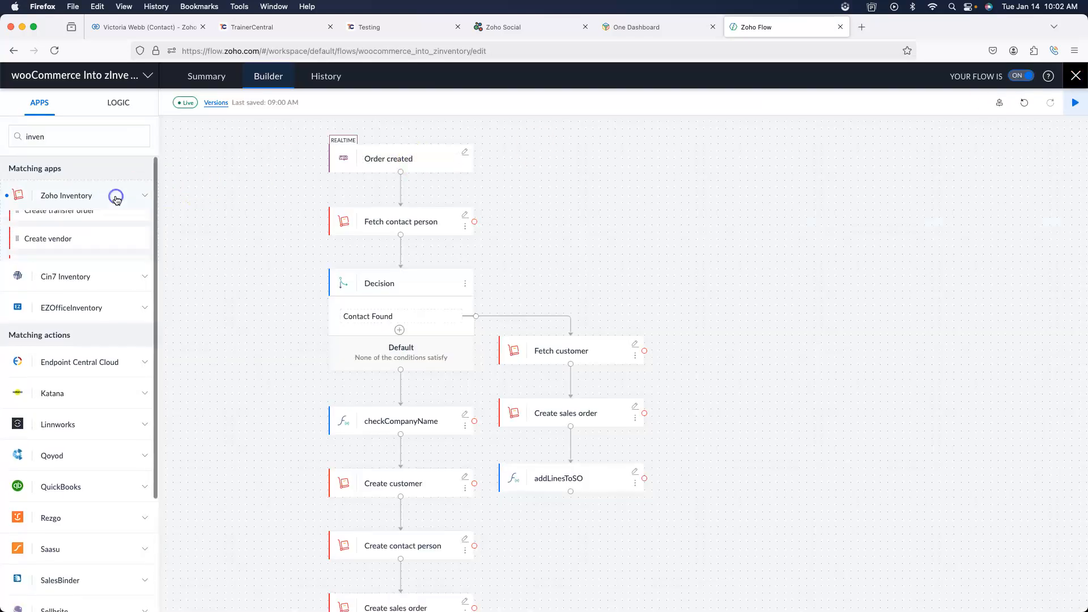
pyautogui.scroll(-4, 110, 260)
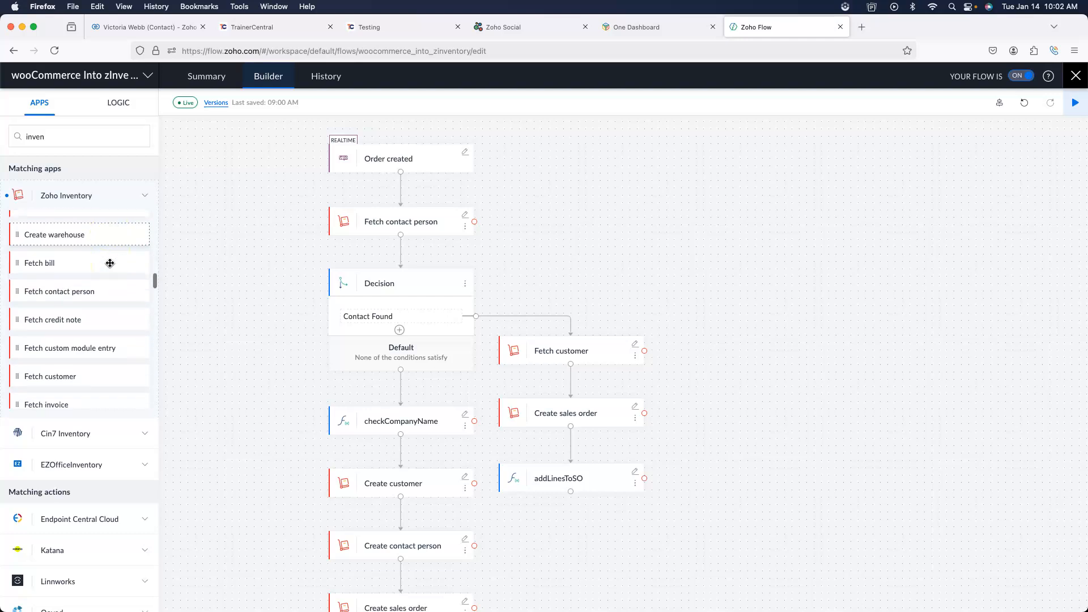
pyautogui.click(109, 310)
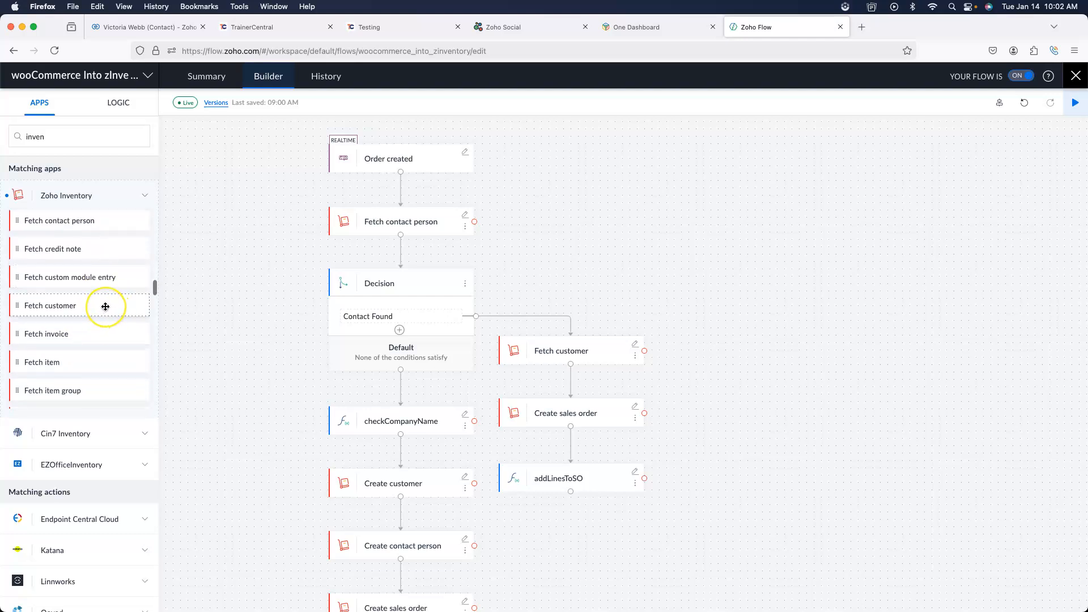
pyautogui.click(102, 309)
pyautogui.moveTo(102, 309); pyautogui.dragTo(466, 216)
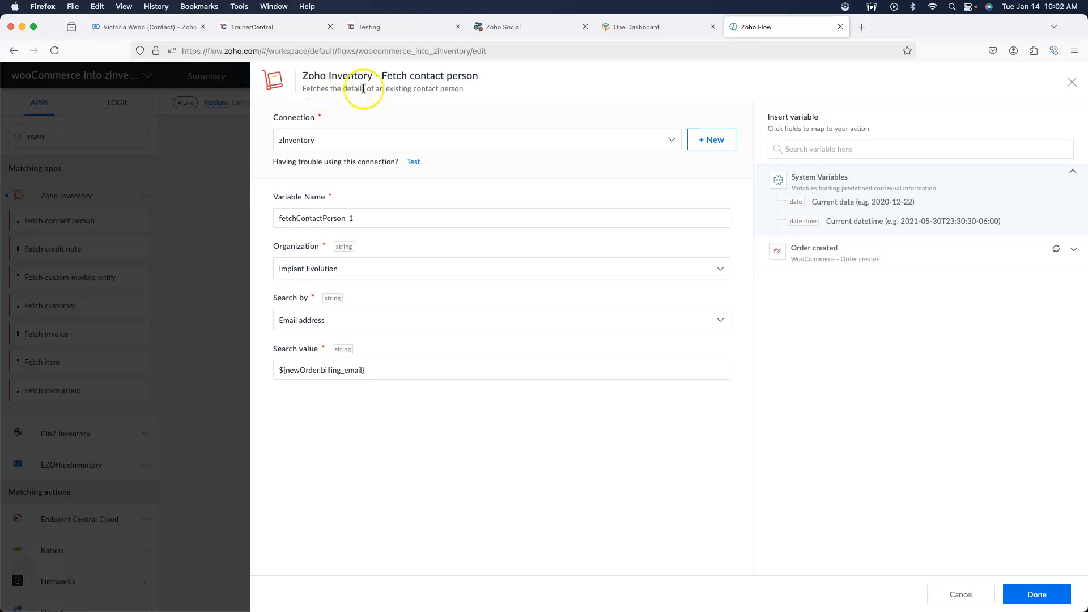
pyautogui.click(1072, 83)
pyautogui.scroll(2, 72, 284)
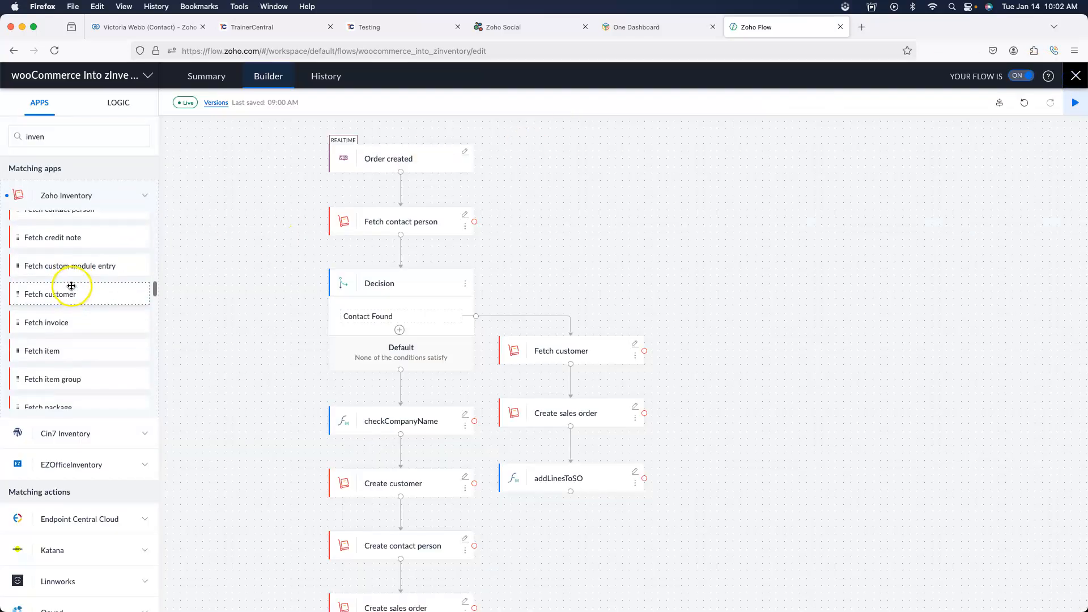
pyautogui.moveTo(68, 250); pyautogui.dragTo(40, 236)
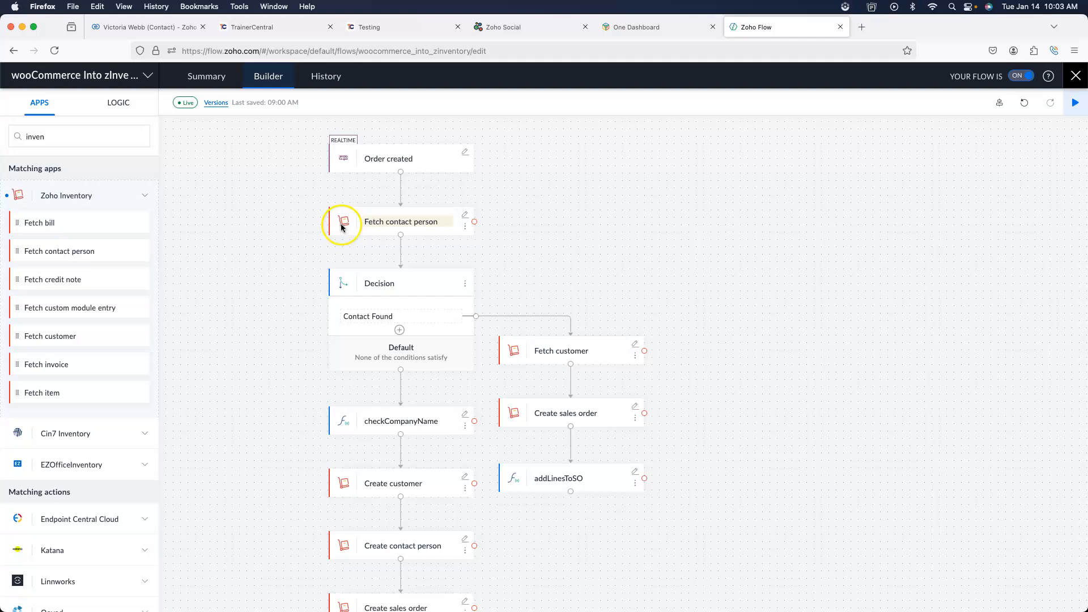
# - Reopen the Fetch contact person settings and check the available Organization choices
pyautogui.click(465, 216)
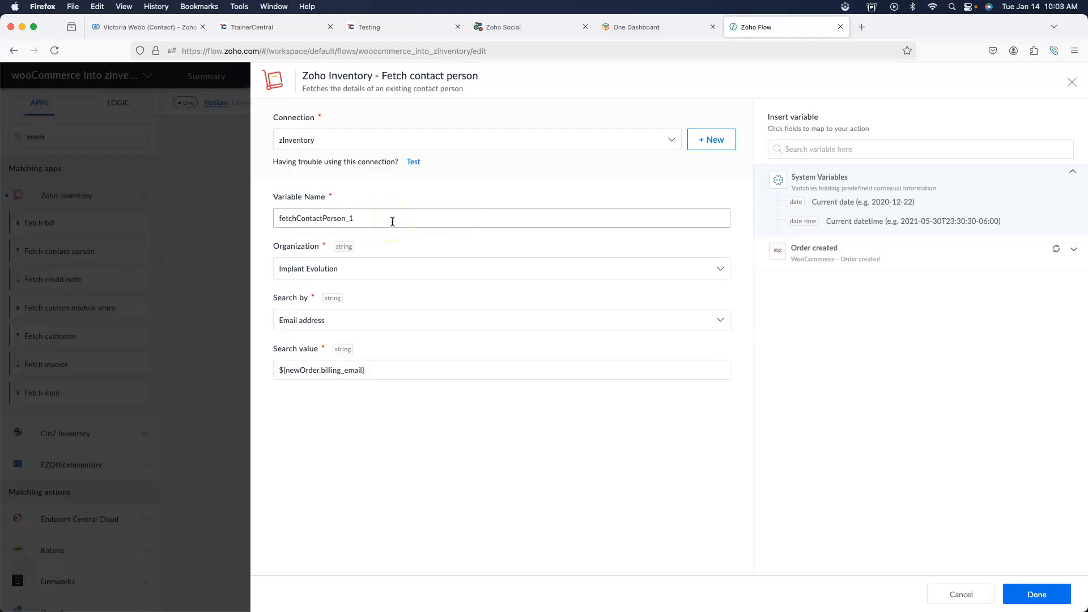
pyautogui.click(371, 268)
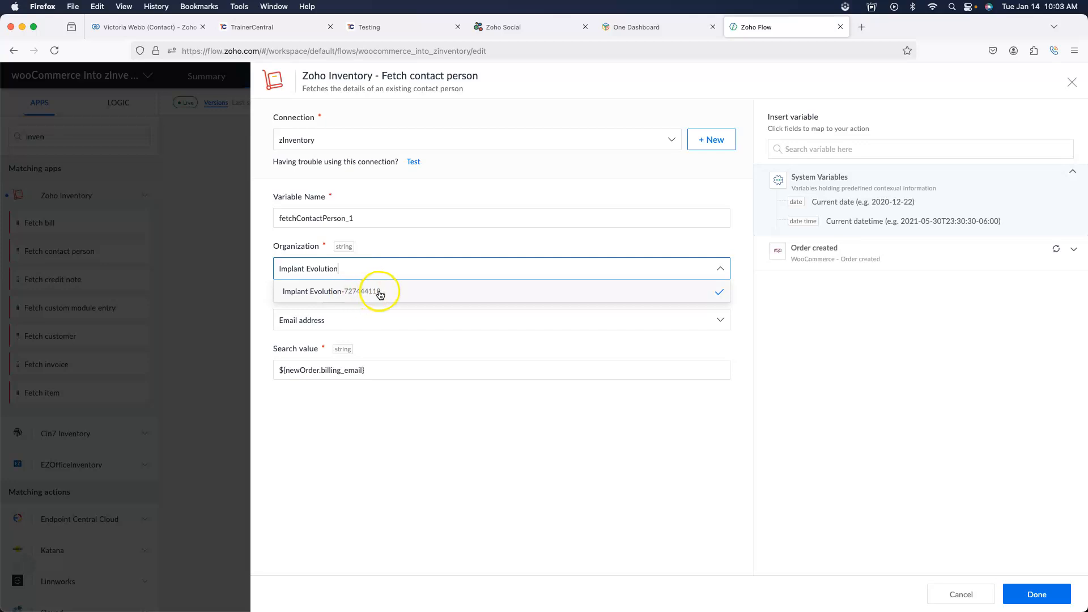
pyautogui.click(439, 247)
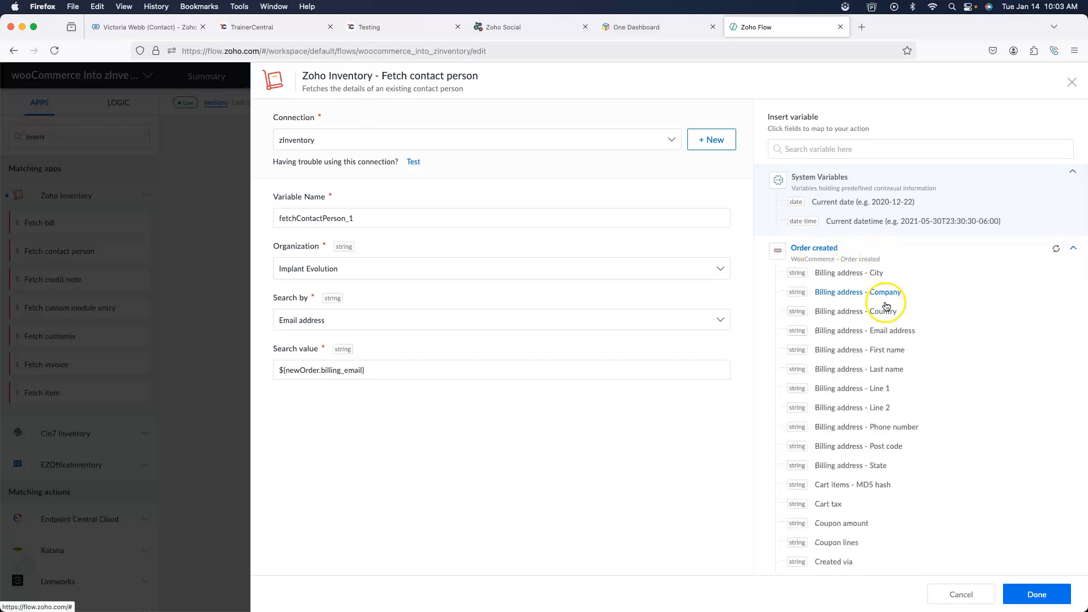
# - Examine the Order created variables available for mapping, including the billing email address, and dismiss the Fetch contact person settings
pyautogui.scroll(-5, 887, 332)
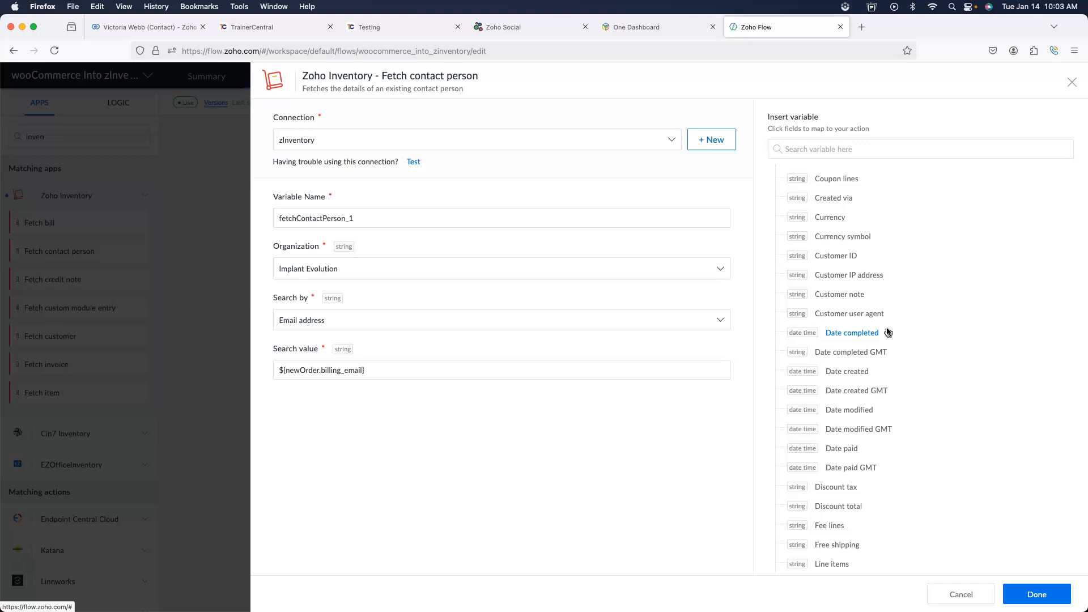
pyautogui.scroll(1, 890, 305)
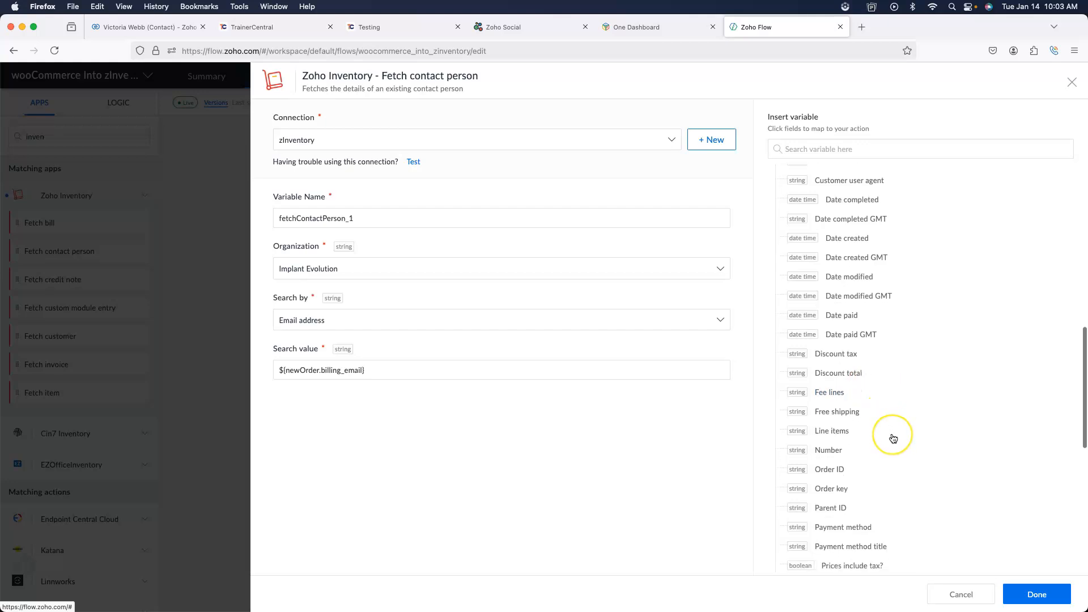
pyautogui.scroll(-2, 851, 375)
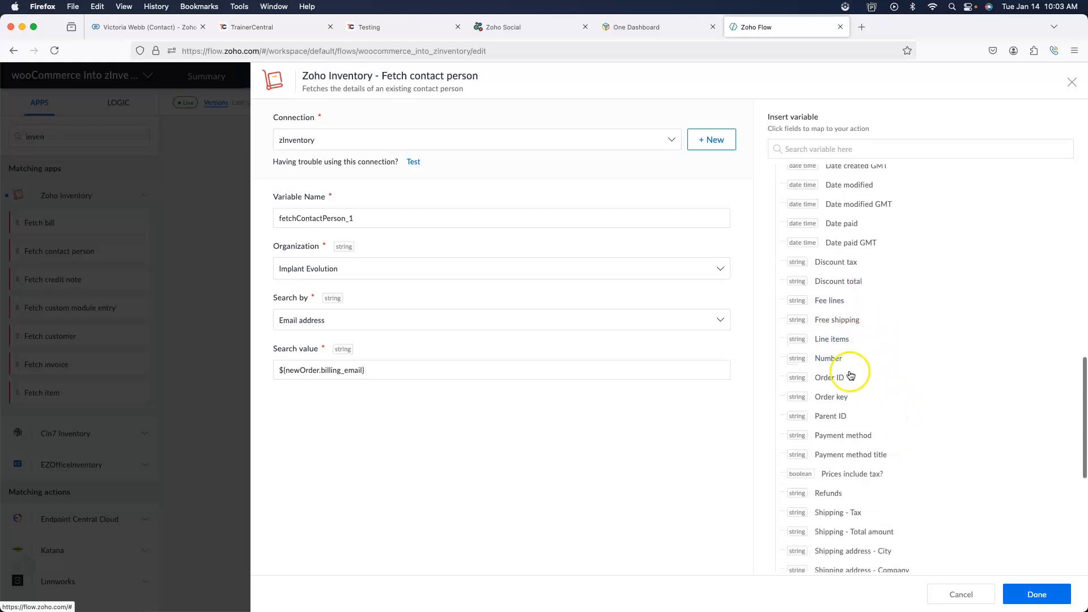
pyautogui.scroll(-7, 898, 391)
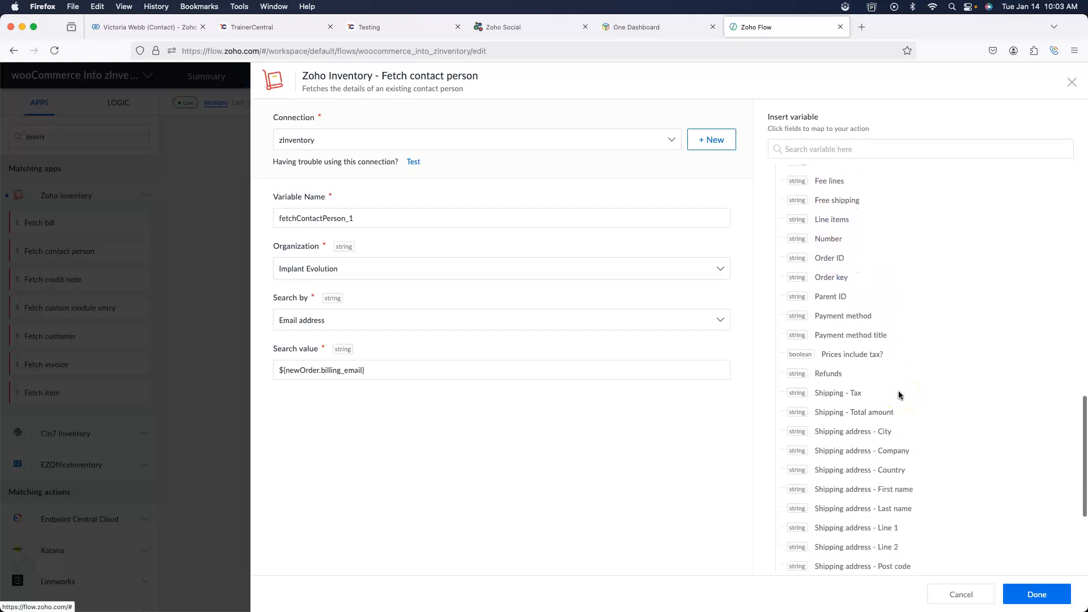
pyautogui.scroll(-5, 899, 395)
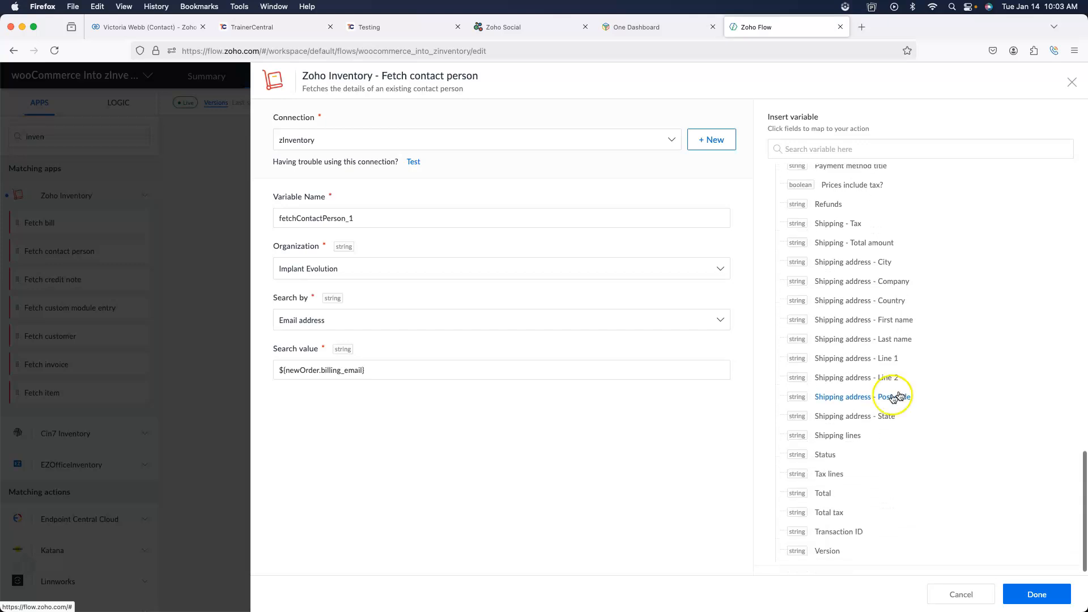
pyautogui.scroll(16, 934, 293)
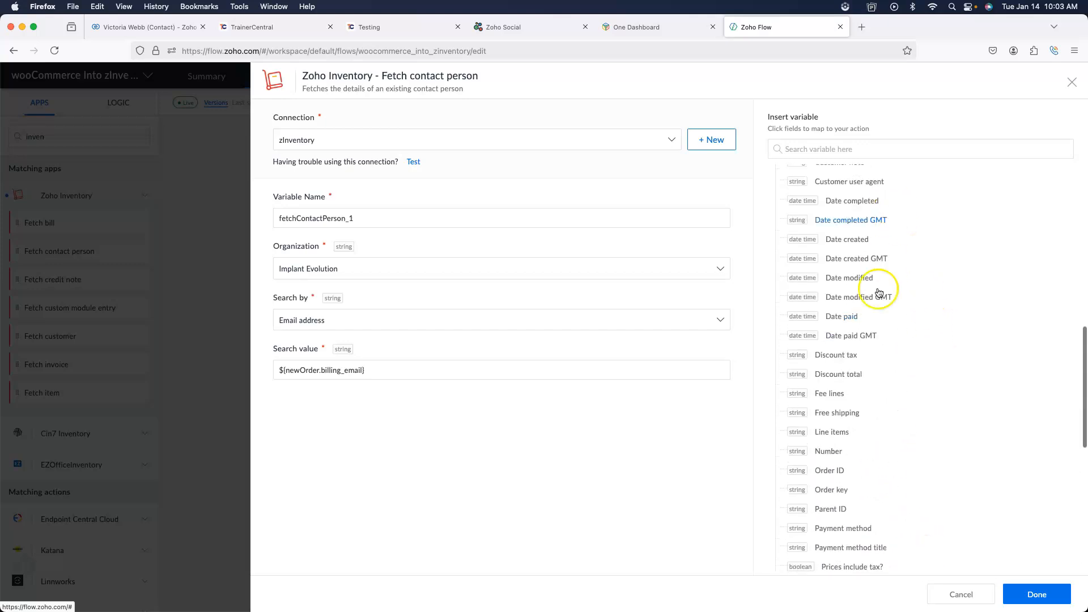
pyautogui.scroll(3, 877, 323)
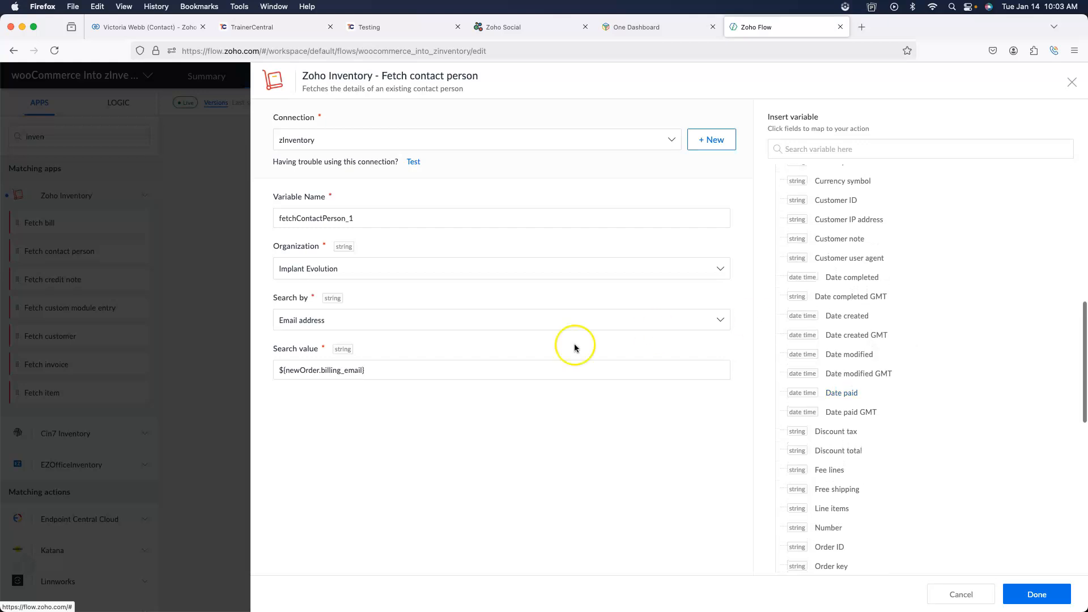
pyautogui.scroll(15, 944, 315)
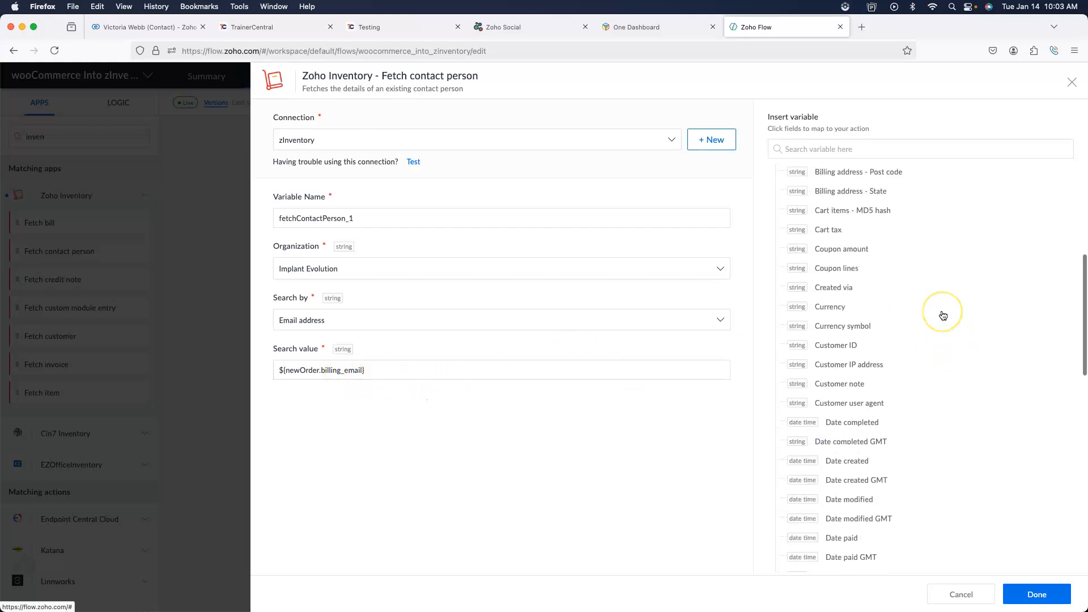
pyautogui.scroll(1, 943, 315)
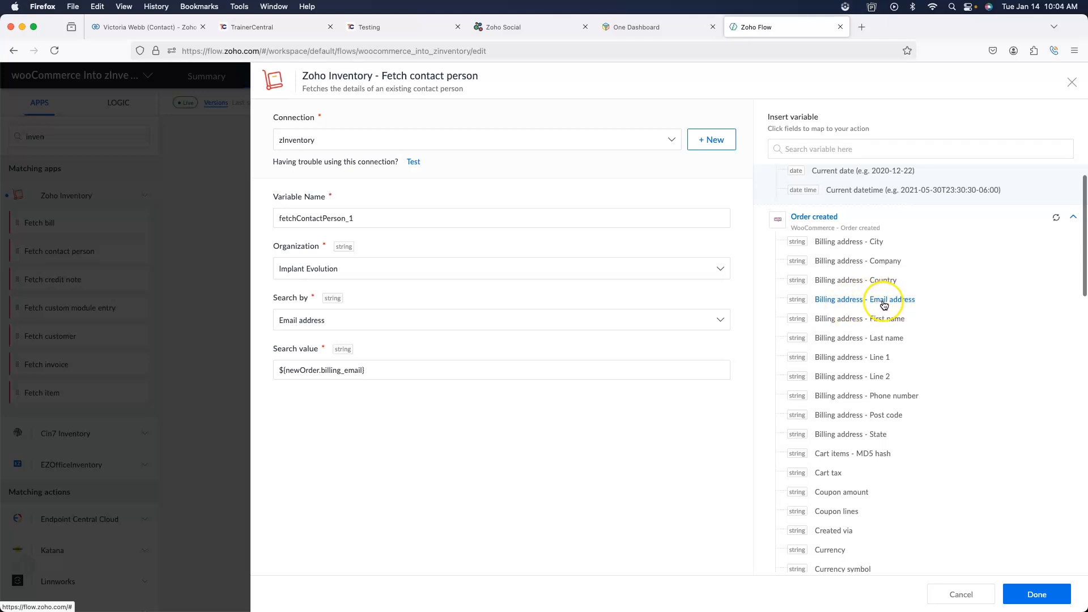
pyautogui.click(962, 593)
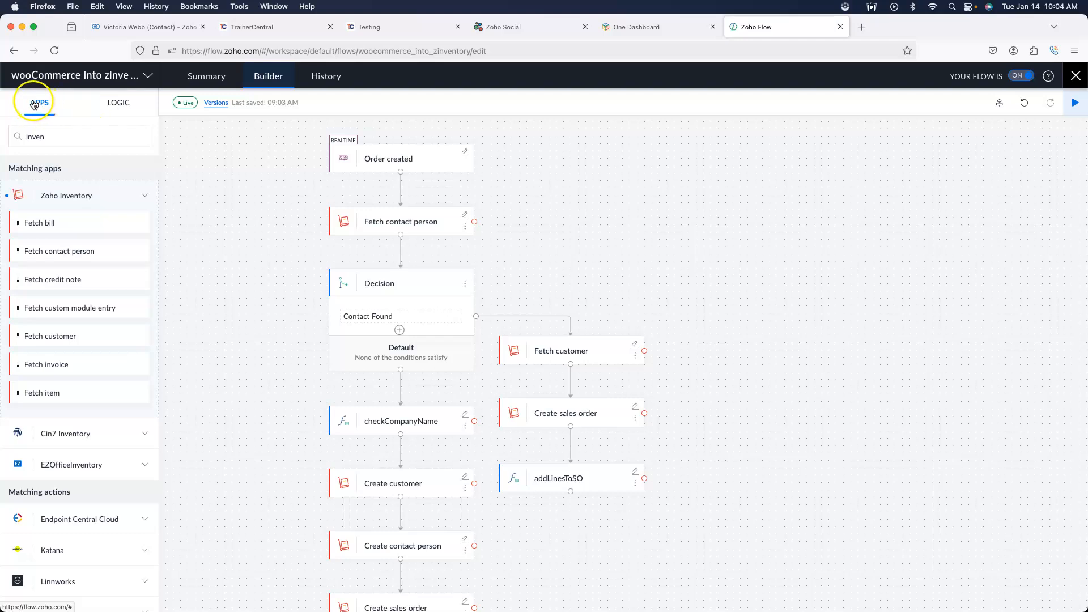
# - Browse the builder's logic elements under Notification and Flow Control
pyautogui.click(122, 101)
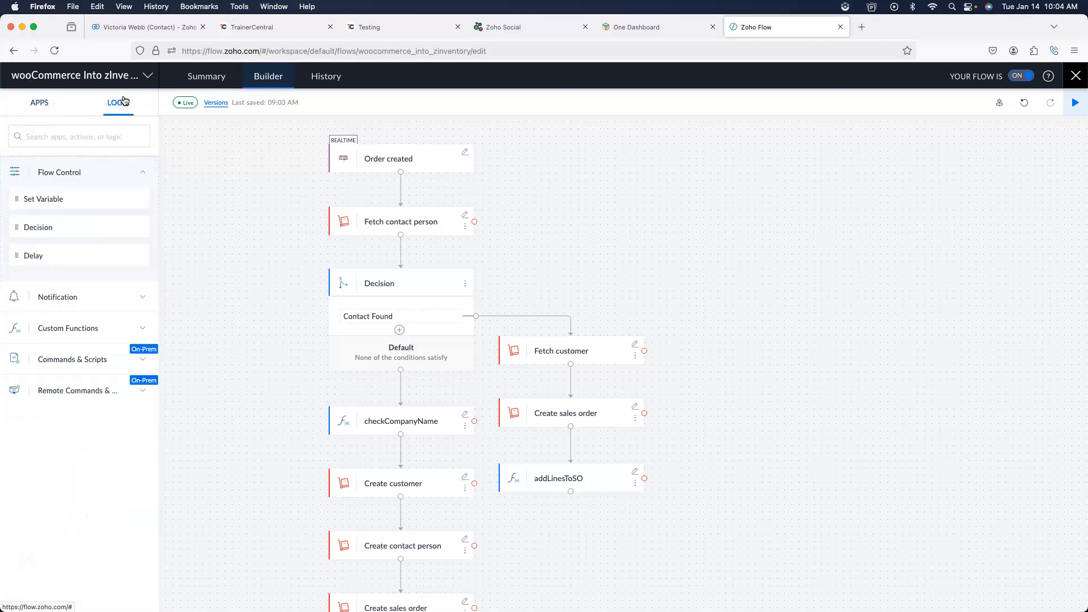
pyautogui.click(141, 298)
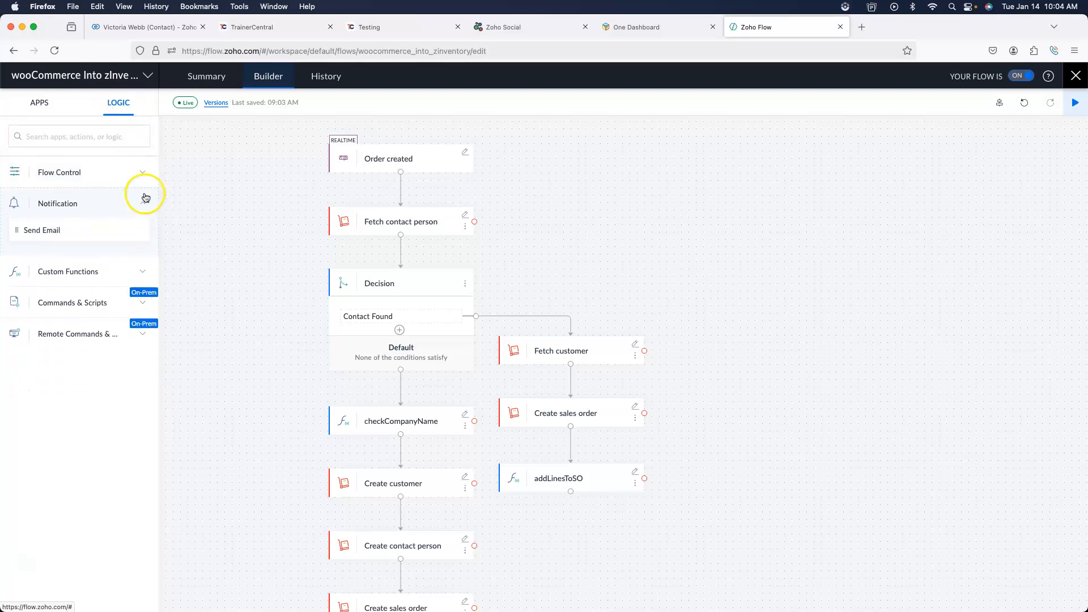
pyautogui.click(142, 205)
pyautogui.click(124, 175)
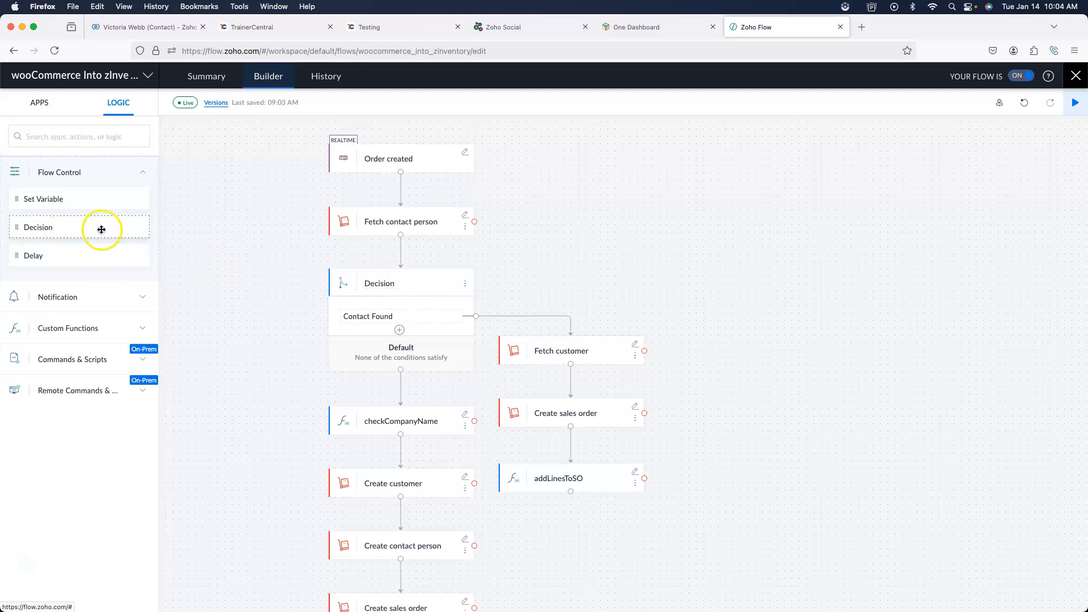
# - Review the test condition of the Decision's Contact Found branch and close it
pyautogui.click(465, 285)
pyautogui.click(433, 285)
pyautogui.click(443, 317)
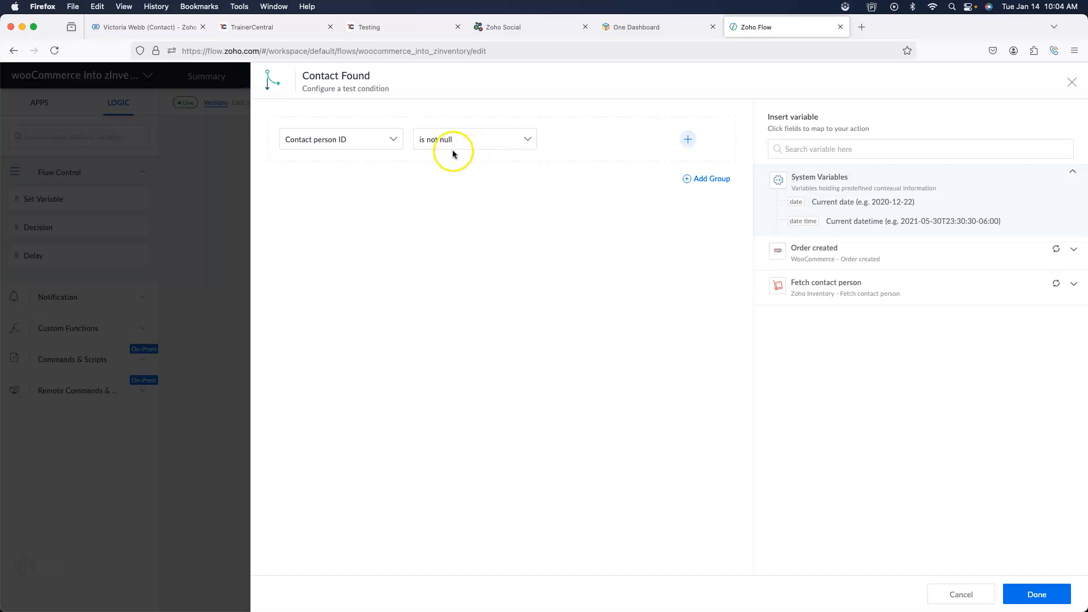
pyautogui.click(1076, 81)
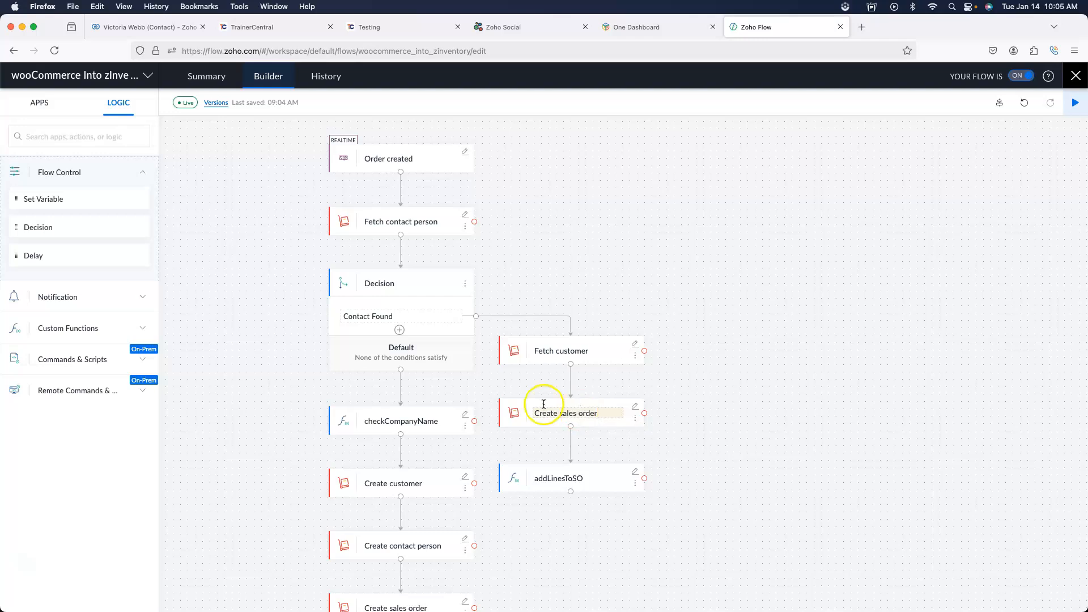
# - List the custom functions and review the code of checkCompanyName, then close the code editor
pyautogui.scroll(-3, 380, 377)
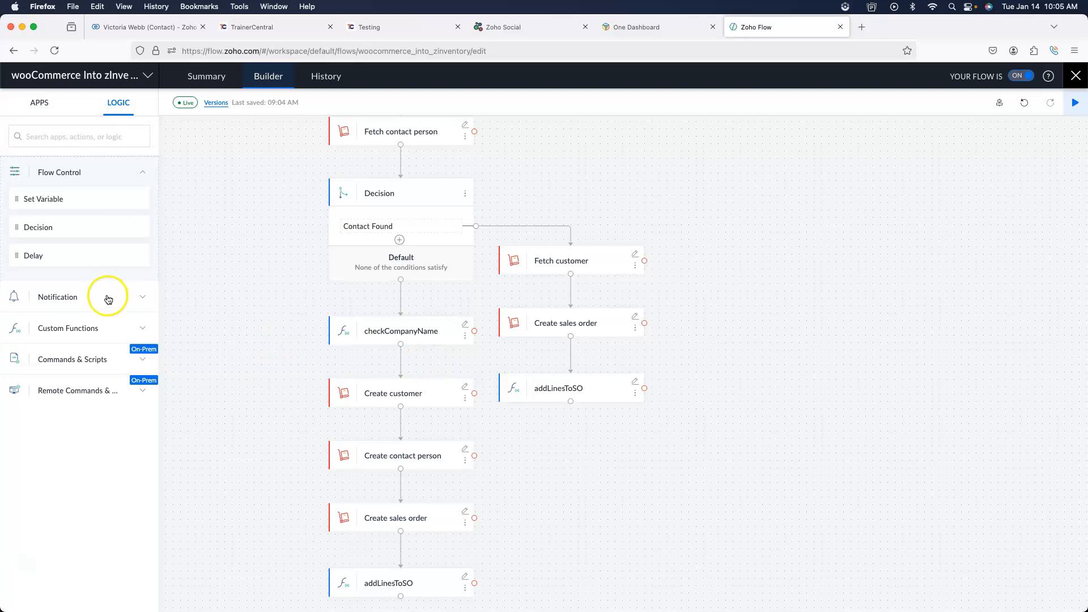
pyautogui.click(96, 328)
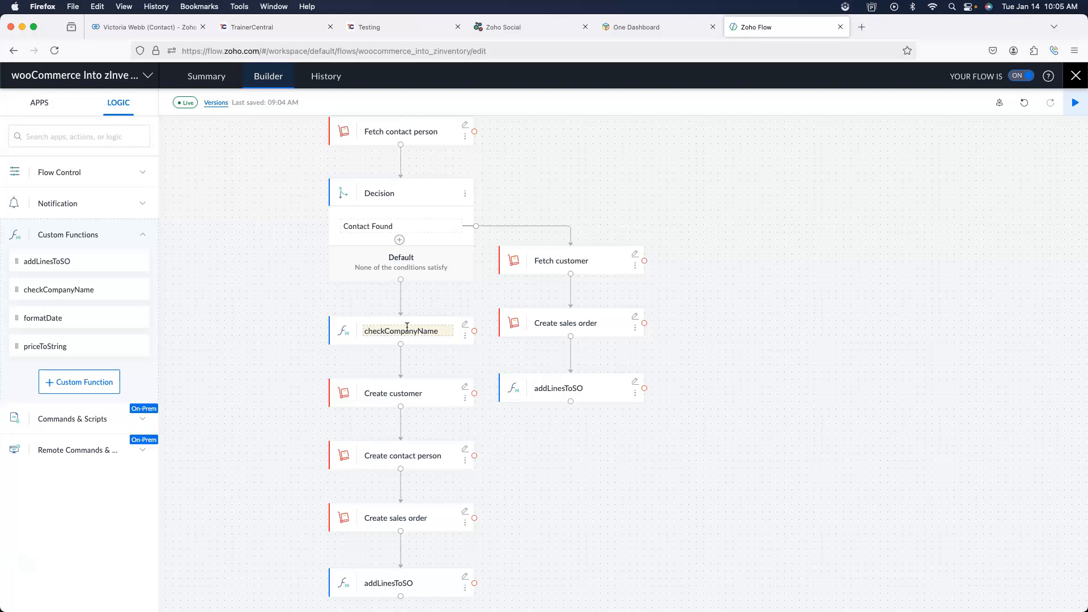
pyautogui.click(140, 291)
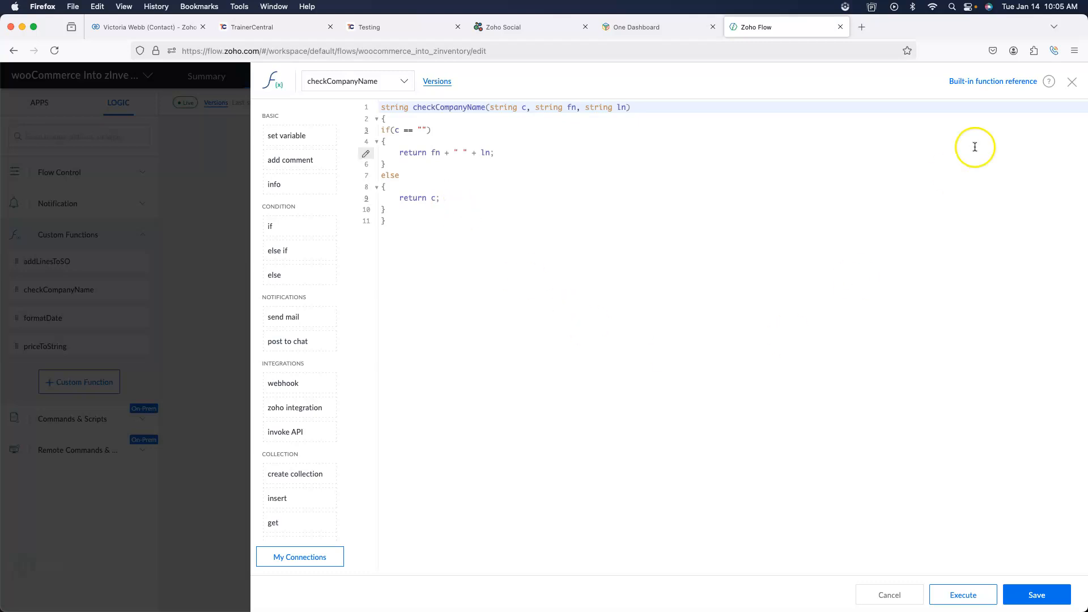
pyautogui.click(1072, 82)
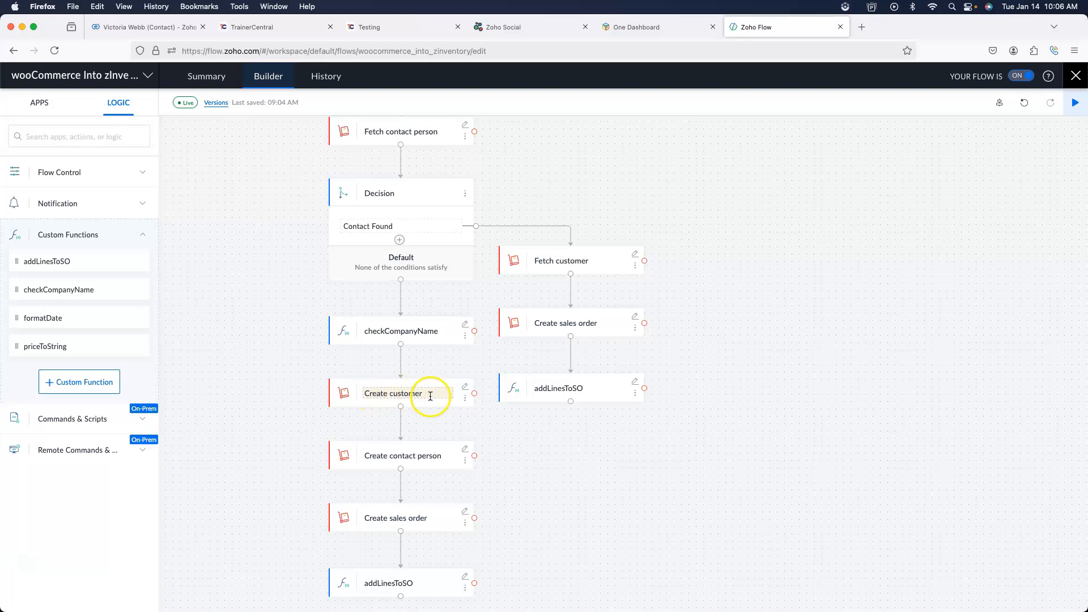
# - Review the checkCompanyName step's parameter mappings and the available Order created variables, and dismiss its settings
pyautogui.click(467, 326)
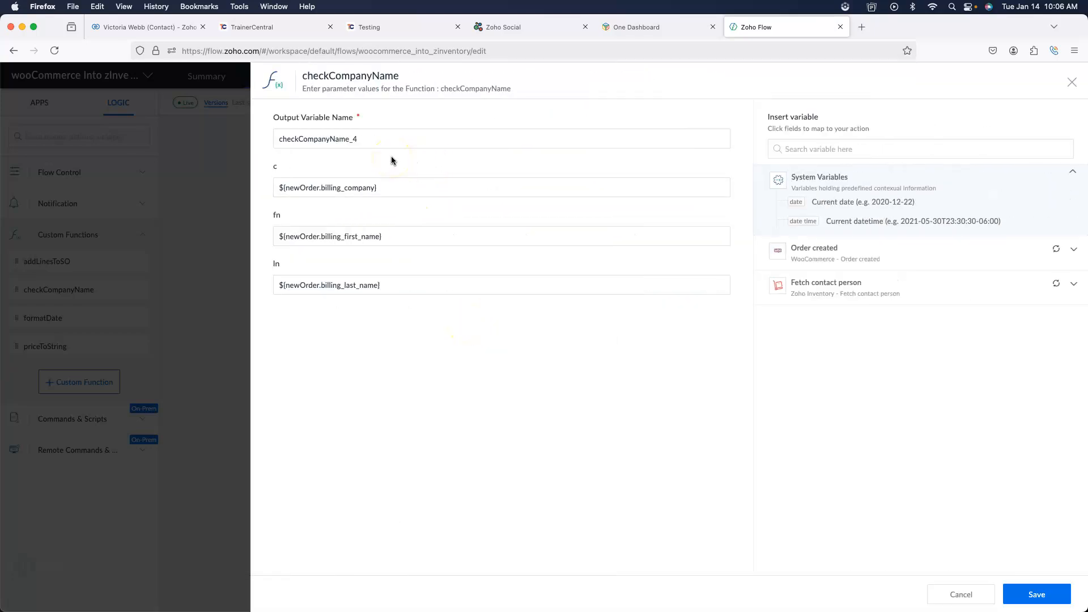
pyautogui.click(288, 192)
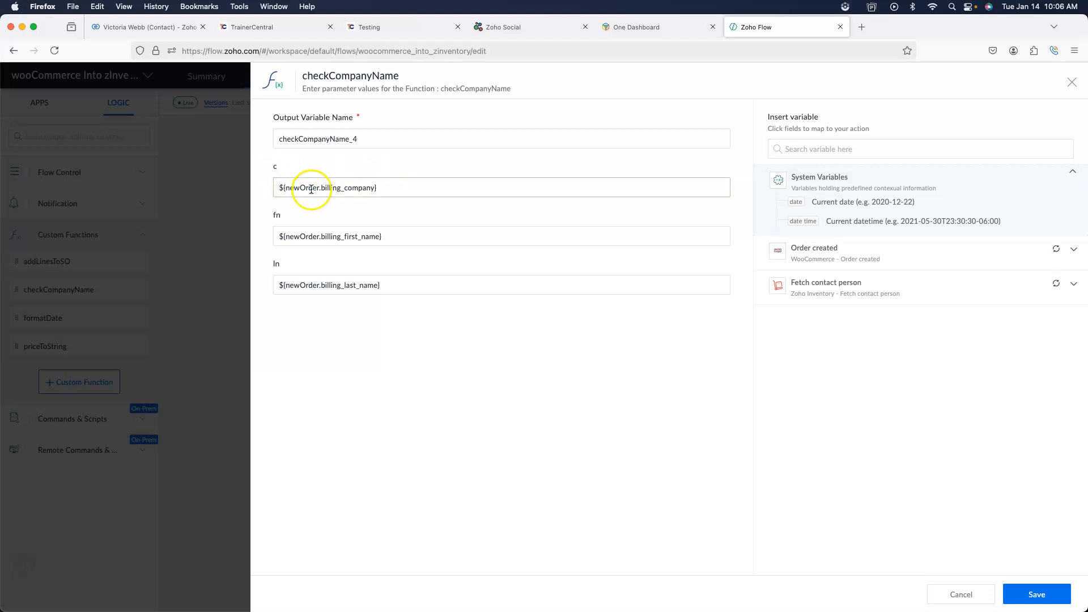
pyautogui.click(879, 254)
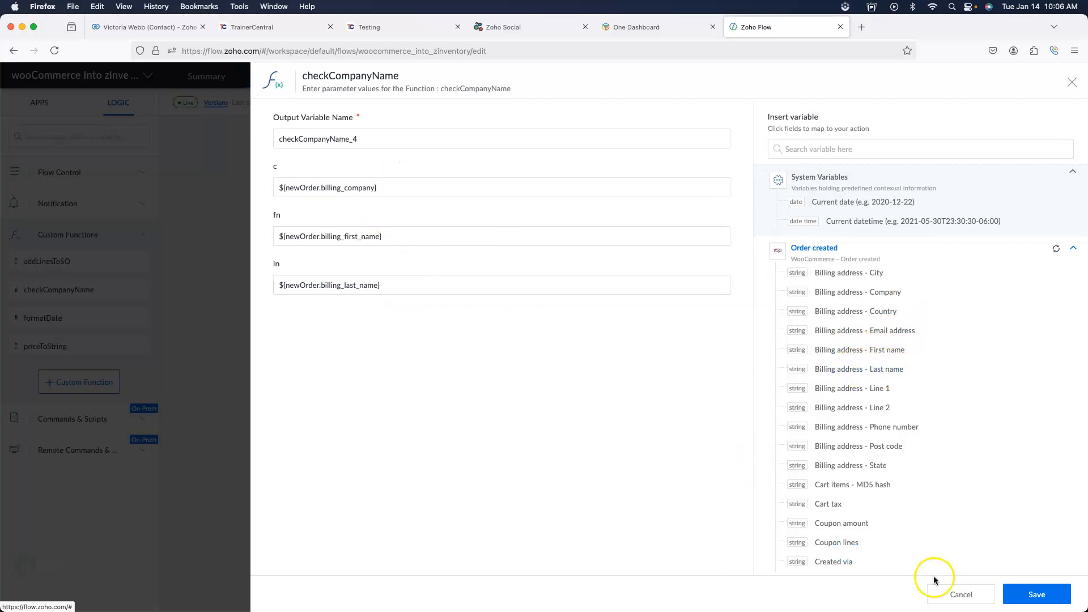
pyautogui.click(969, 599)
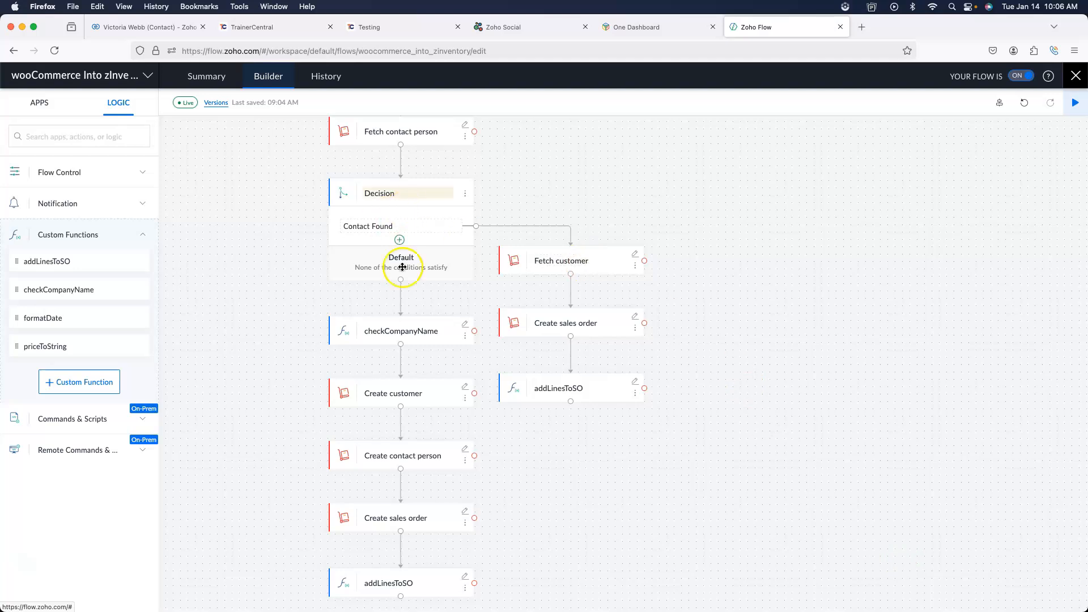
# - Review the Create customer action's field mappings, including first name, last name, company name and display name
pyautogui.scroll(-3, 409, 284)
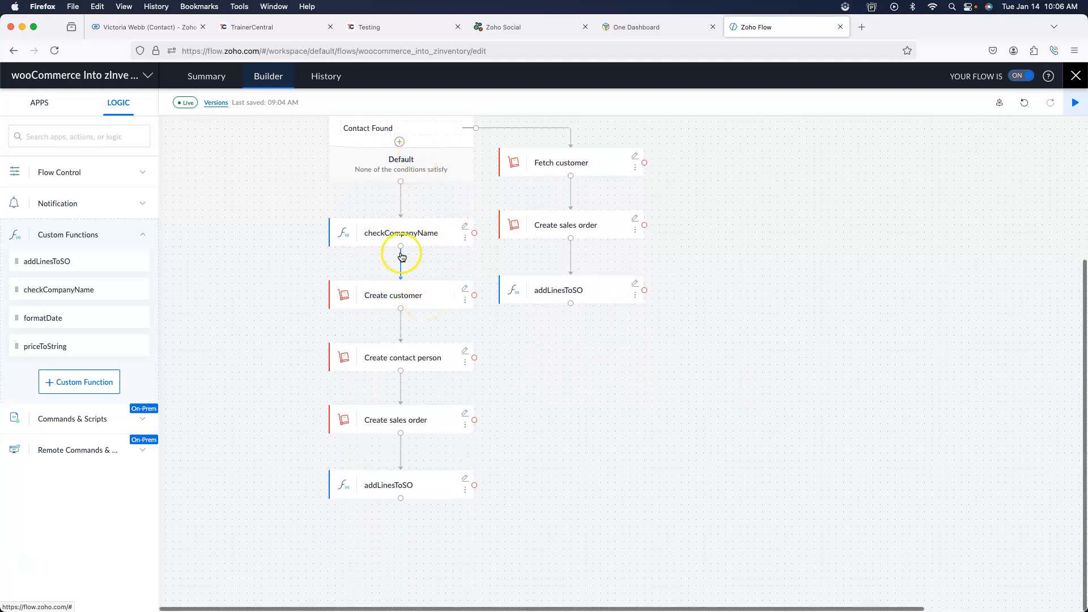
pyautogui.click(465, 290)
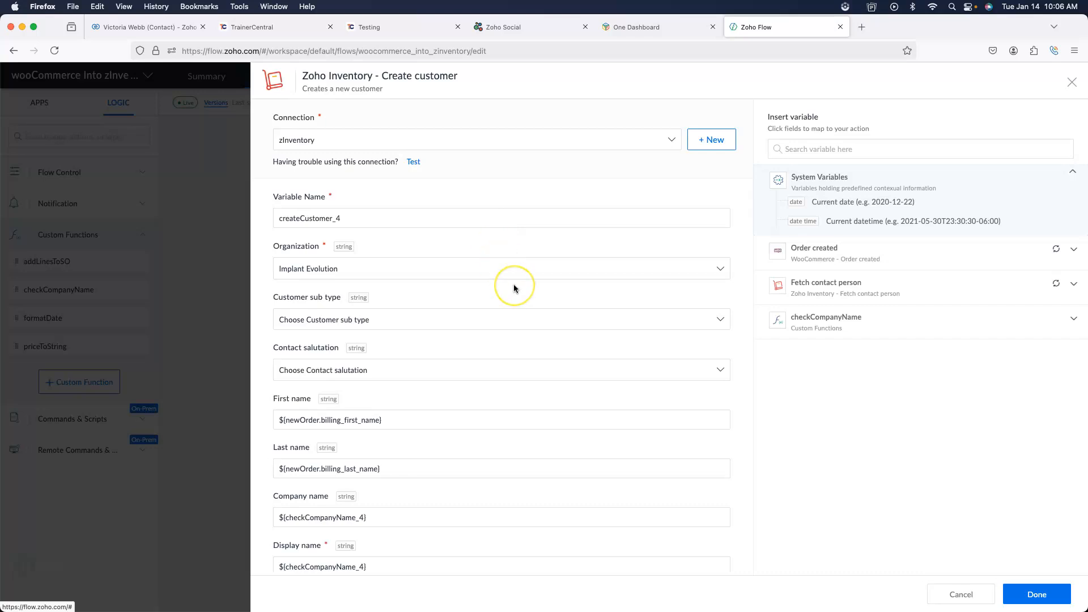
pyautogui.scroll(-2, 452, 284)
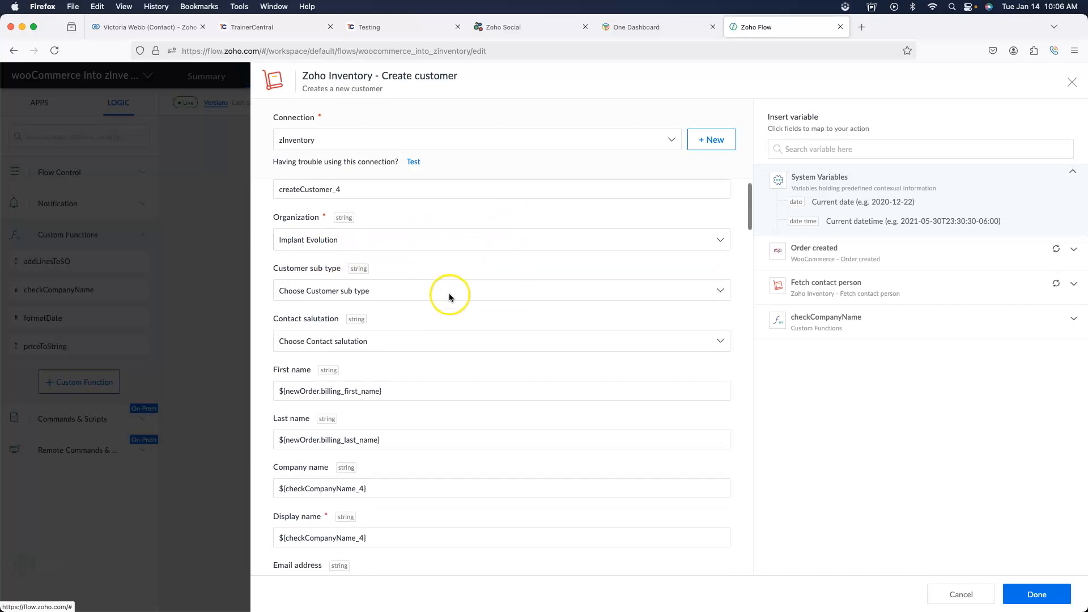
pyautogui.scroll(-3, 430, 230)
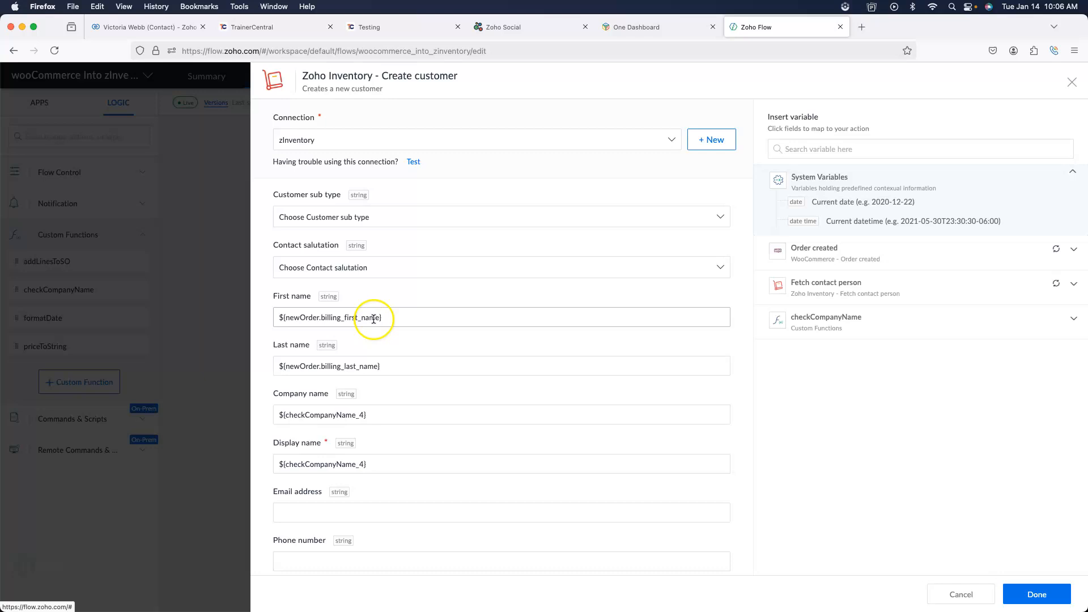
pyautogui.scroll(-3, 425, 363)
pyautogui.scroll(-5, 393, 381)
pyautogui.scroll(1, 395, 384)
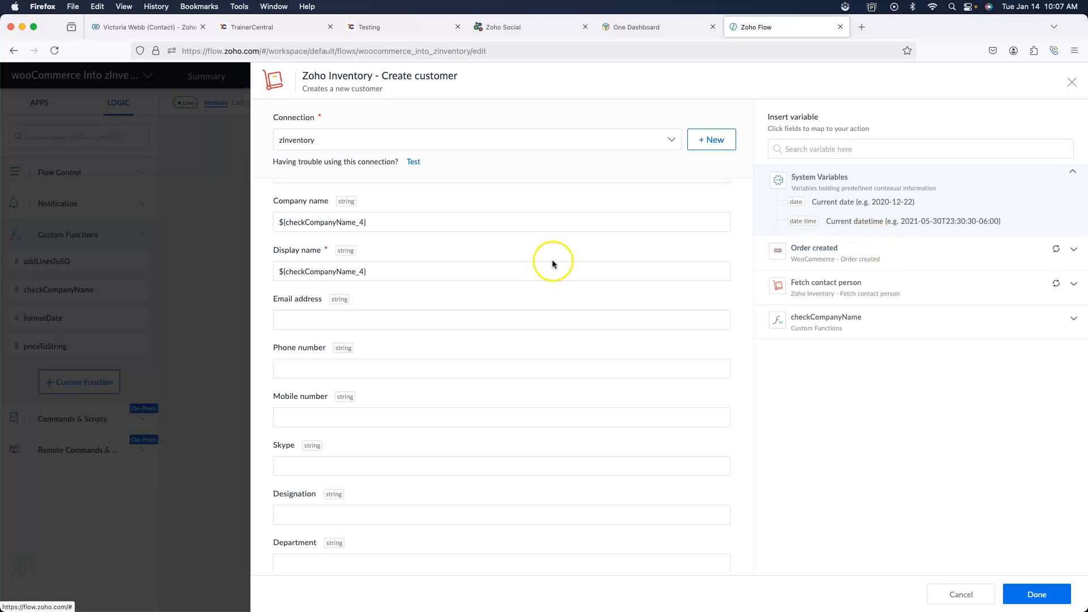
pyautogui.scroll(6, 553, 264)
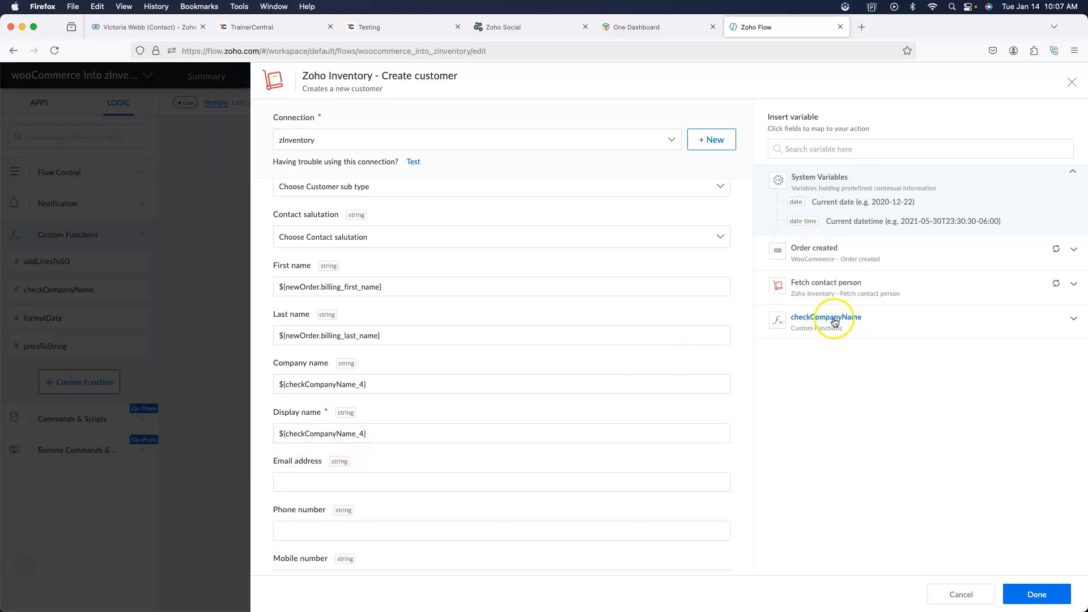
# - Inspect the checkCompanyName output variable, dismiss the Create customer settings, and review the function's code before closing it
pyautogui.click(887, 320)
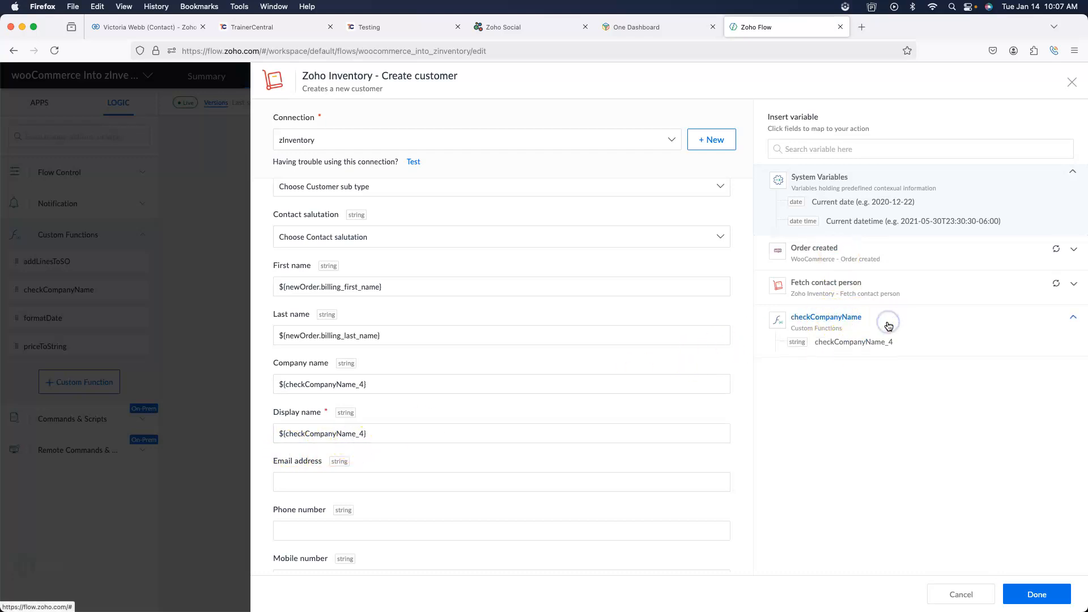
pyautogui.click(959, 603)
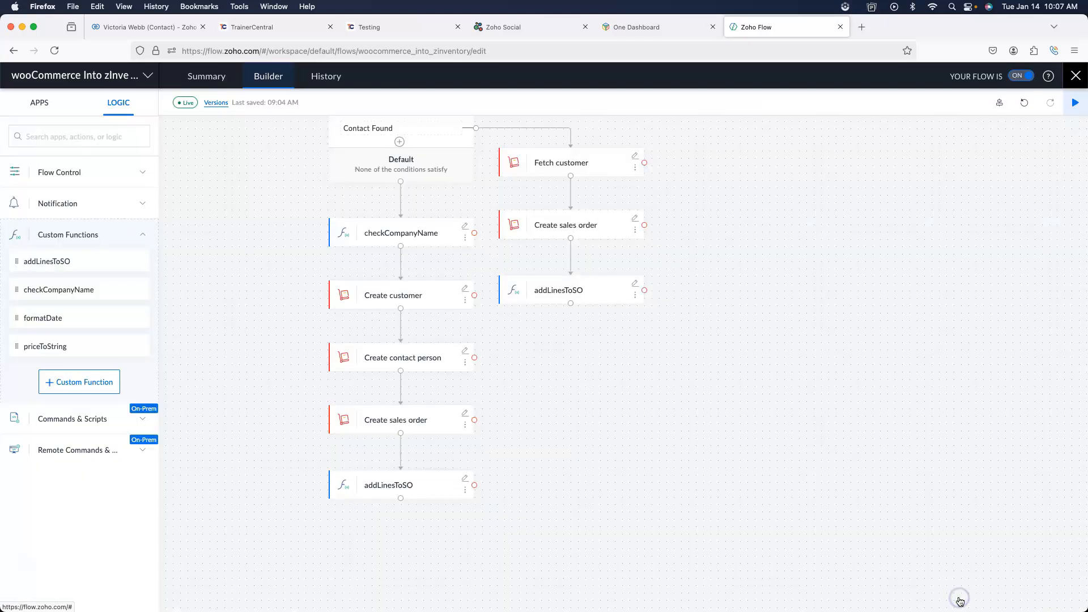
pyautogui.click(141, 291)
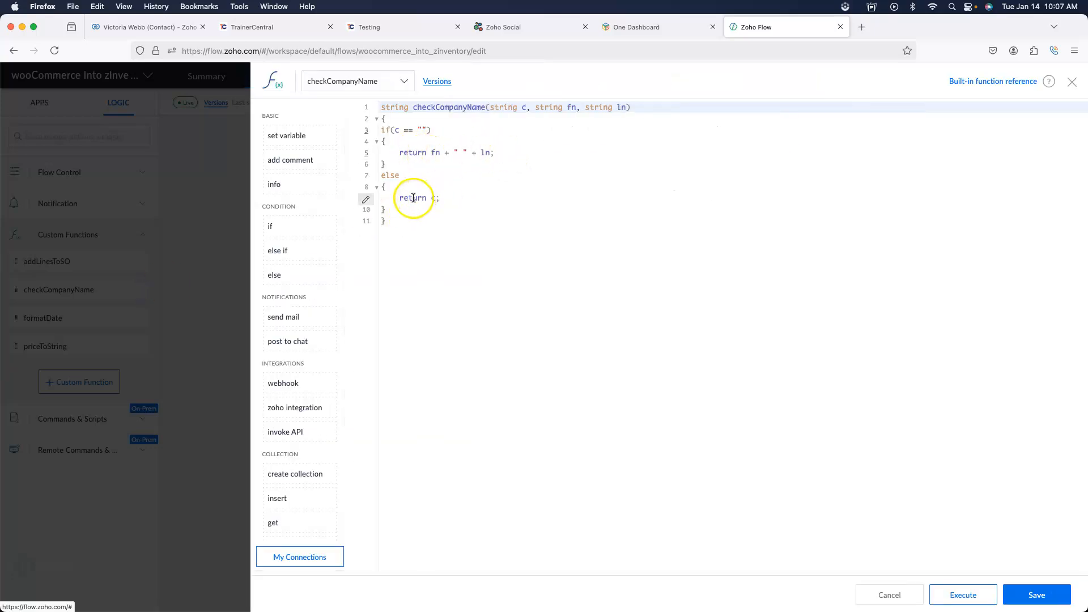
pyautogui.click(1072, 81)
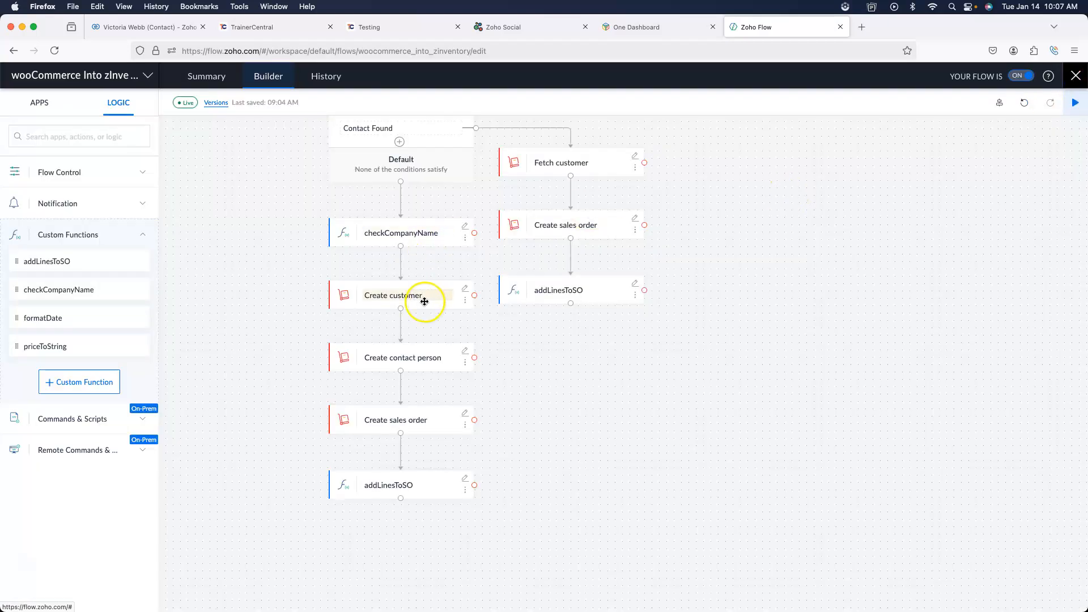
# - Review the Create contact person action's customer ID, name, email and phone mappings, and dismiss its settings
pyautogui.click(466, 352)
pyautogui.scroll(-3, 466, 354)
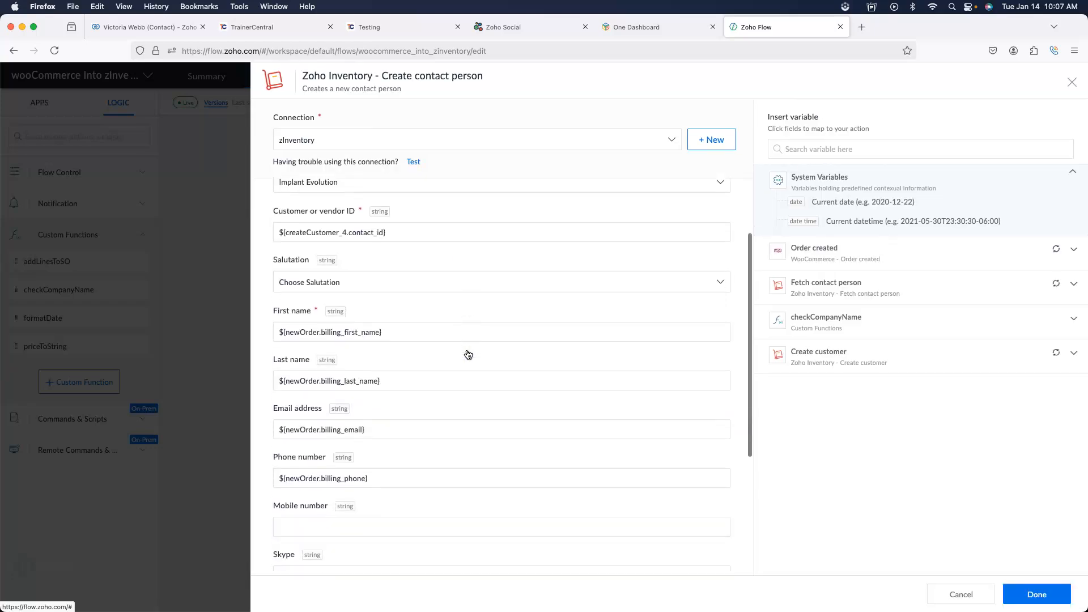
pyautogui.click(291, 204)
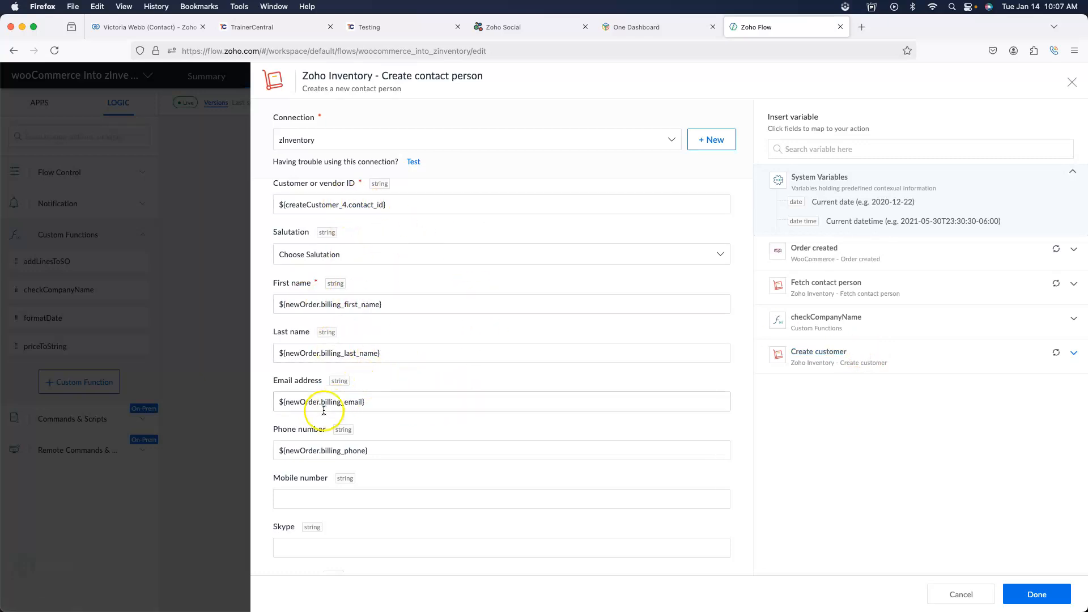
pyautogui.scroll(-3, 453, 443)
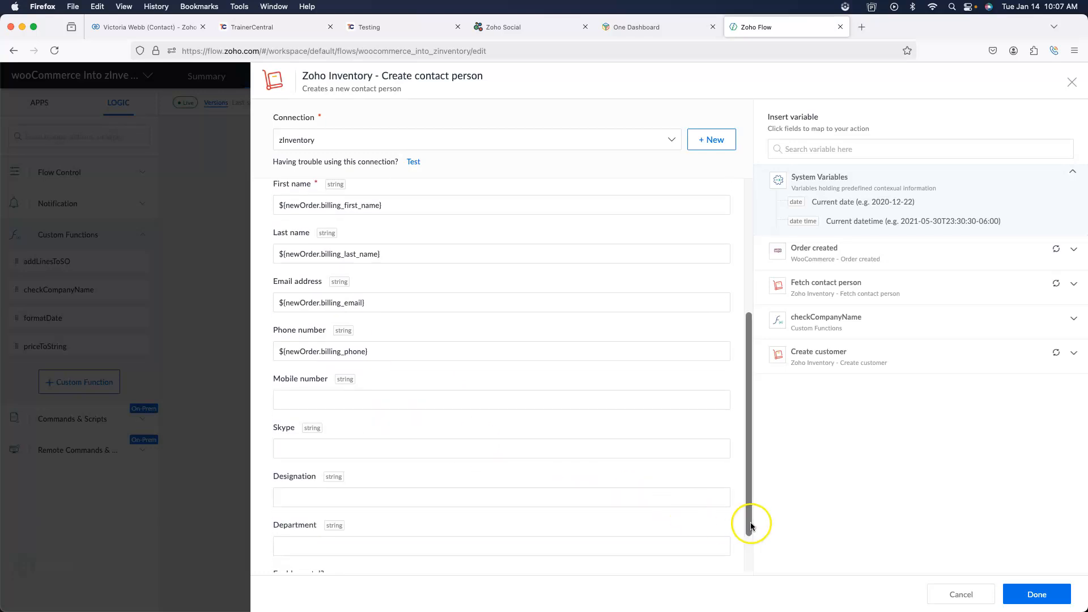
pyautogui.click(958, 594)
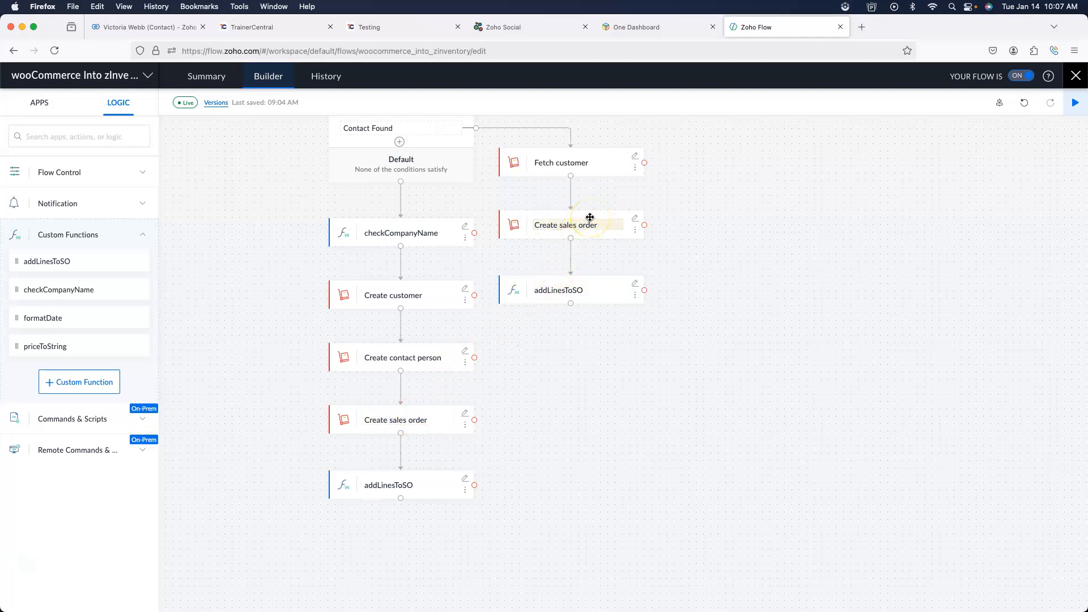
# - Review the search type and search value of the Fetch customer action in the Contact Found branch, and dismiss its settings
pyautogui.scroll(3, 527, 337)
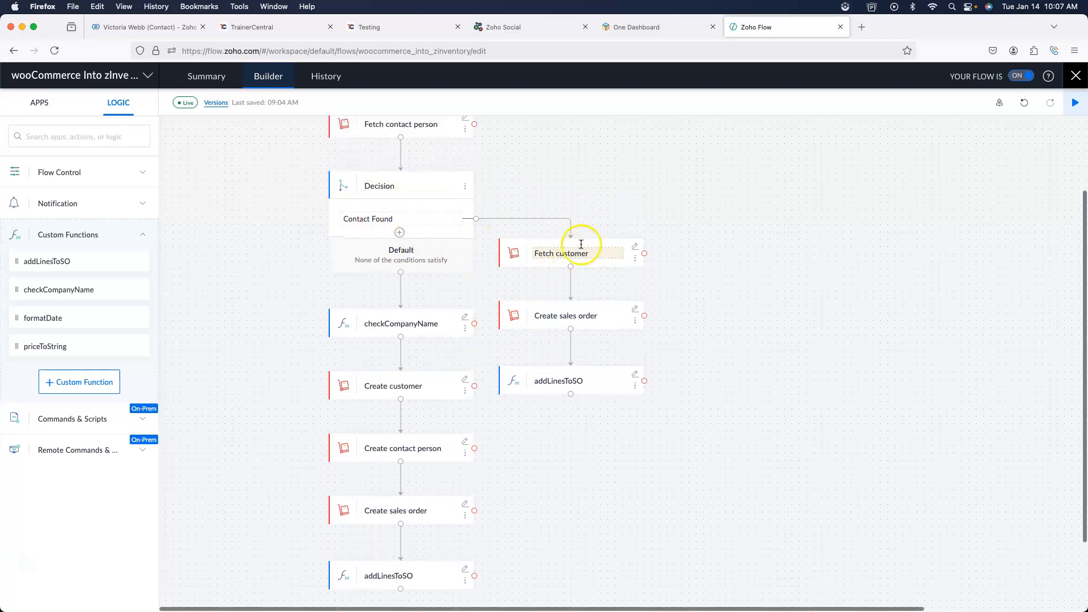
pyautogui.click(634, 249)
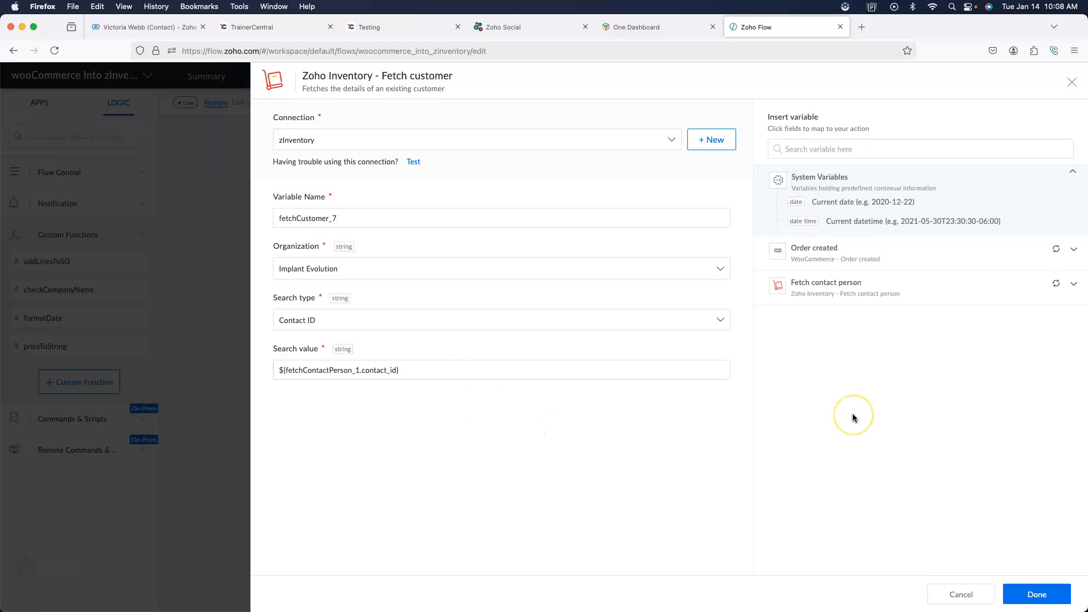
pyautogui.click(969, 599)
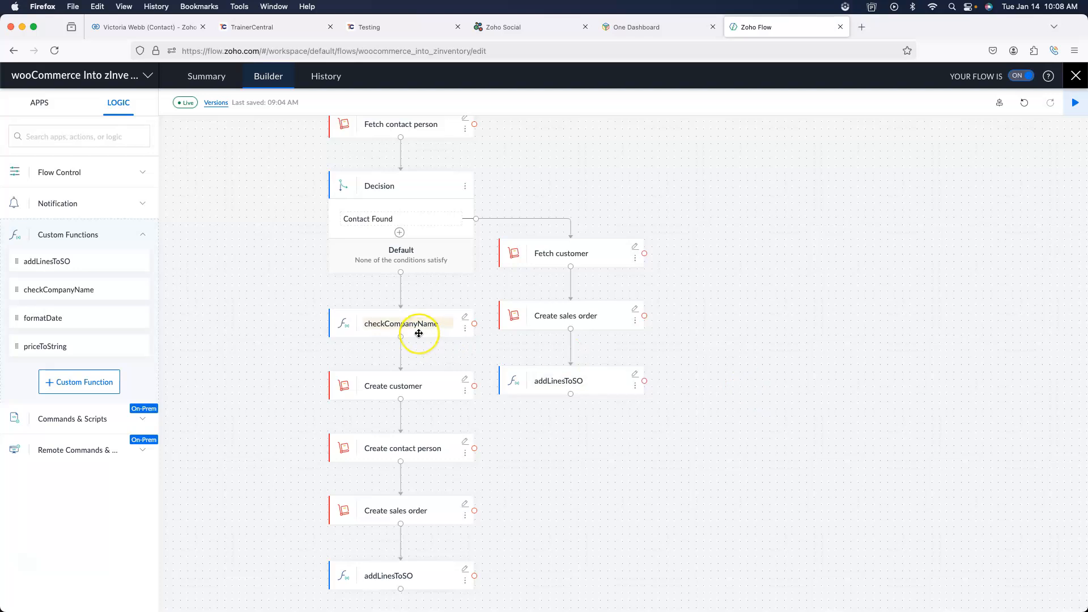
# - Compare the flow's two branches, view the Create sales order settings in the Contact Found branch, and close them
pyautogui.scroll(-3, 419, 334)
pyautogui.click(551, 220)
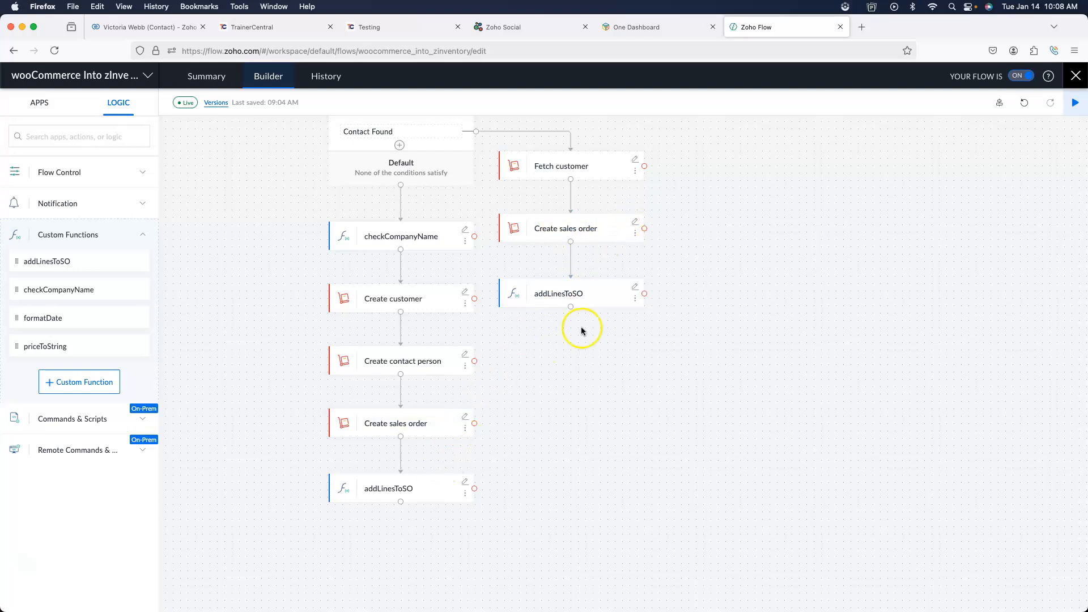
pyautogui.scroll(2, 636, 223)
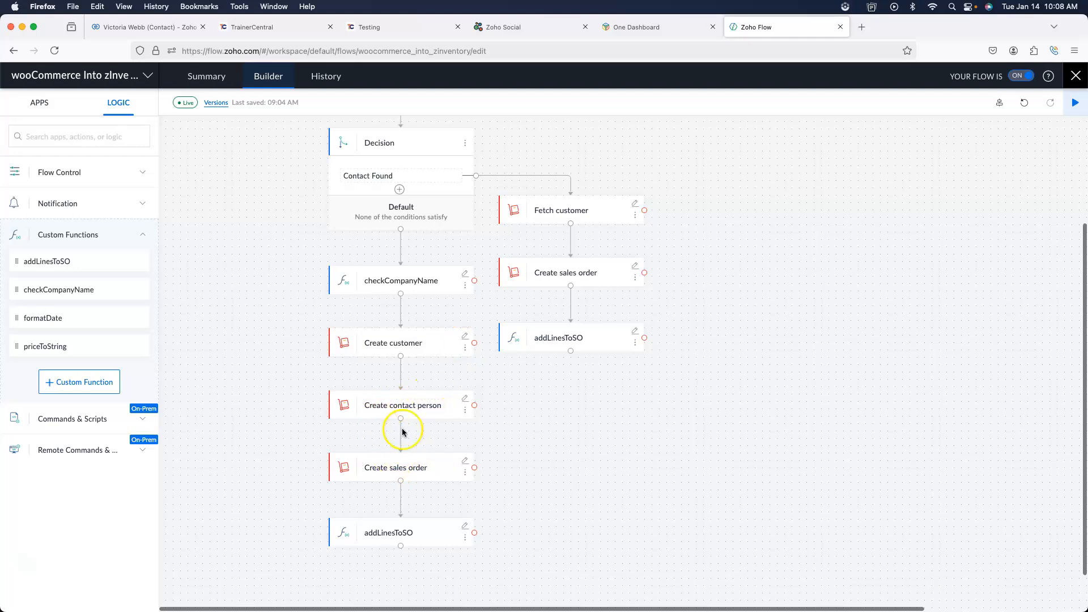
pyautogui.click(636, 267)
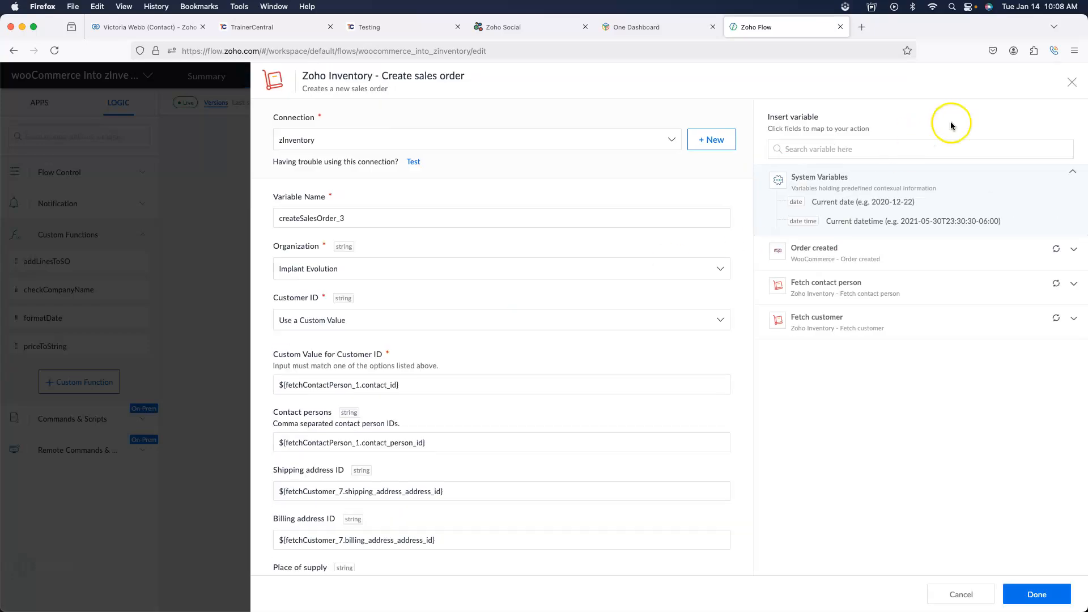
pyautogui.click(1072, 82)
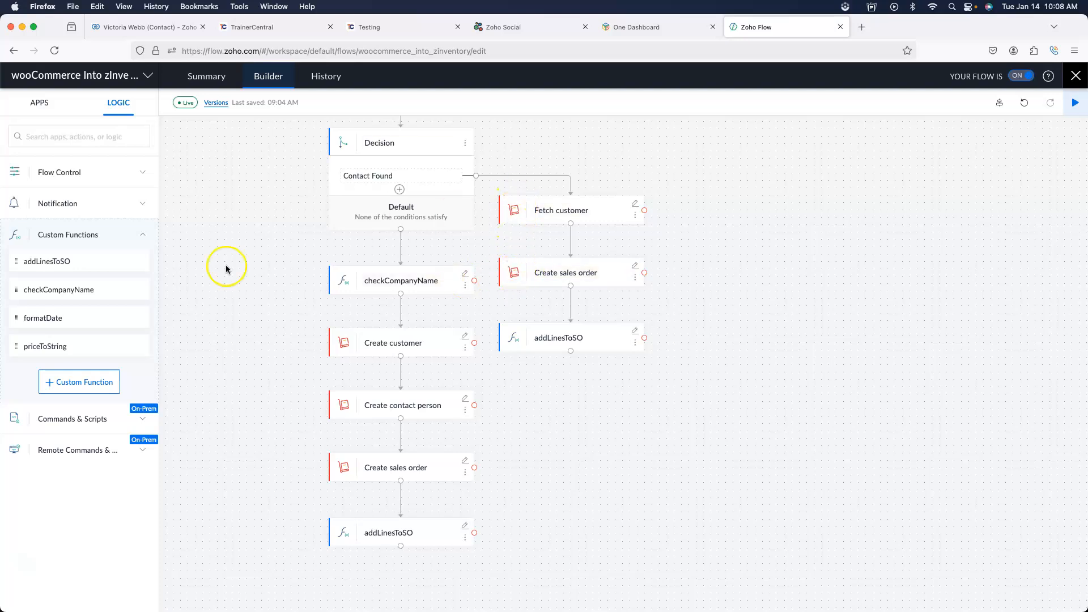
# - Browse the Zoho Inventory app's available actions down to Create sales order
pyautogui.click(46, 113)
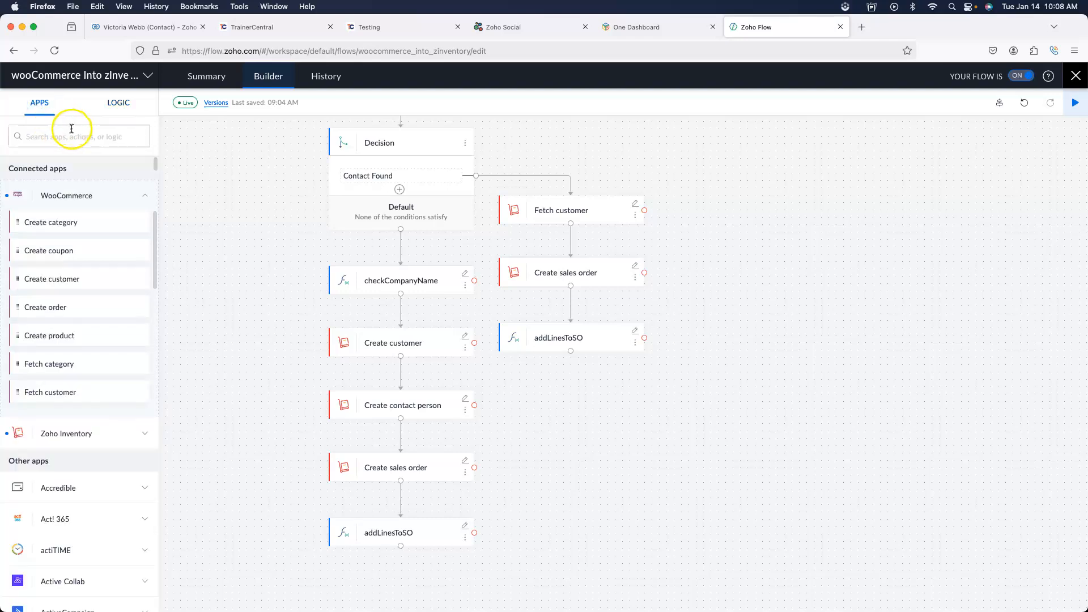
pyautogui.click(134, 445)
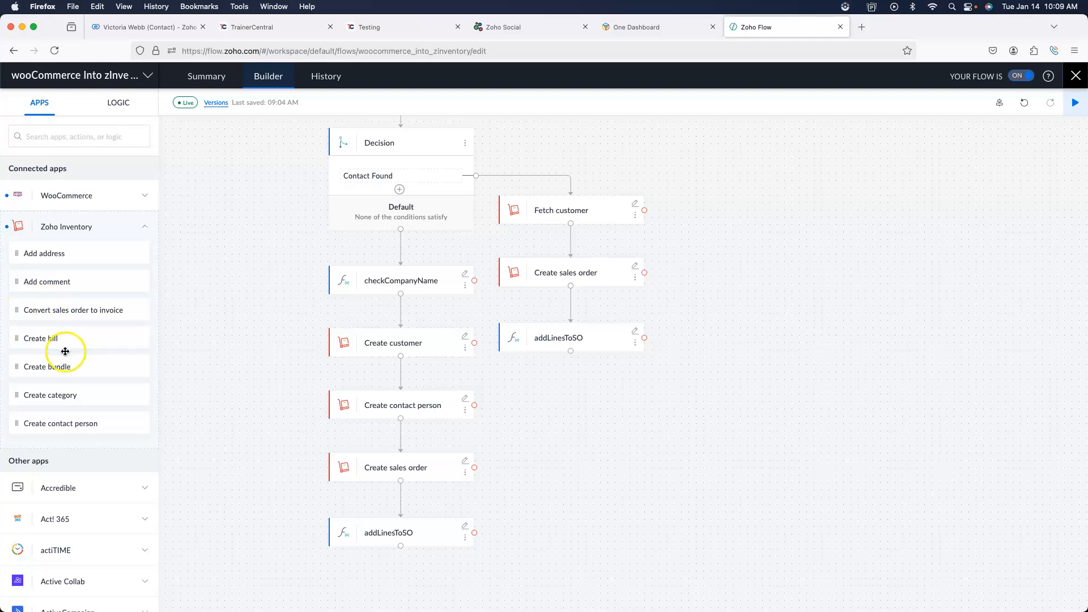
pyautogui.scroll(-1, 85, 350)
pyautogui.scroll(-6, 85, 349)
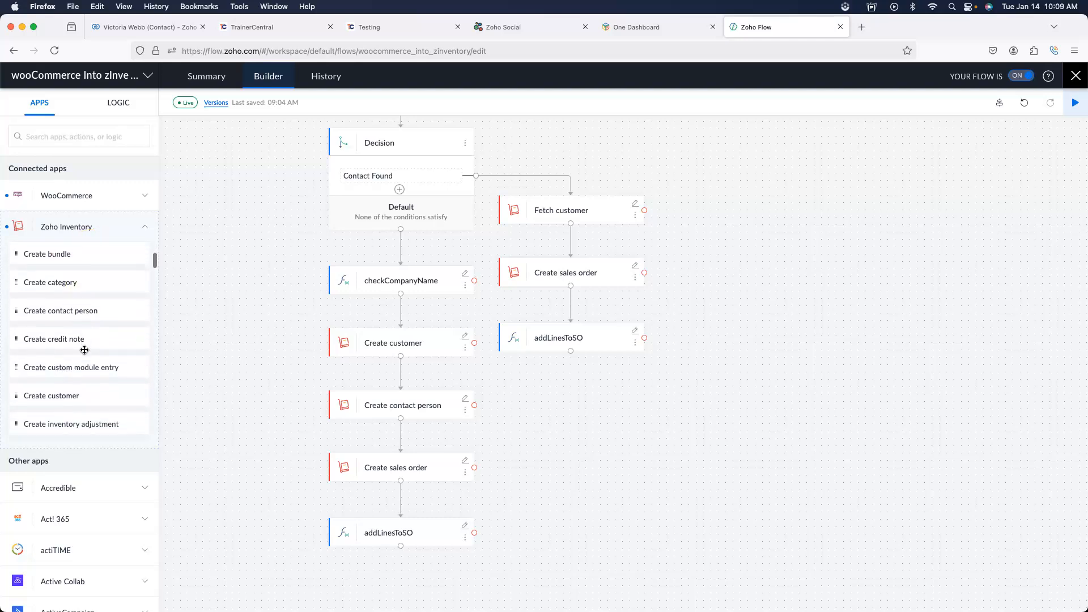
pyautogui.scroll(-7, 85, 349)
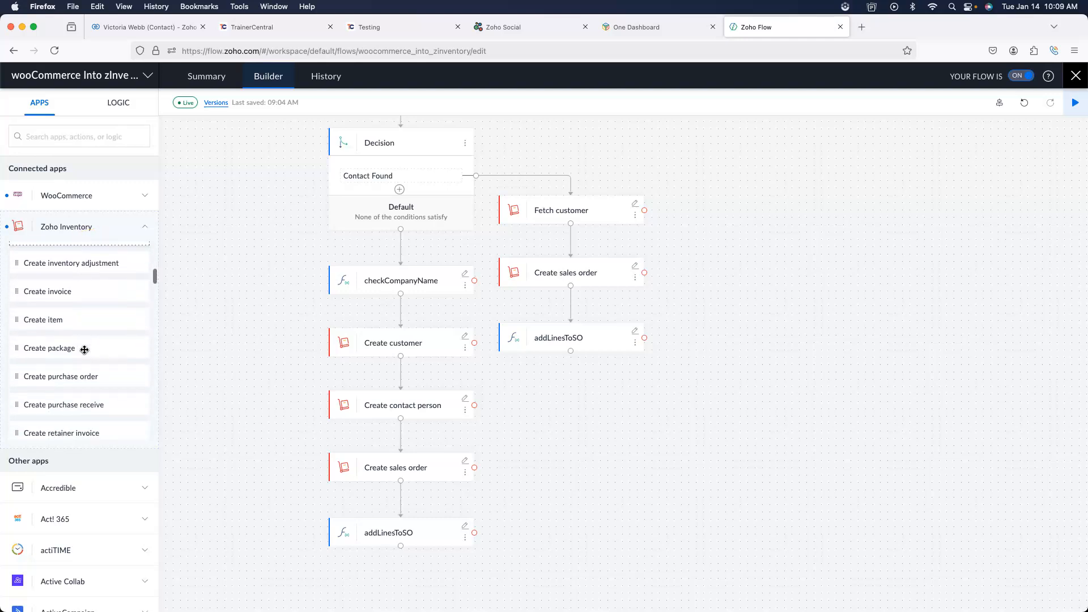
pyautogui.scroll(-1, 84, 350)
pyautogui.moveTo(77, 344); pyautogui.dragTo(77, 344)
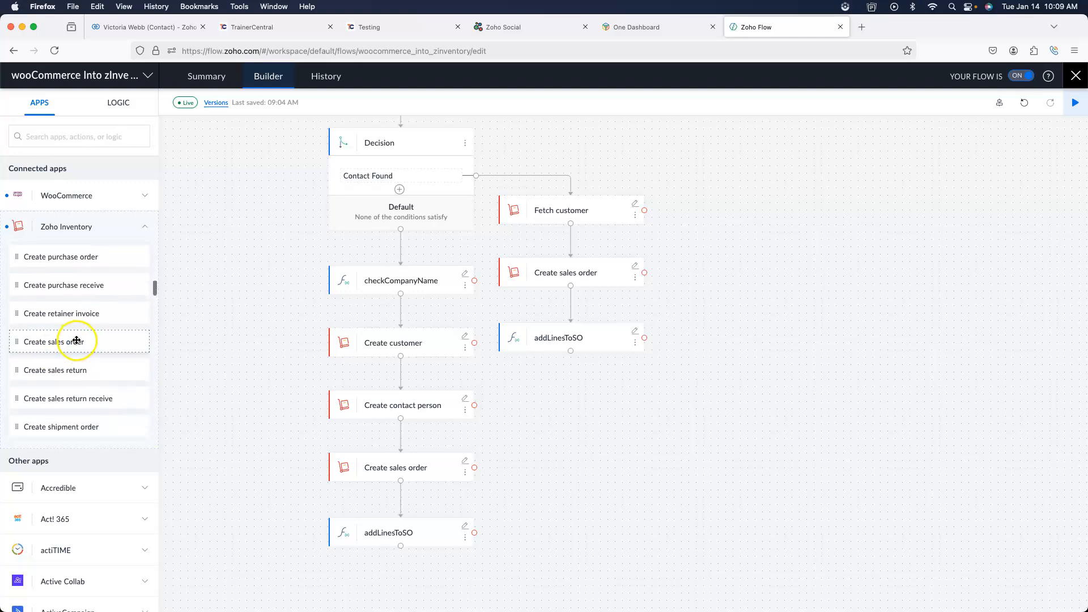
# - Review the customer ID, contact person, address ID, reference number and date mappings of the Contact Found branch's Create sales order action, and dismiss its settings
pyautogui.click(635, 268)
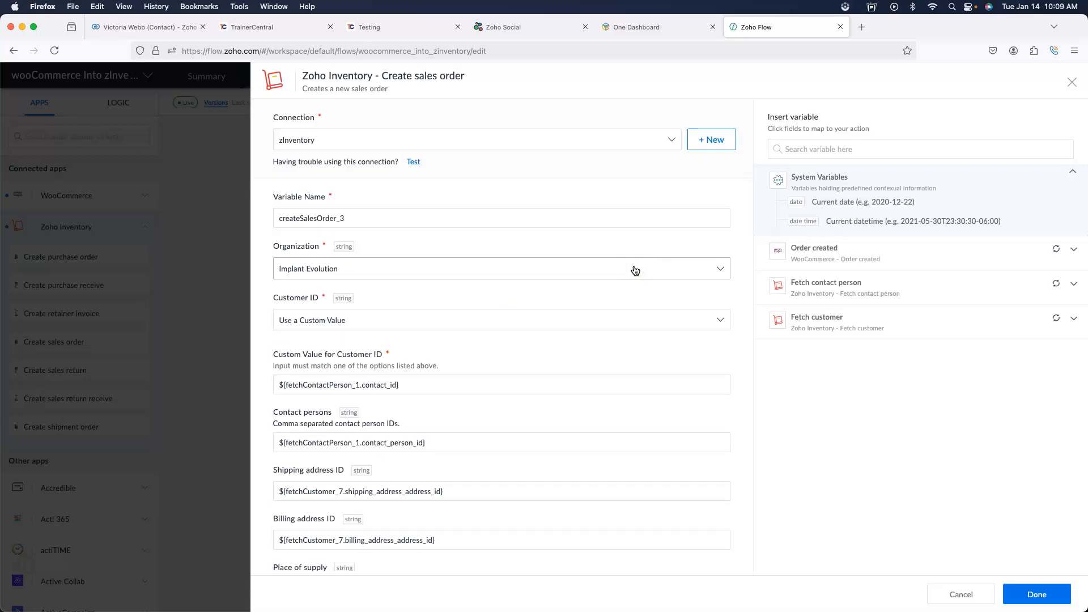
pyautogui.scroll(-2, 618, 296)
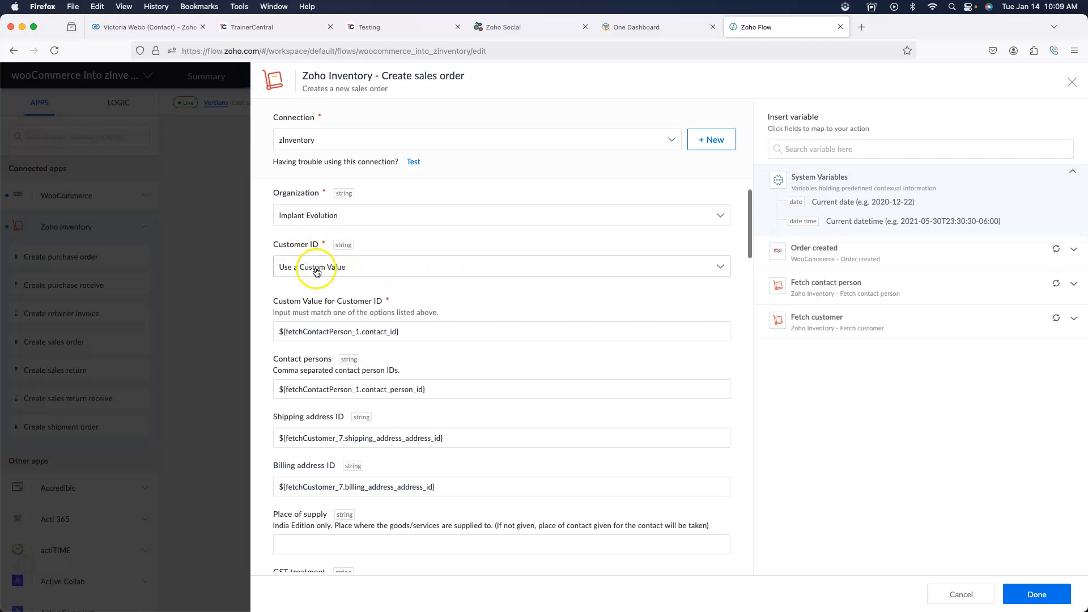
pyautogui.click(446, 265)
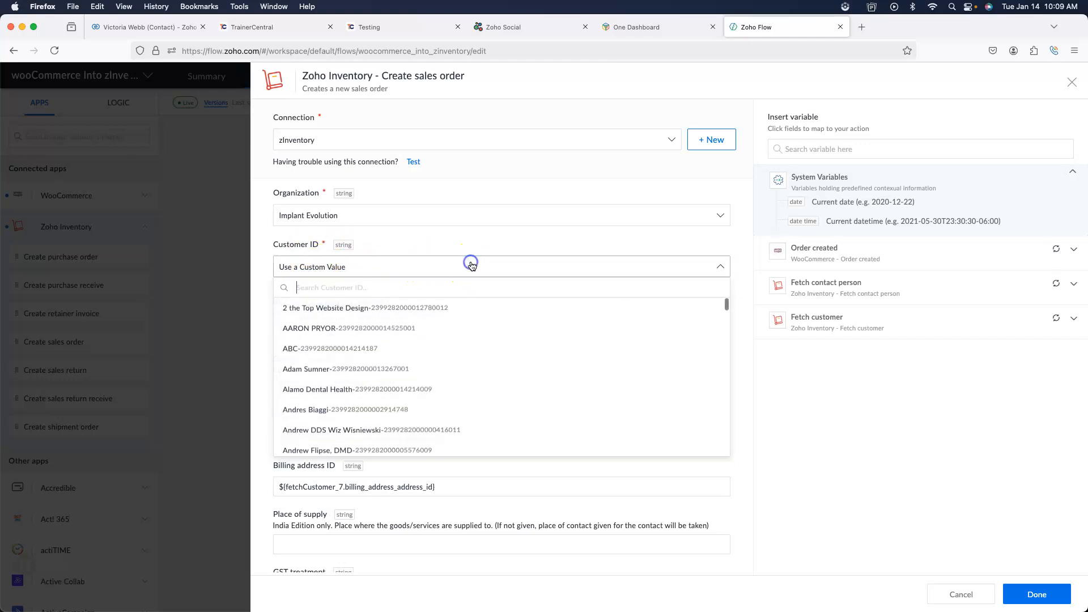
pyautogui.click(501, 245)
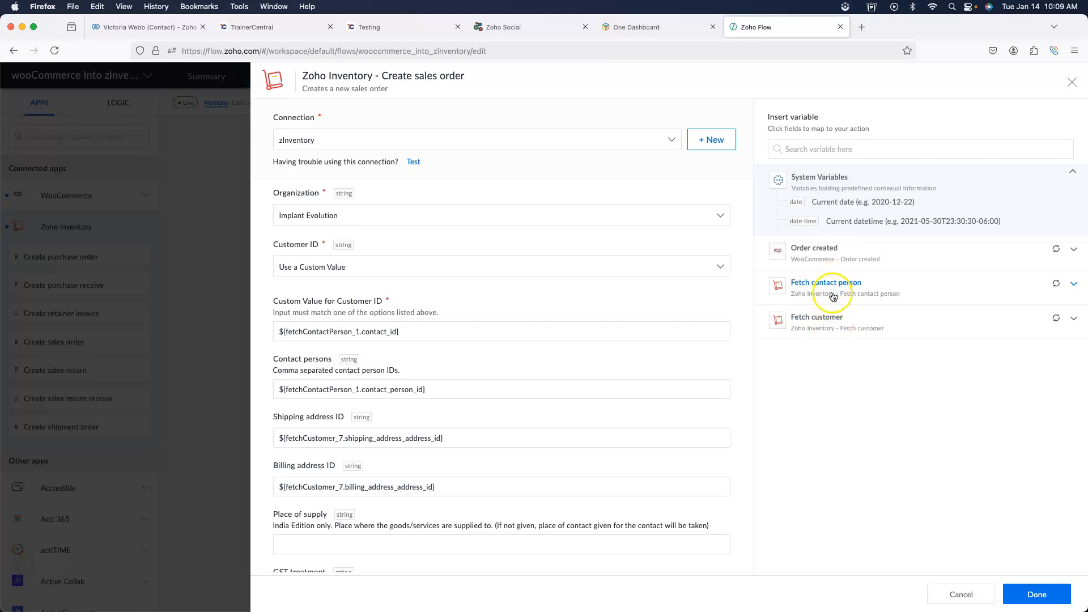
pyautogui.scroll(-2, 548, 309)
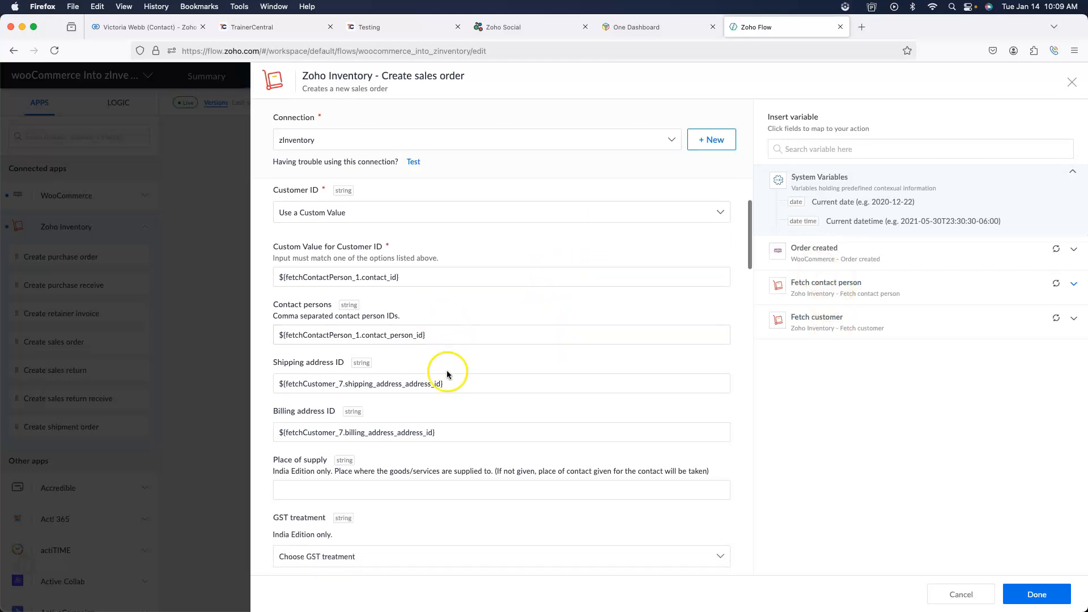
pyautogui.scroll(-2, 442, 445)
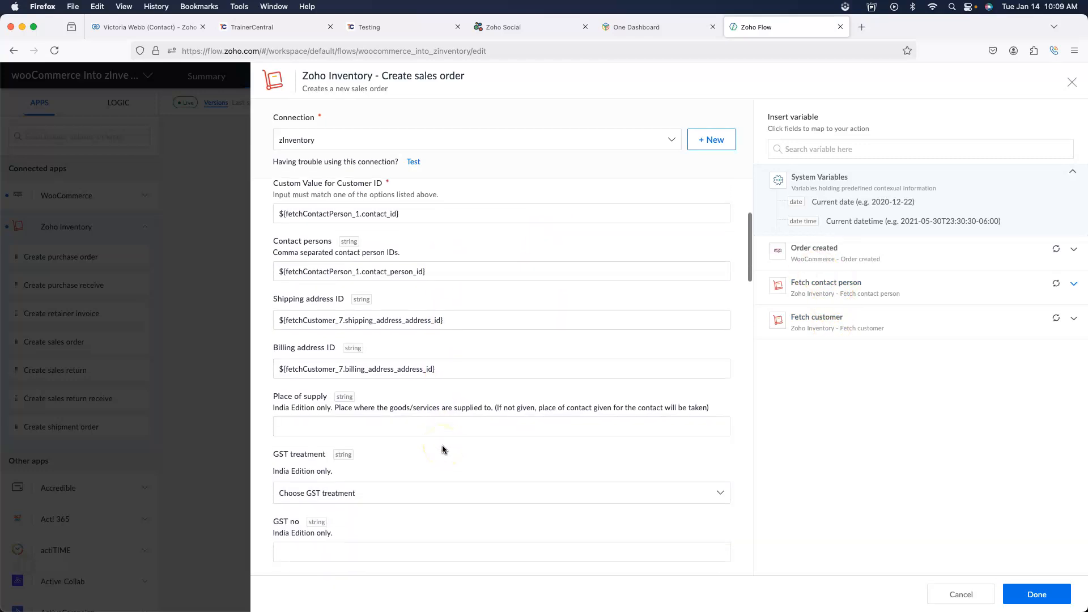
pyautogui.scroll(-5, 442, 445)
pyautogui.scroll(-8, 445, 397)
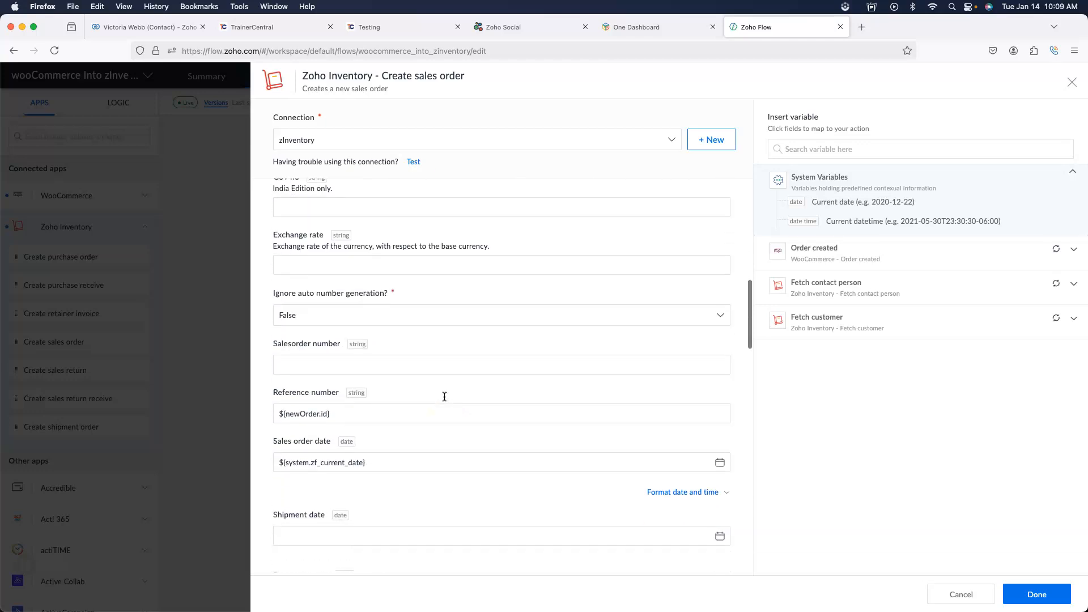
pyautogui.click(964, 594)
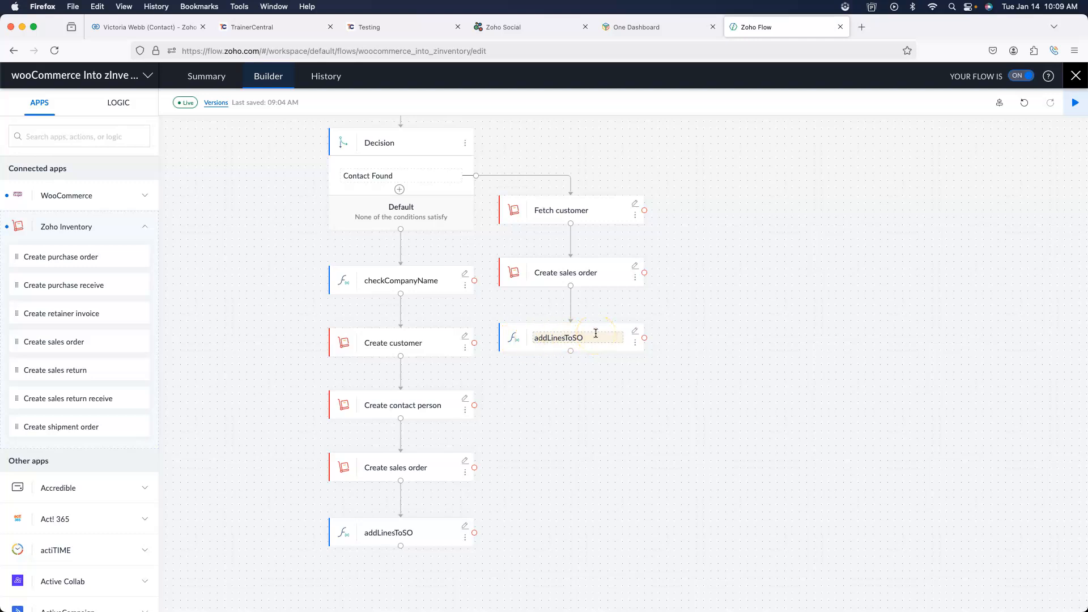
# - Examine the required Item ID custom value and the item rate and quantity fields of that Create sales order action, and dismiss its settings
pyautogui.click(636, 267)
pyautogui.scroll(-5, 629, 386)
pyautogui.scroll(-7, 628, 388)
pyautogui.scroll(-5, 628, 390)
pyautogui.scroll(-3, 628, 389)
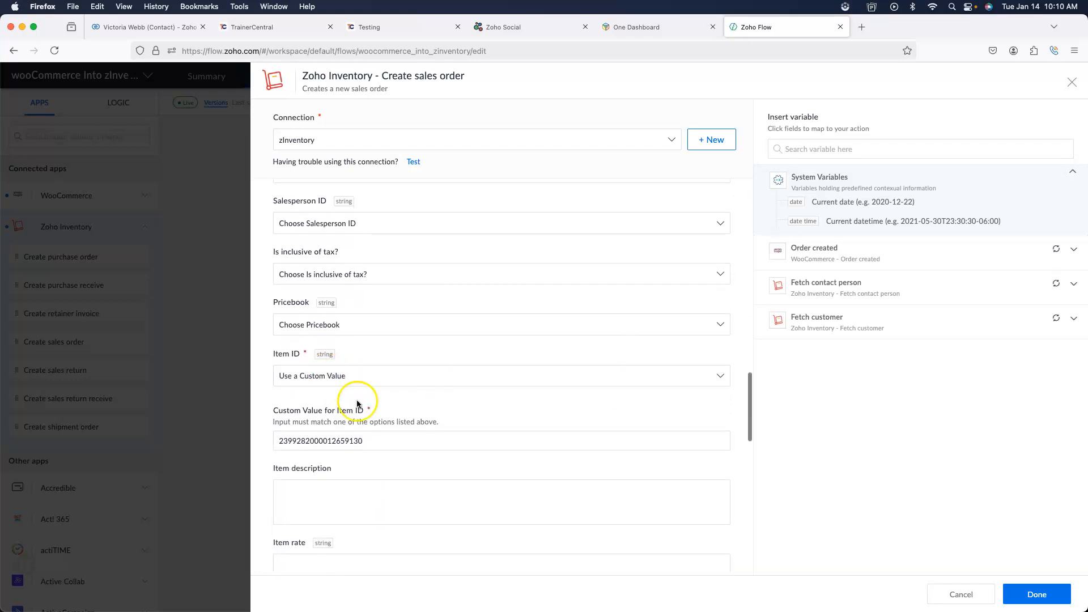
pyautogui.scroll(-1, 351, 399)
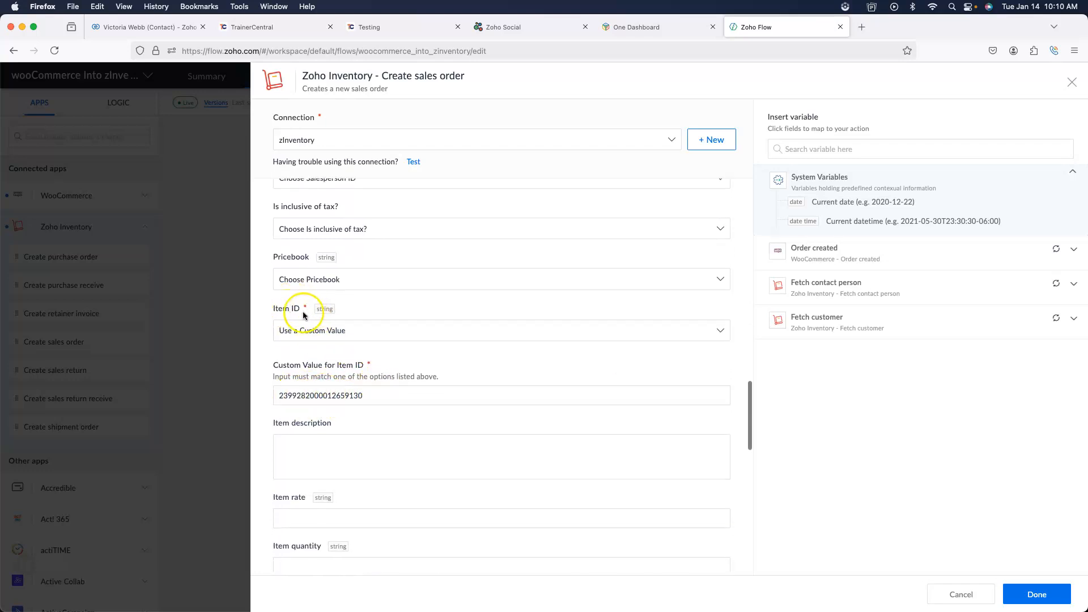
pyautogui.scroll(-1, 351, 398)
pyautogui.scroll(-1, 350, 398)
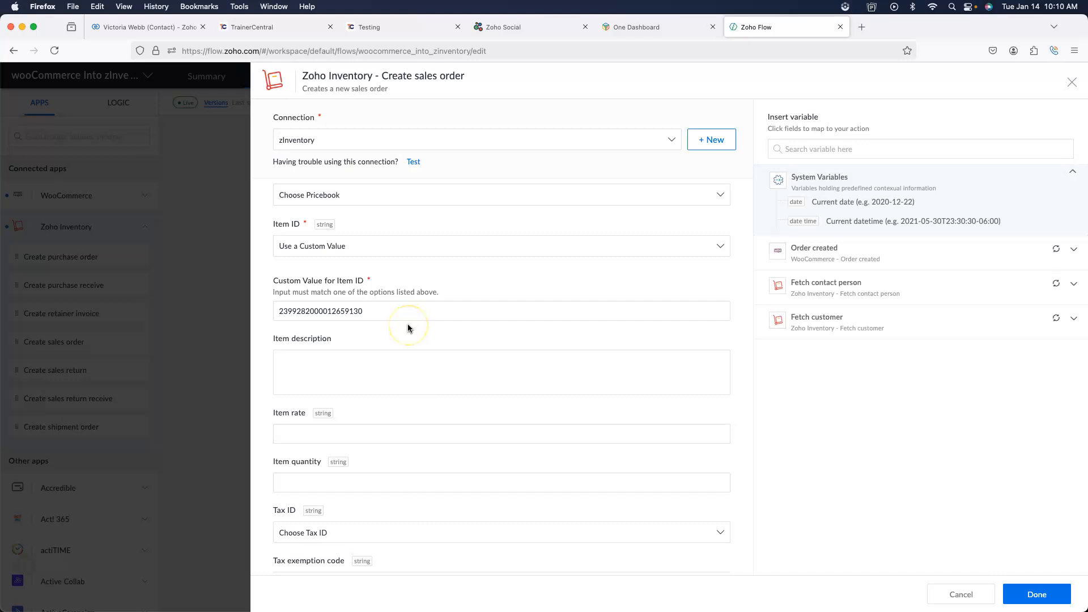
pyautogui.scroll(-1, 408, 328)
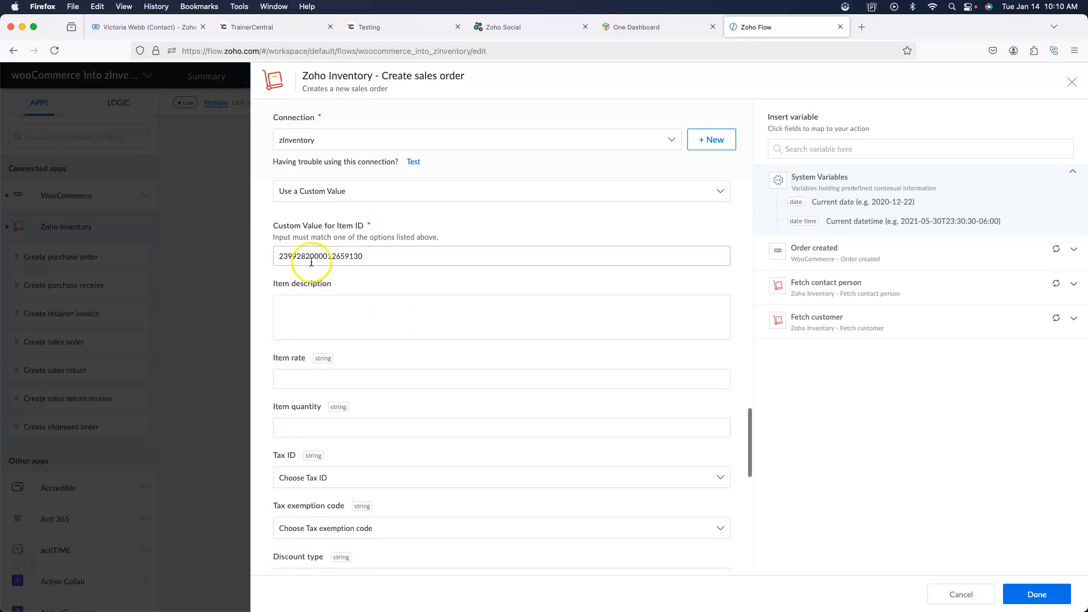
pyautogui.scroll(-2, 464, 286)
pyautogui.scroll(-5, 463, 286)
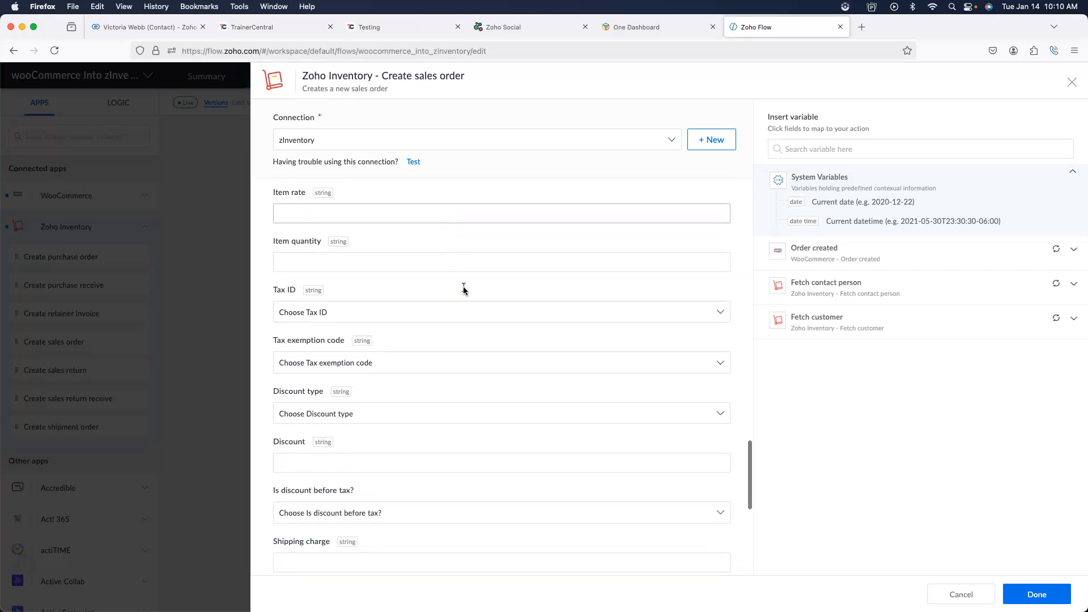
pyautogui.scroll(3, 464, 288)
pyautogui.scroll(15, 463, 289)
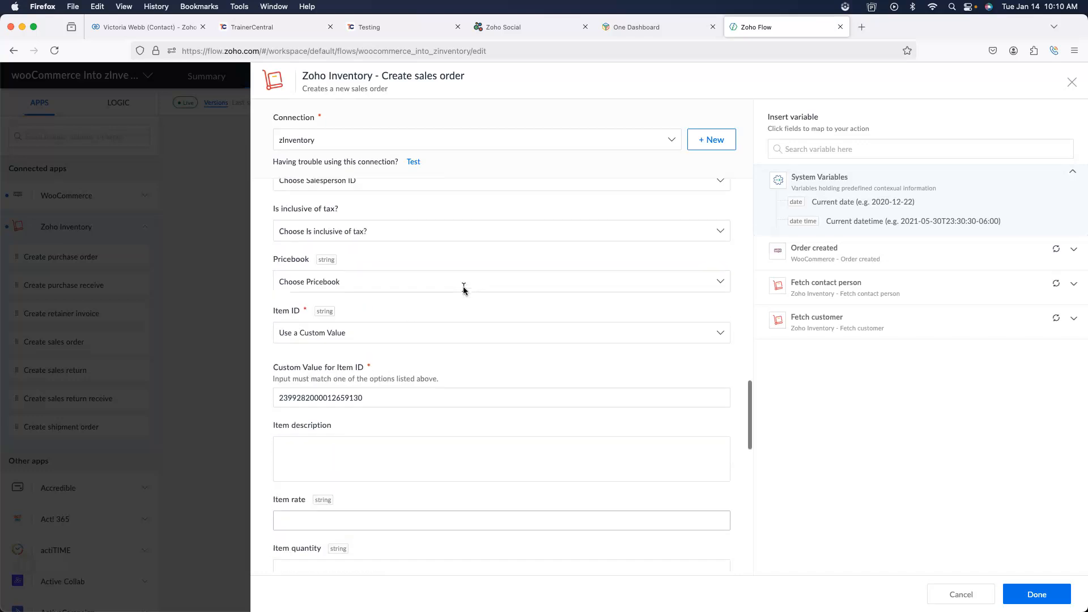
pyautogui.scroll(7, 464, 289)
pyautogui.click(959, 594)
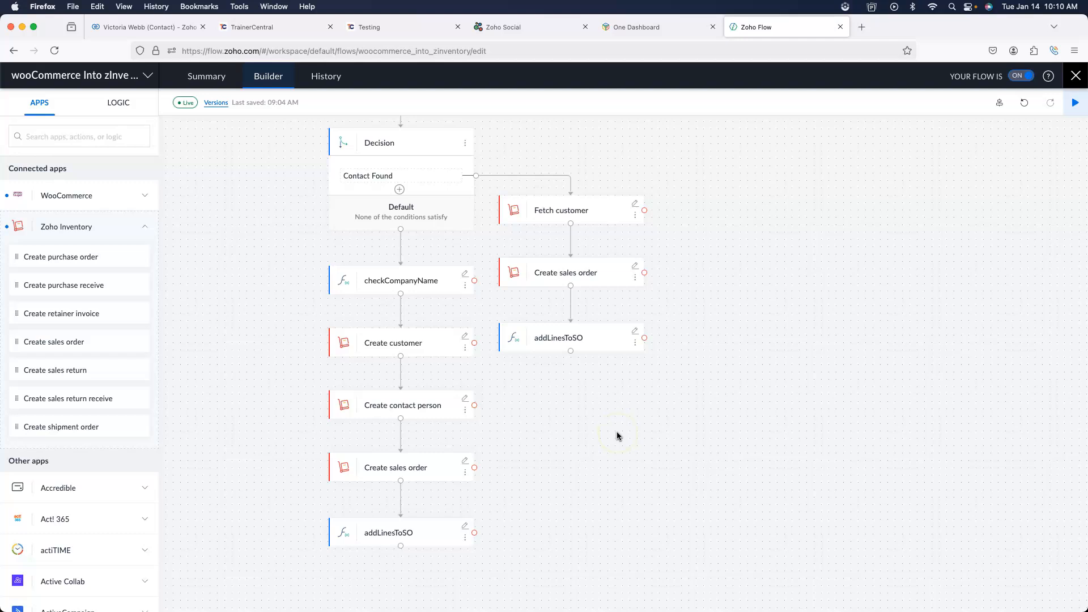
# - Inspect the Order created variables down to Line items from the Contact Found branch's Create sales order settings, and dismiss them
pyautogui.click(580, 337)
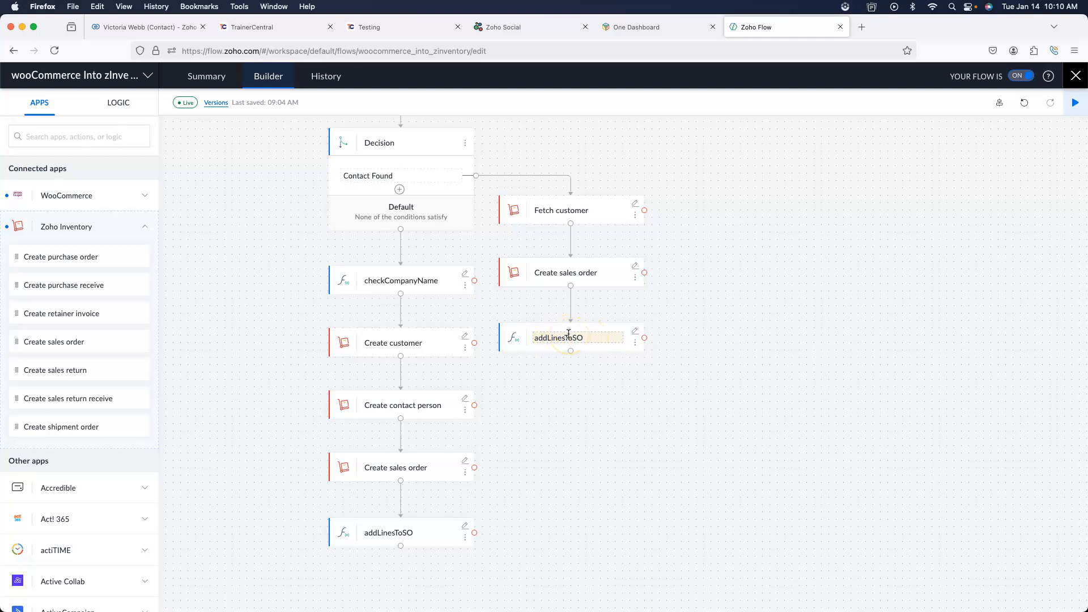
pyautogui.click(635, 266)
pyautogui.click(805, 248)
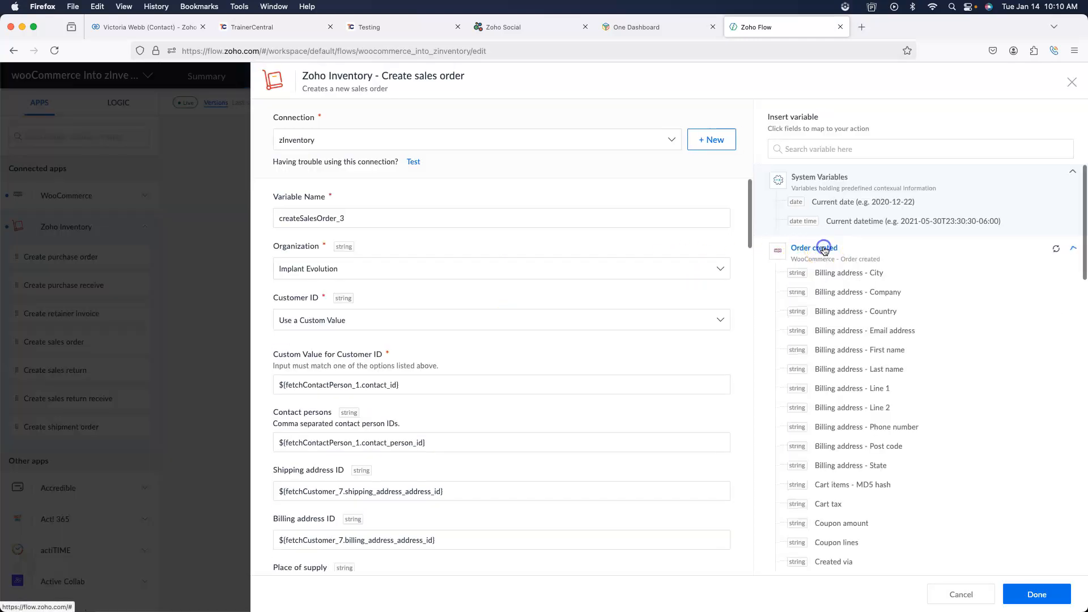
pyautogui.scroll(-5, 890, 340)
pyautogui.scroll(-10, 887, 339)
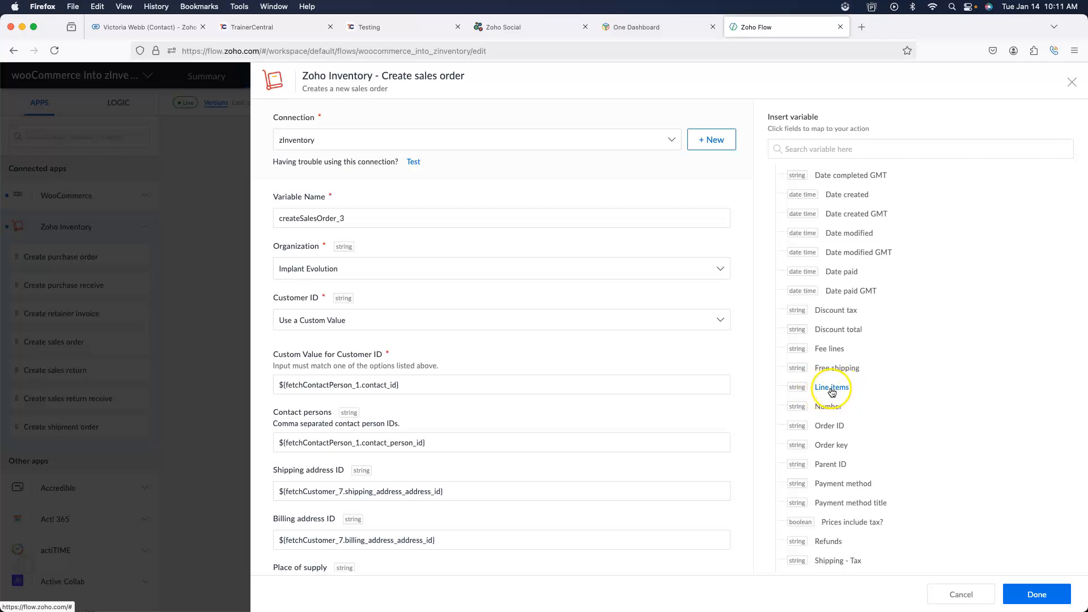
pyautogui.click(959, 589)
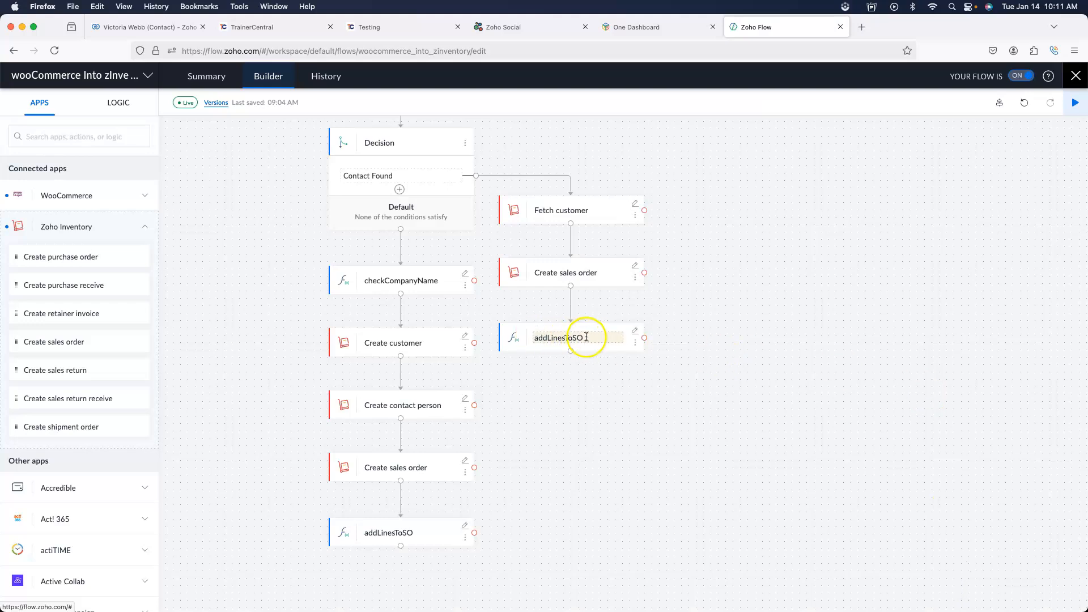
# - View the code of the addLinesToSO custom function and close it
pyautogui.click(118, 102)
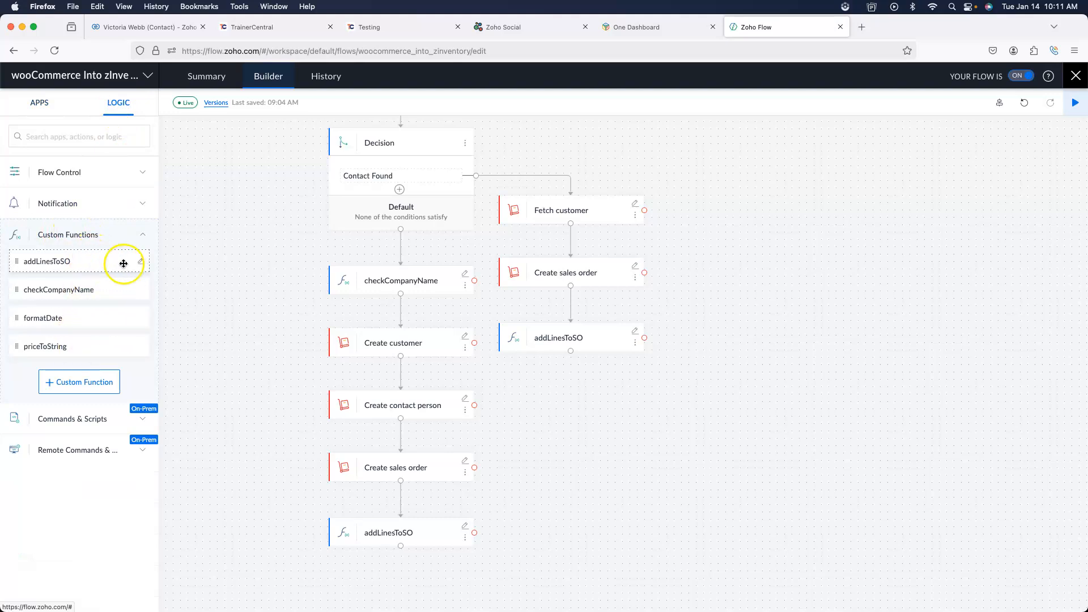
pyautogui.click(142, 264)
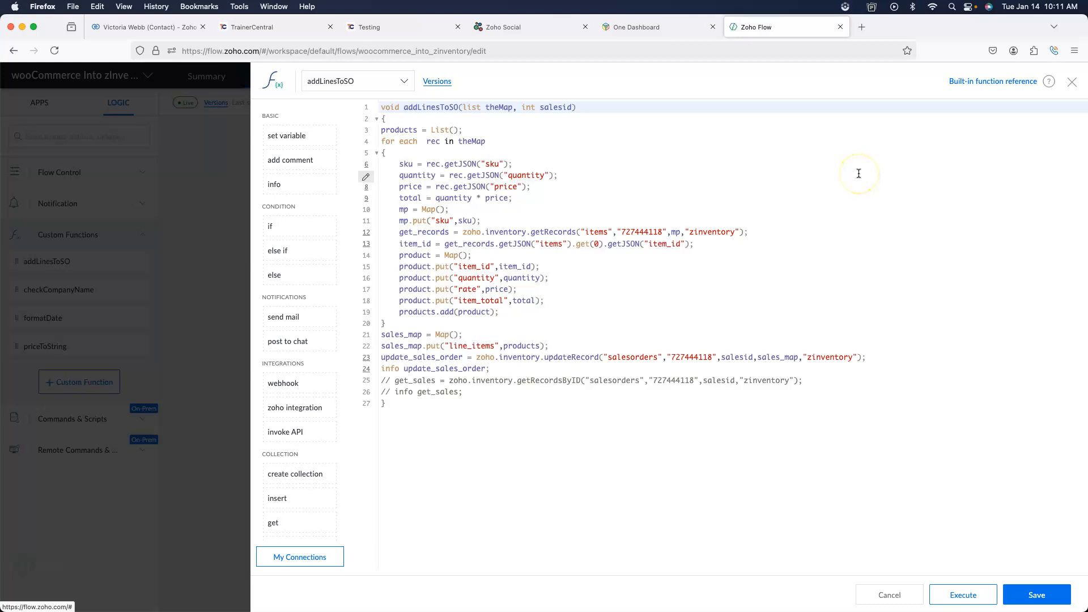
pyautogui.click(1074, 80)
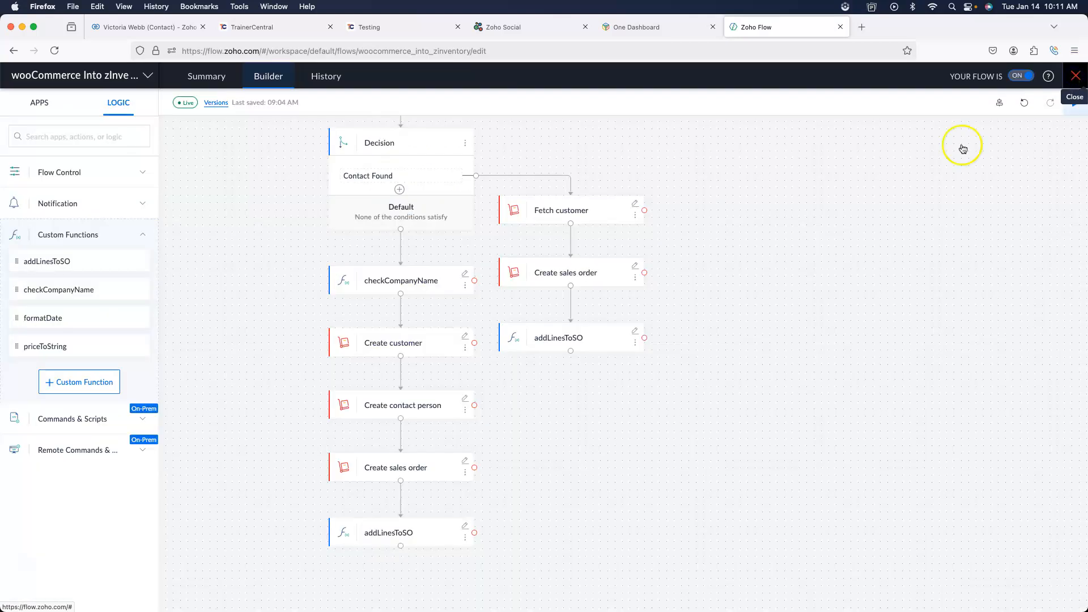
# - Review the theMap parameter of the Contact Found branch's addLinesToSO step against the Line items variable of Order created
pyautogui.click(636, 333)
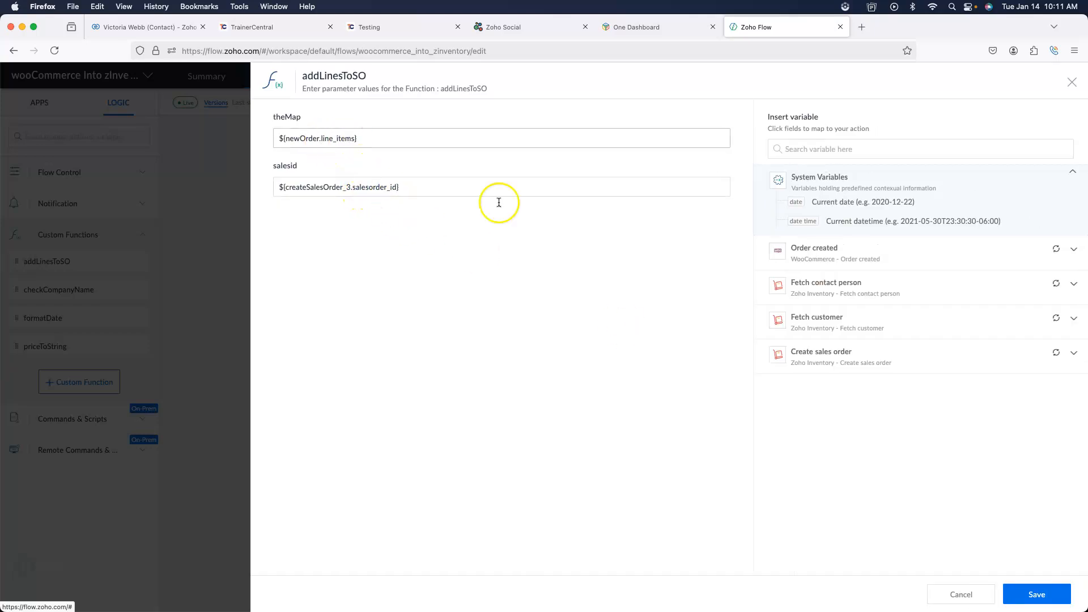
pyautogui.click(887, 244)
pyautogui.scroll(-5, 888, 389)
pyautogui.scroll(-10, 888, 392)
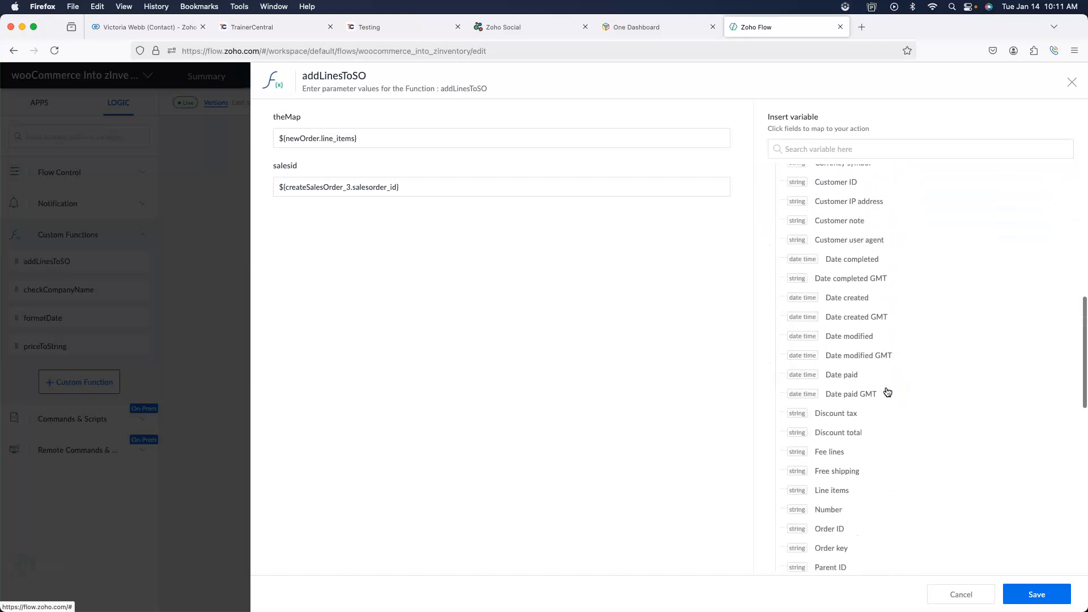
pyautogui.scroll(-1, 888, 393)
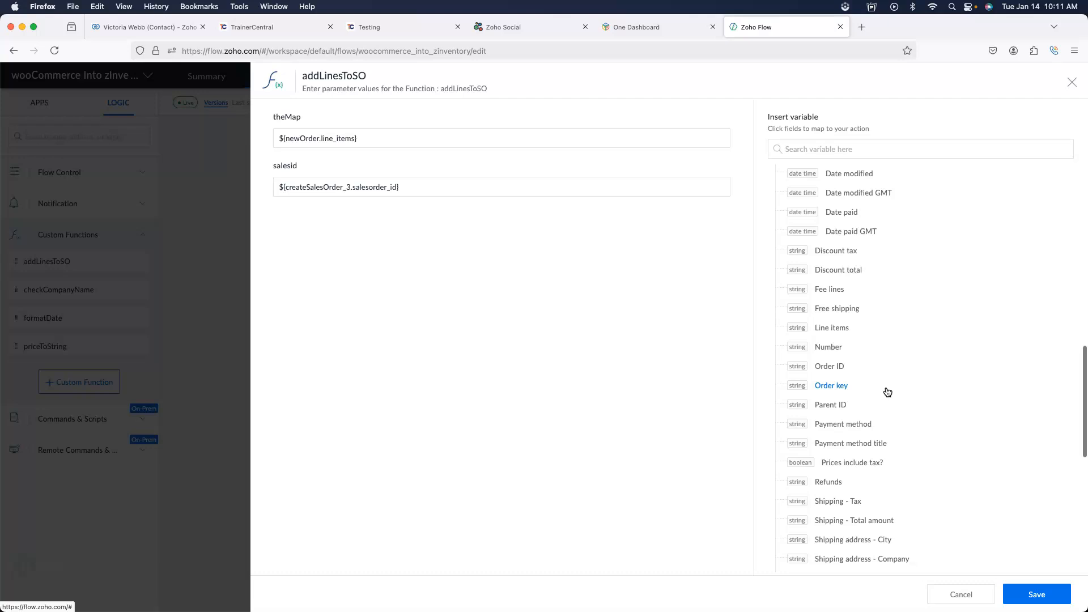
pyautogui.click(338, 141)
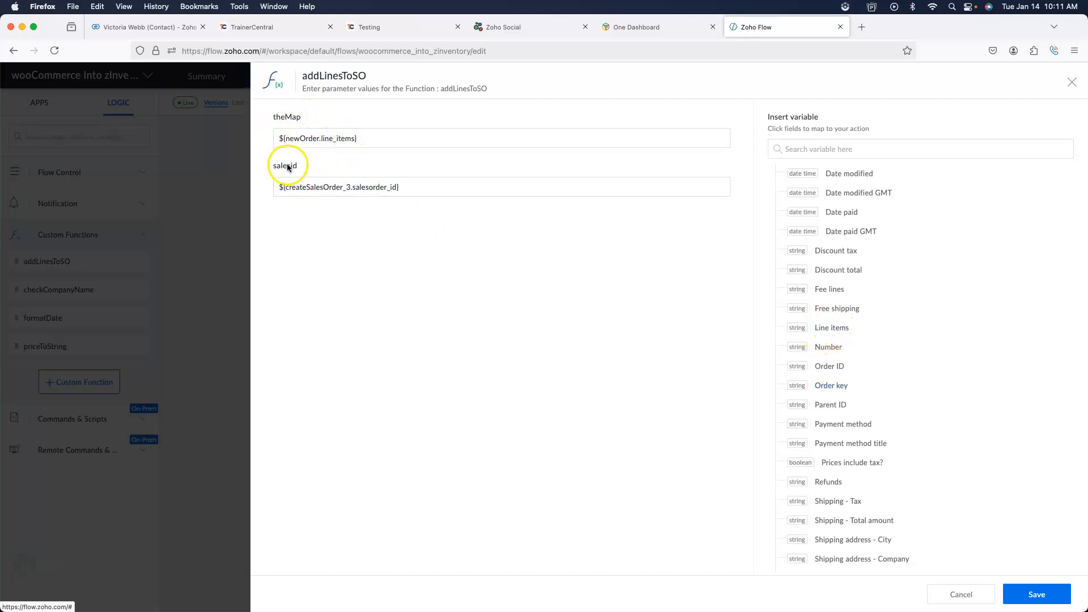
# - Look through the Order created variables for a source for the salesid parameter of the addLinesToSO step
pyautogui.scroll(-5, 887, 275)
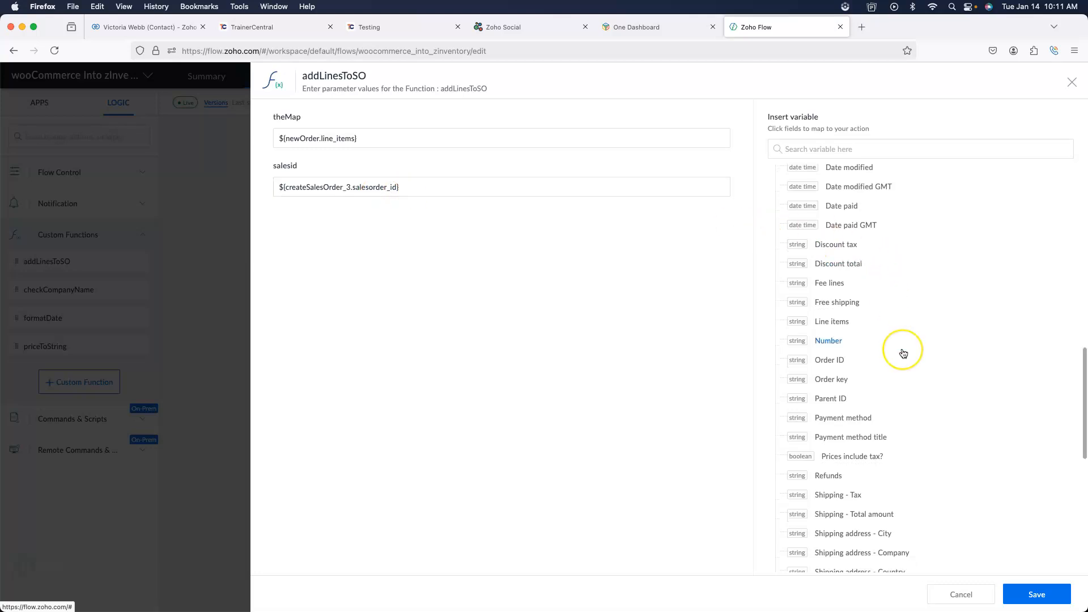
pyautogui.scroll(-3, 903, 353)
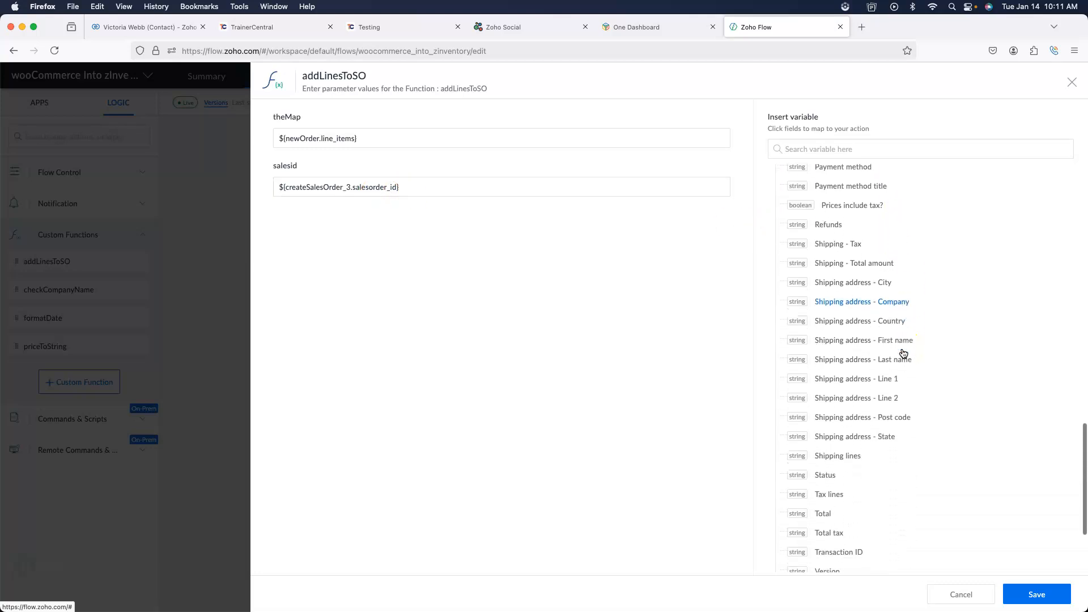
pyautogui.scroll(5, 903, 353)
pyautogui.scroll(2, 903, 353)
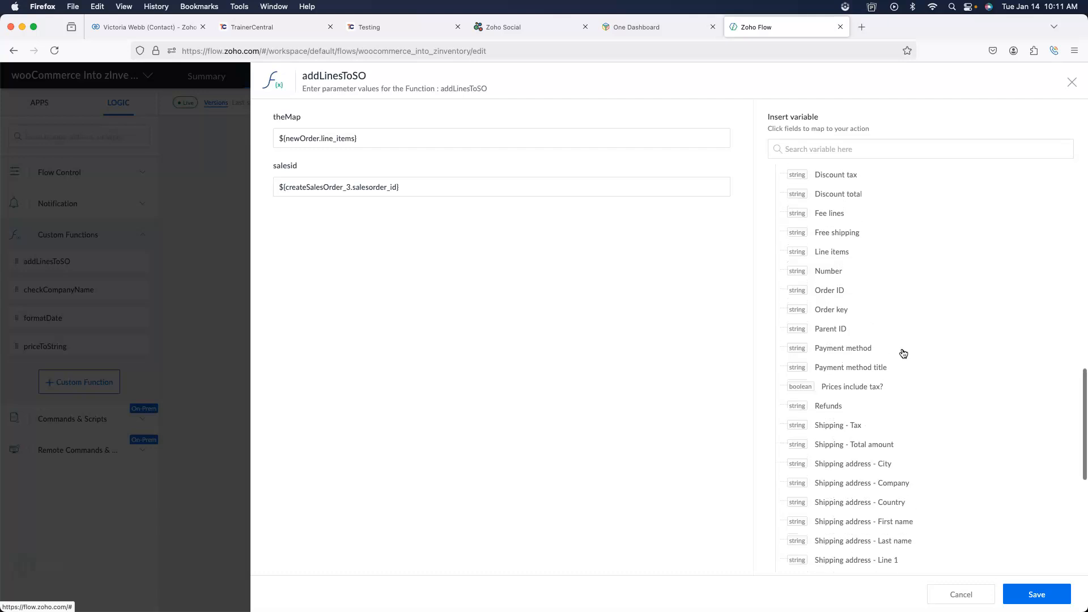
pyautogui.scroll(7, 890, 320)
pyautogui.scroll(-5, 890, 320)
pyautogui.scroll(12, 889, 232)
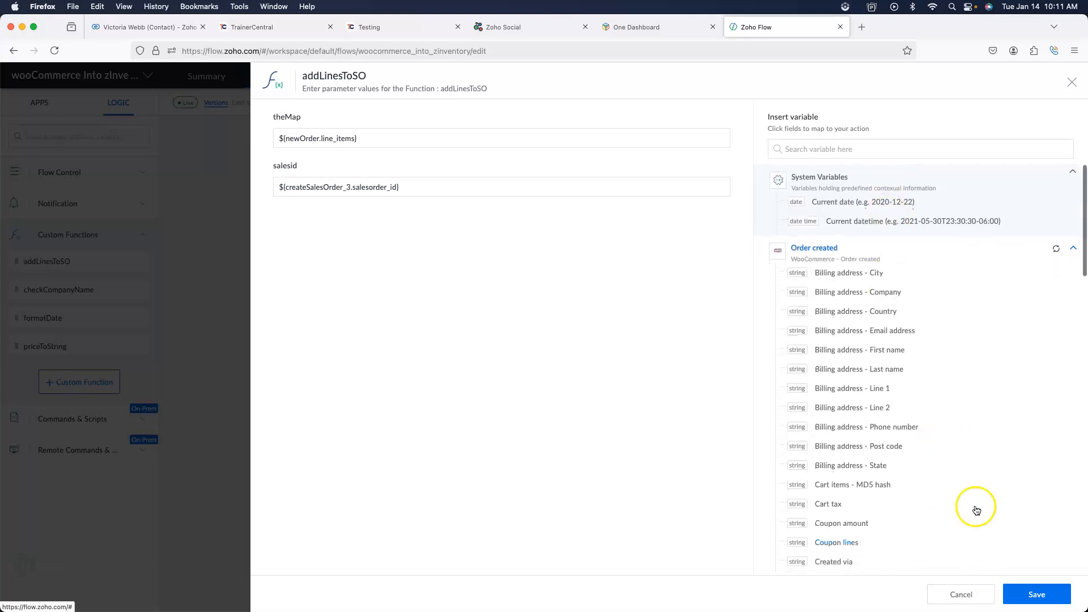
# - Check the salesid parameter against the Salesorder ID variable of Create sales order, and dismiss the addLinesToSO step's settings
pyautogui.click(1073, 250)
pyautogui.click(883, 289)
pyautogui.click(864, 353)
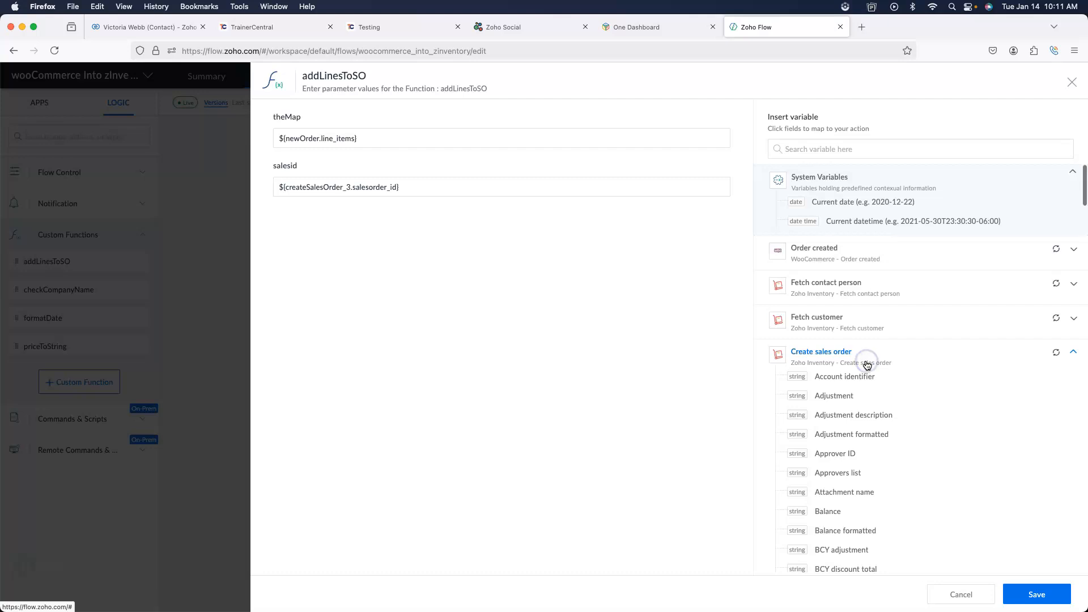
pyautogui.scroll(-6, 906, 417)
pyautogui.scroll(-6, 906, 422)
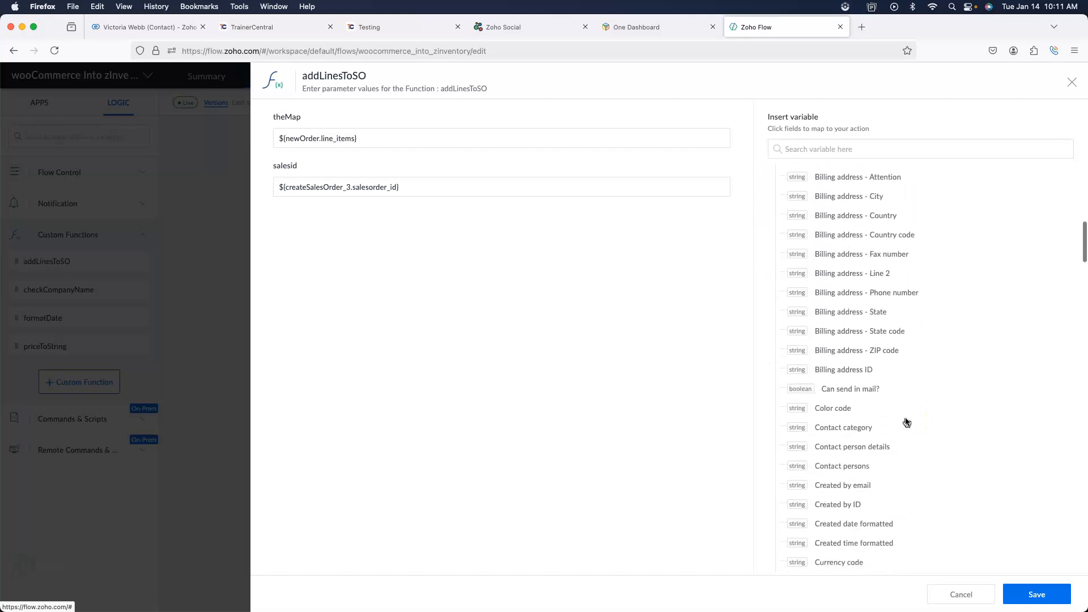
pyautogui.scroll(-5, 906, 422)
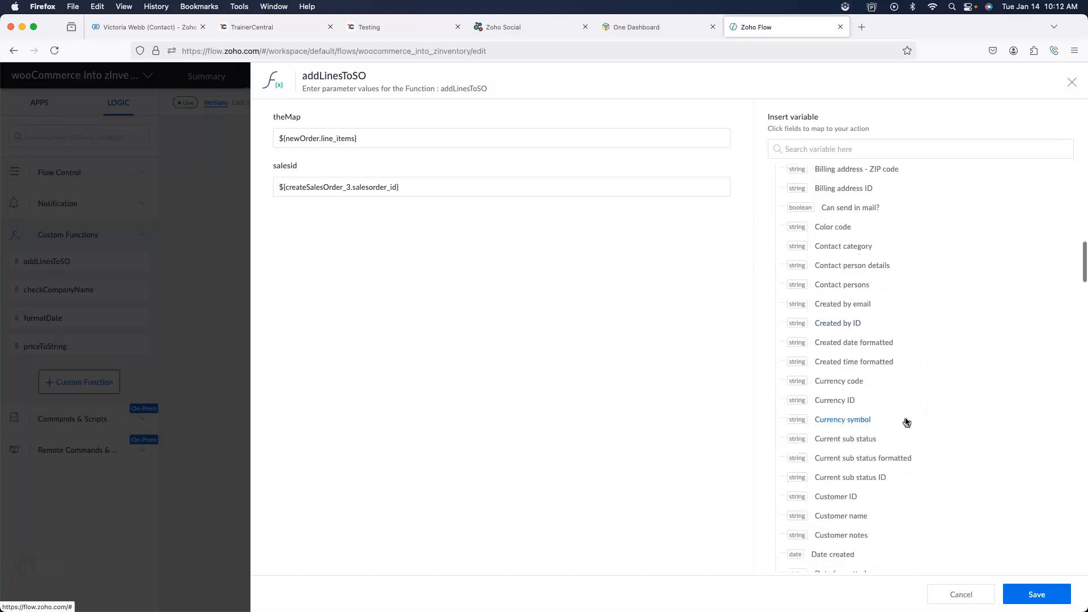
pyautogui.scroll(-5, 906, 422)
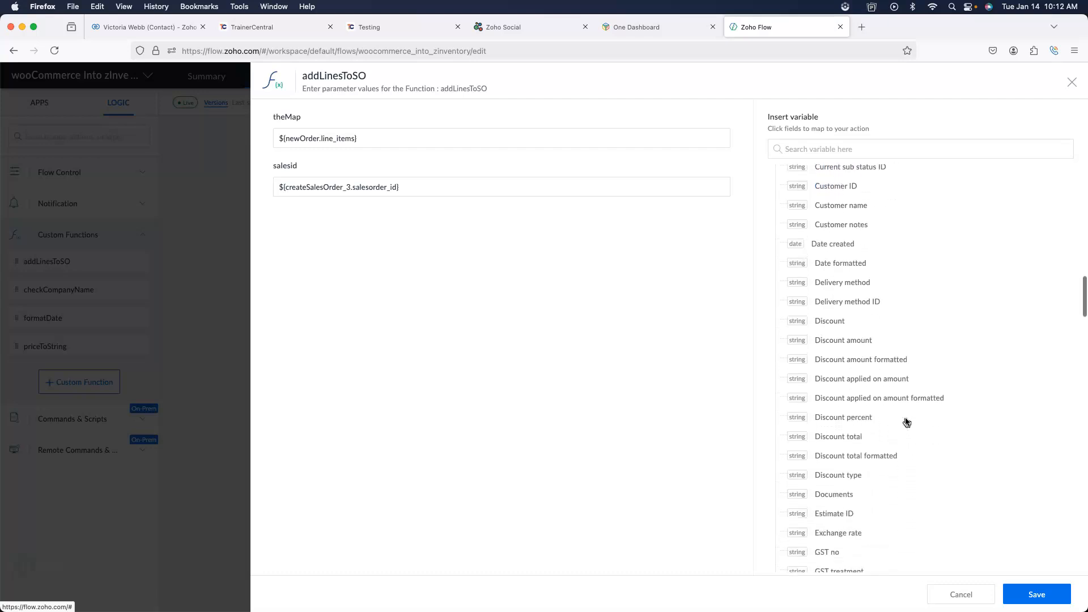
pyautogui.scroll(-5, 906, 422)
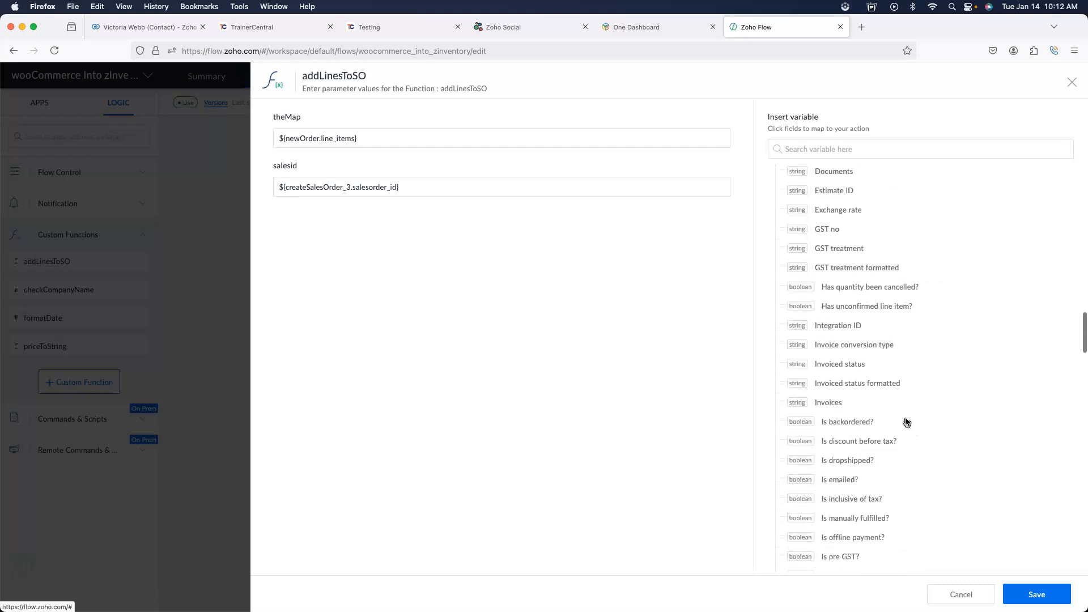
pyautogui.scroll(-5, 906, 422)
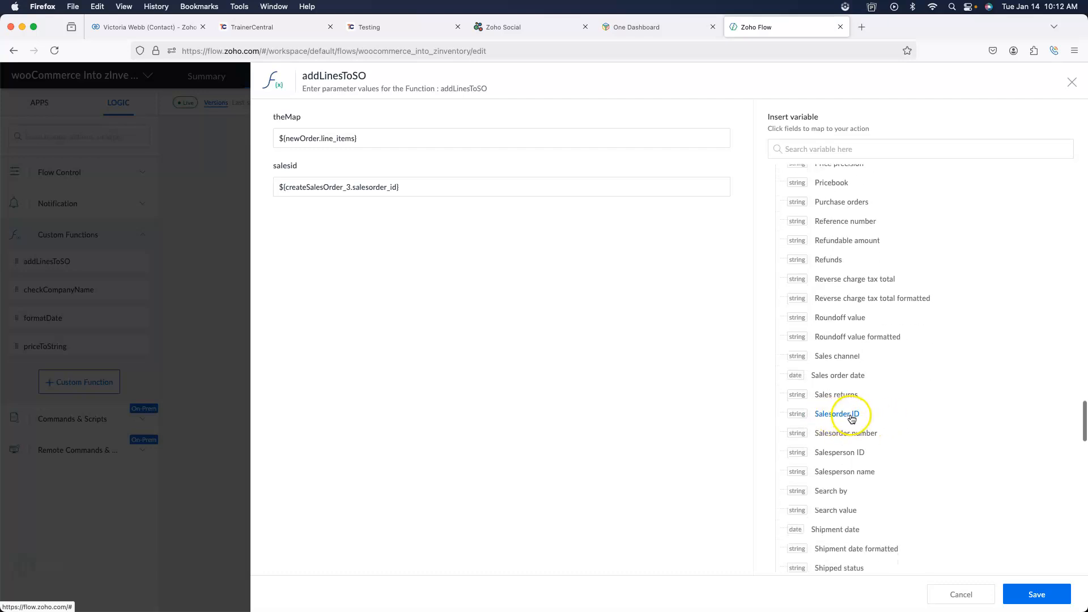
pyautogui.click(1072, 82)
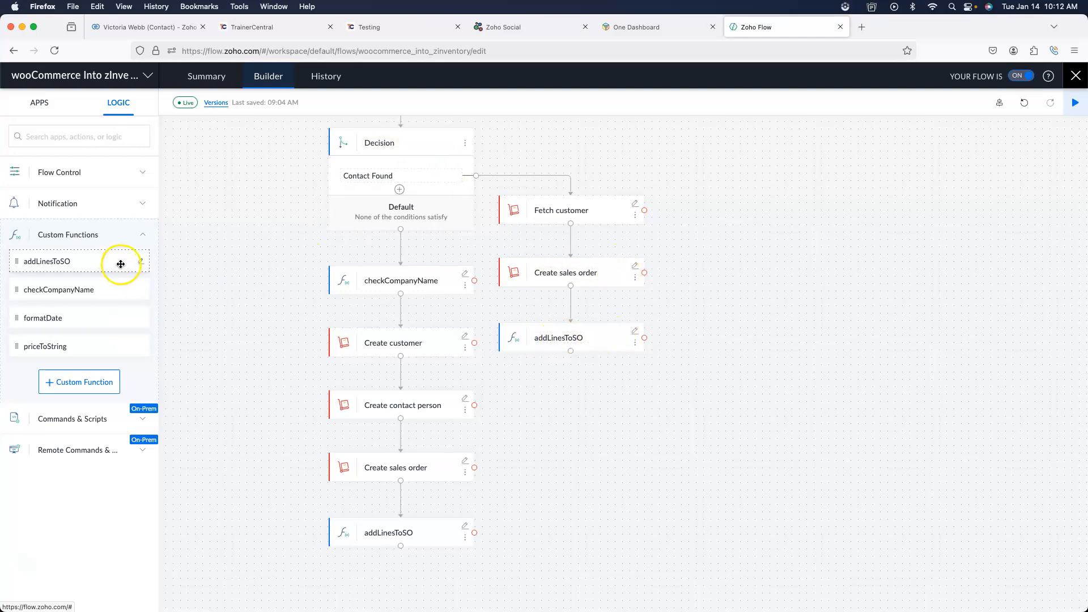
# - Examine the addLinesToSO custom function's code, including the getRecords line that looks up items by SKU, and close it
pyautogui.click(142, 264)
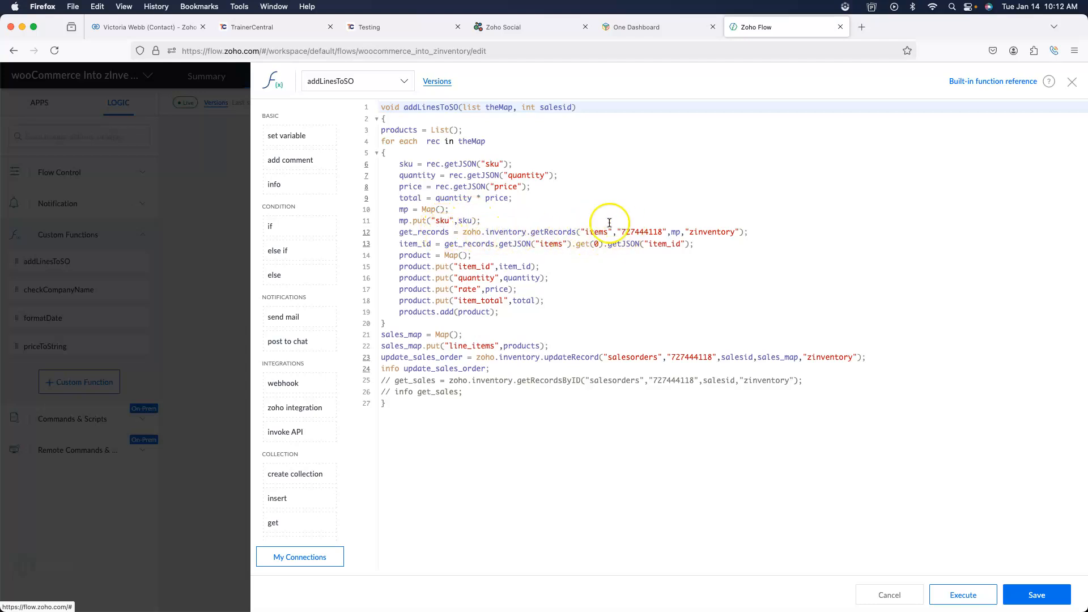
pyautogui.click(639, 234)
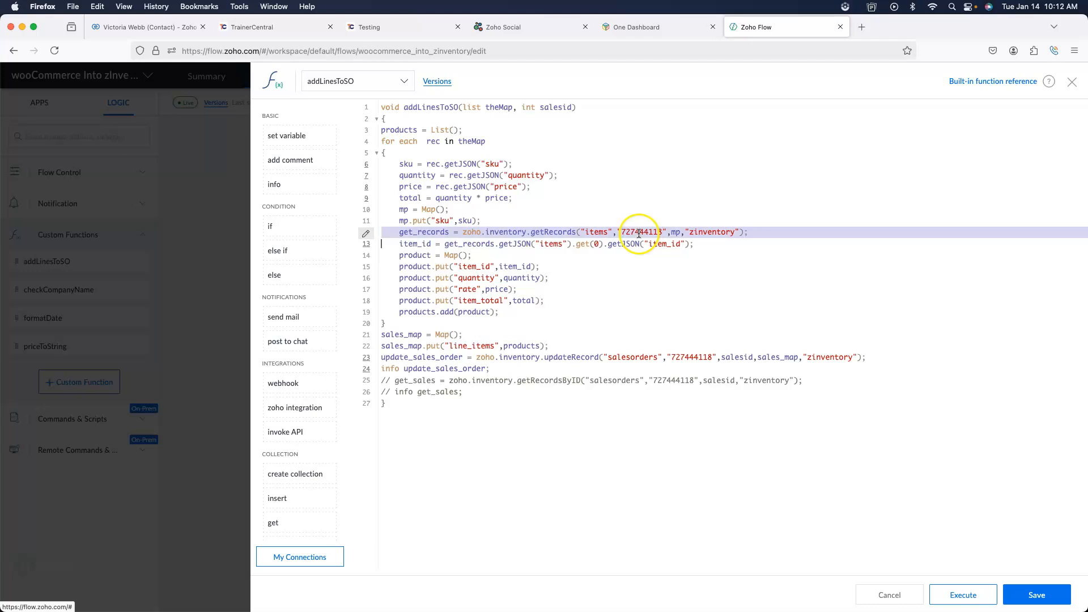
pyautogui.click(595, 231)
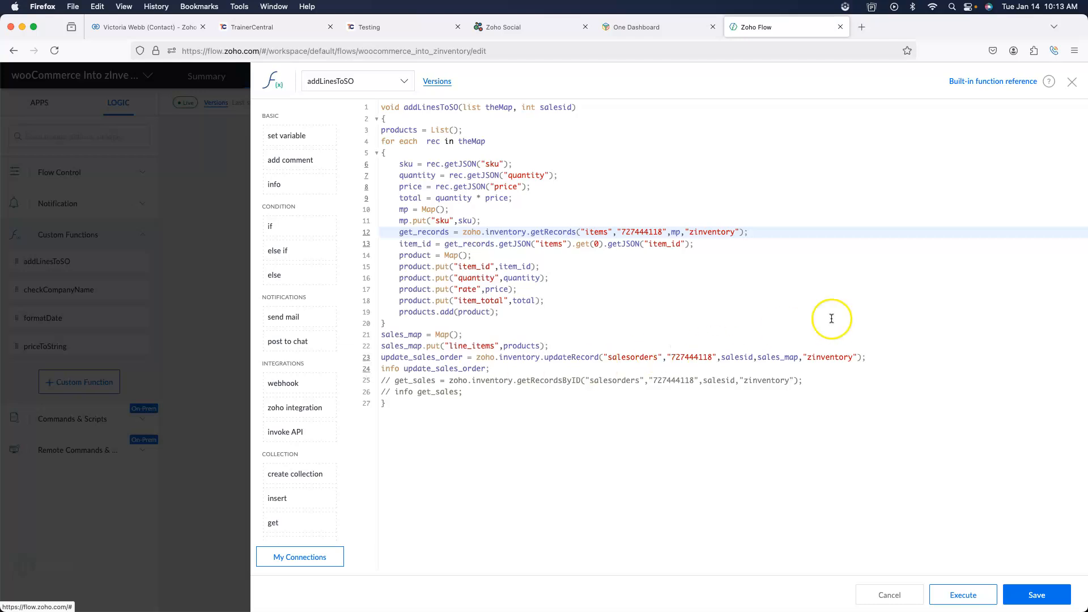
pyautogui.click(1072, 83)
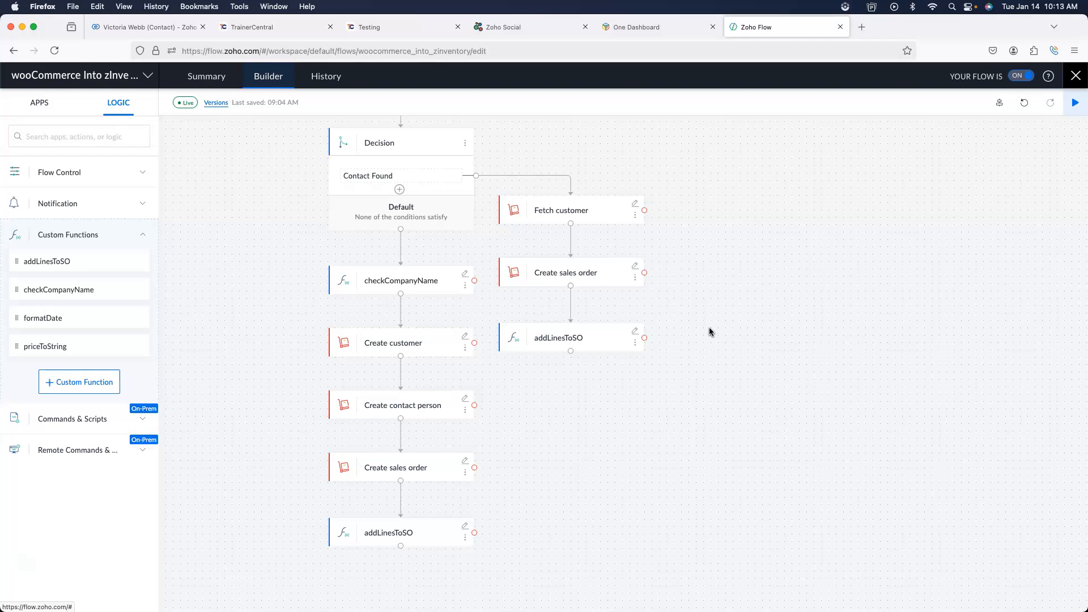
pyautogui.click(713, 310)
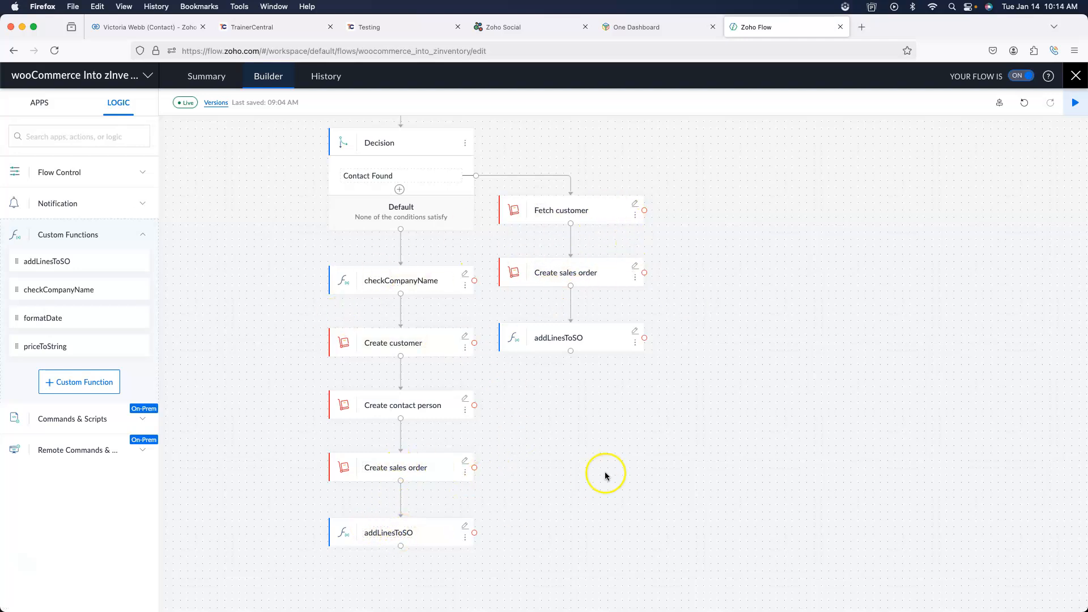
pyautogui.scroll(1, 571, 404)
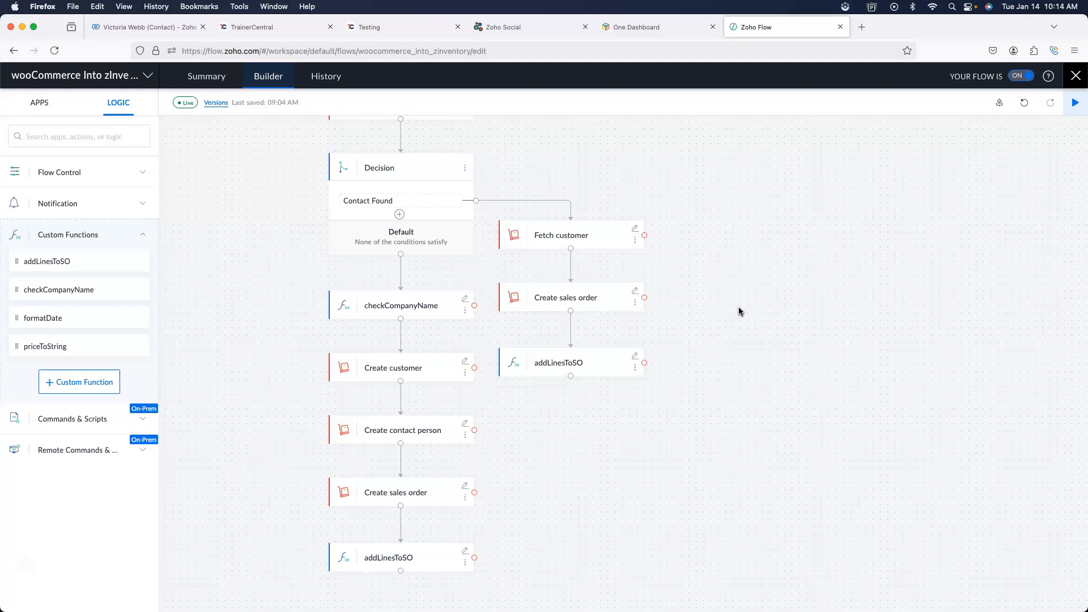
pyautogui.scroll(3, 739, 311)
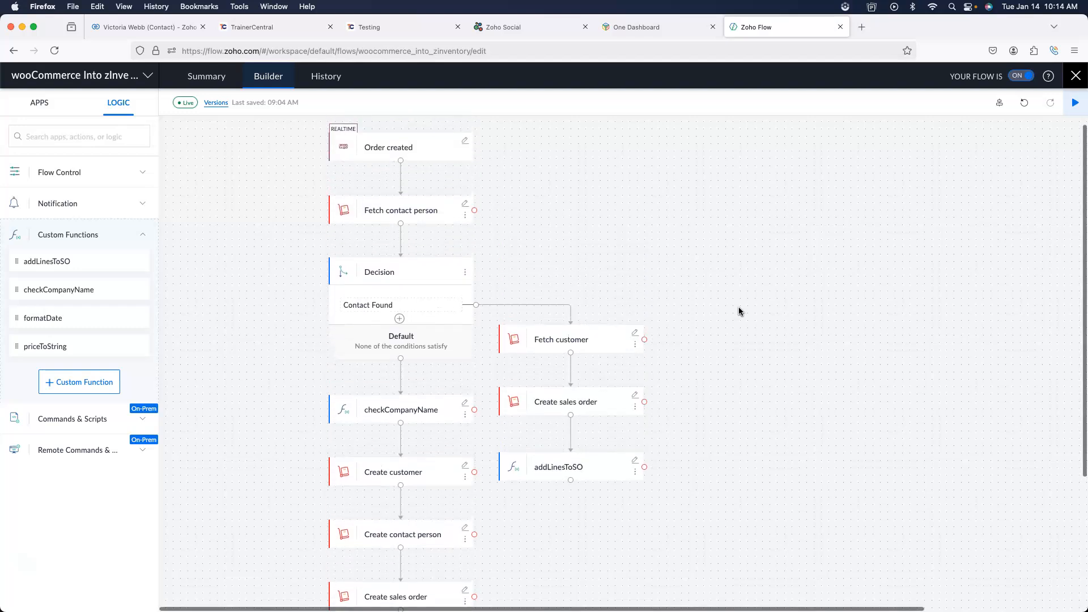
pyautogui.scroll(1, 739, 311)
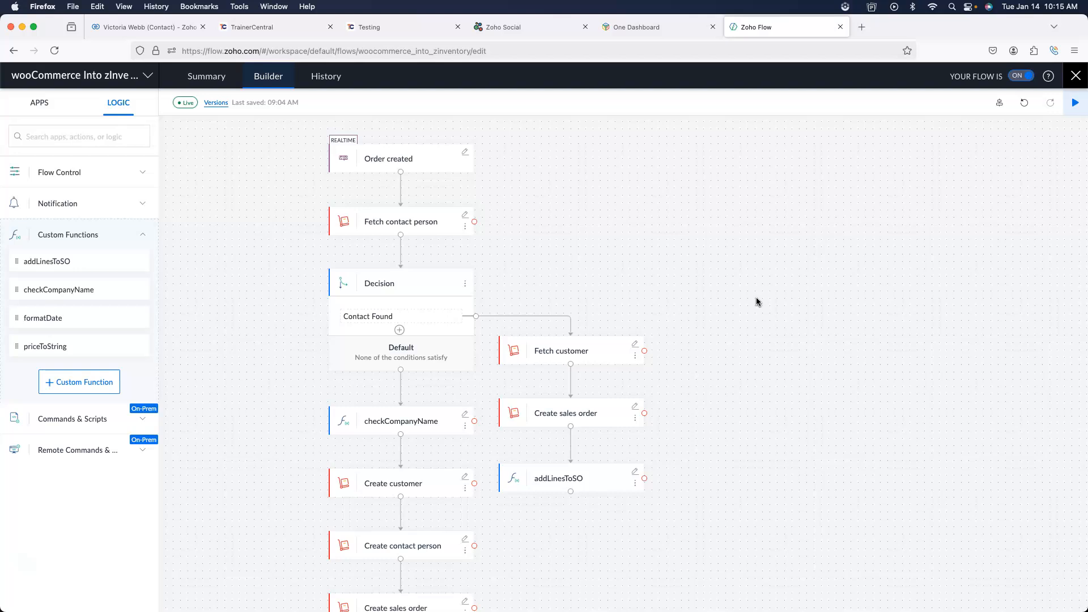
pyautogui.click(756, 311)
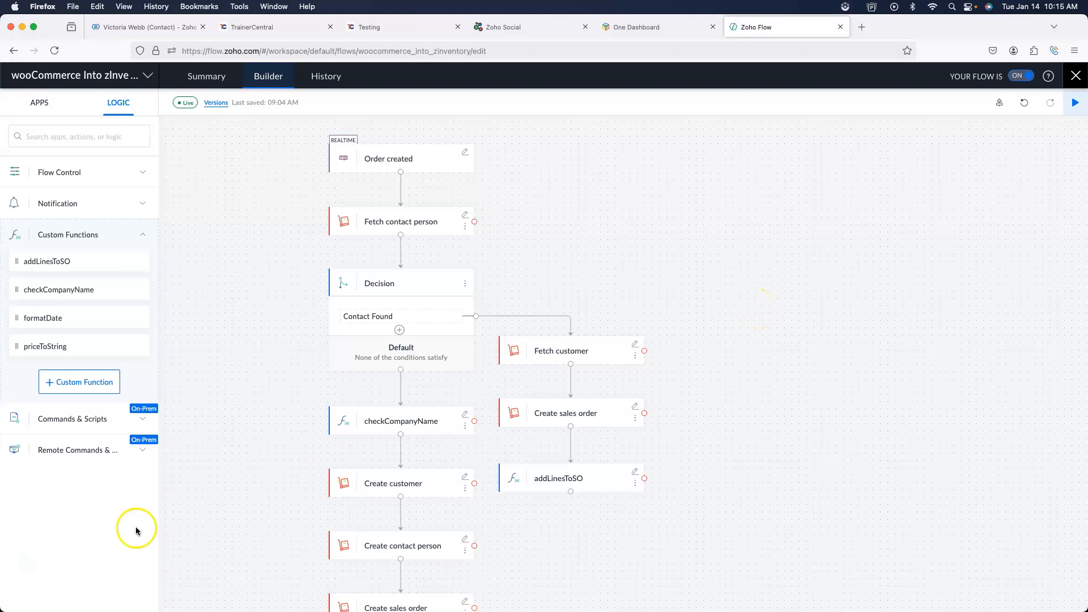